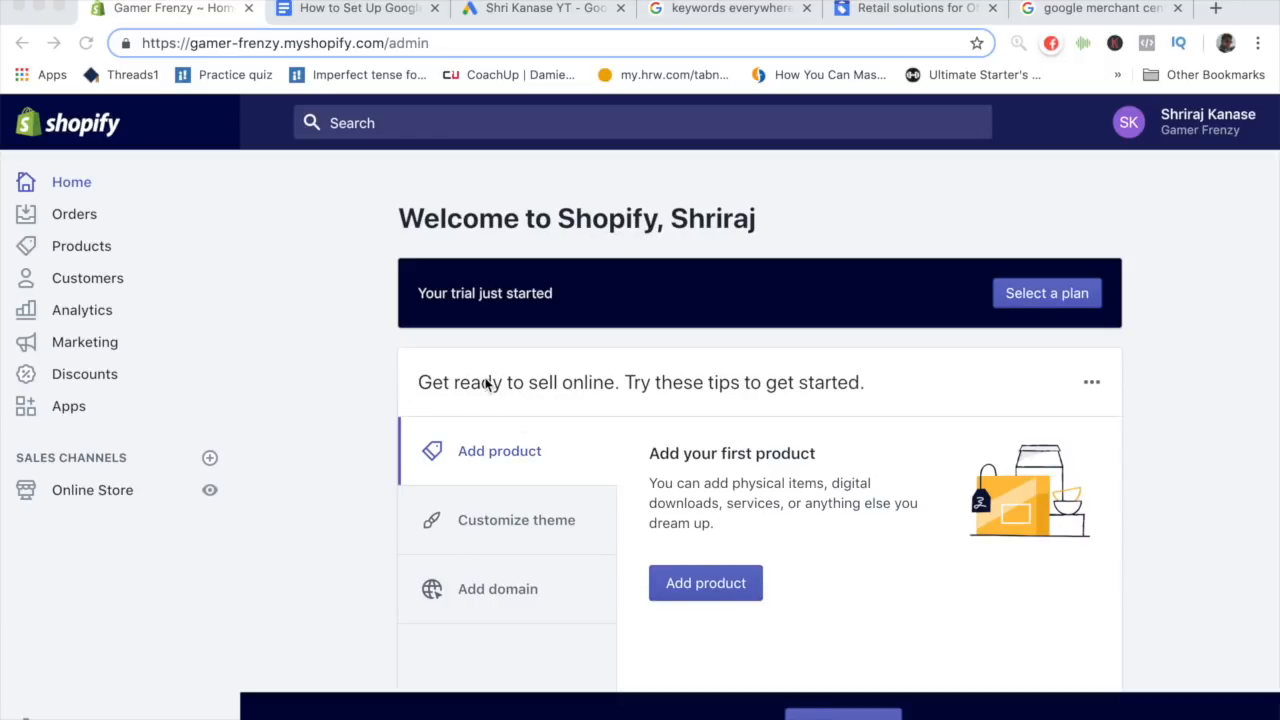
- Review the Google Shopping campaign setup outline in the document, then return to the store admin
{"action": "left_click", "coordinate": [390, 18]}
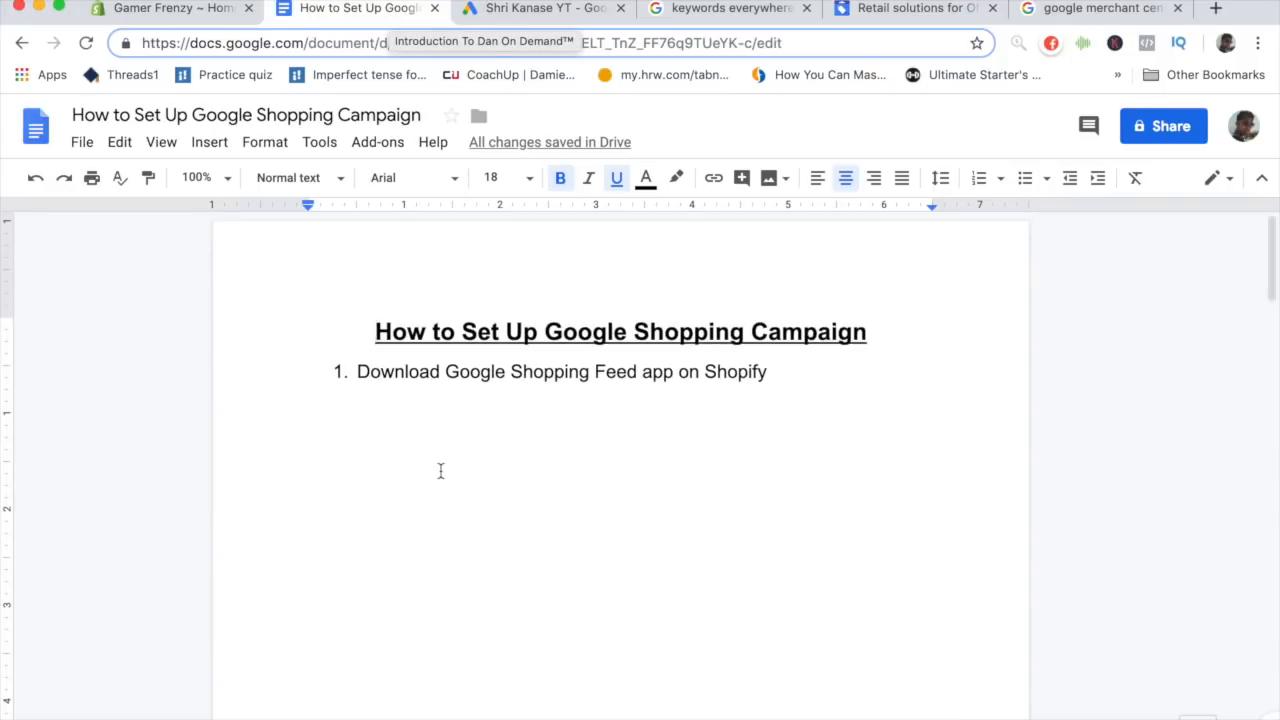
{"action": "scroll", "coordinate": [440, 470], "scroll_direction": "down", "scroll_amount": 1}
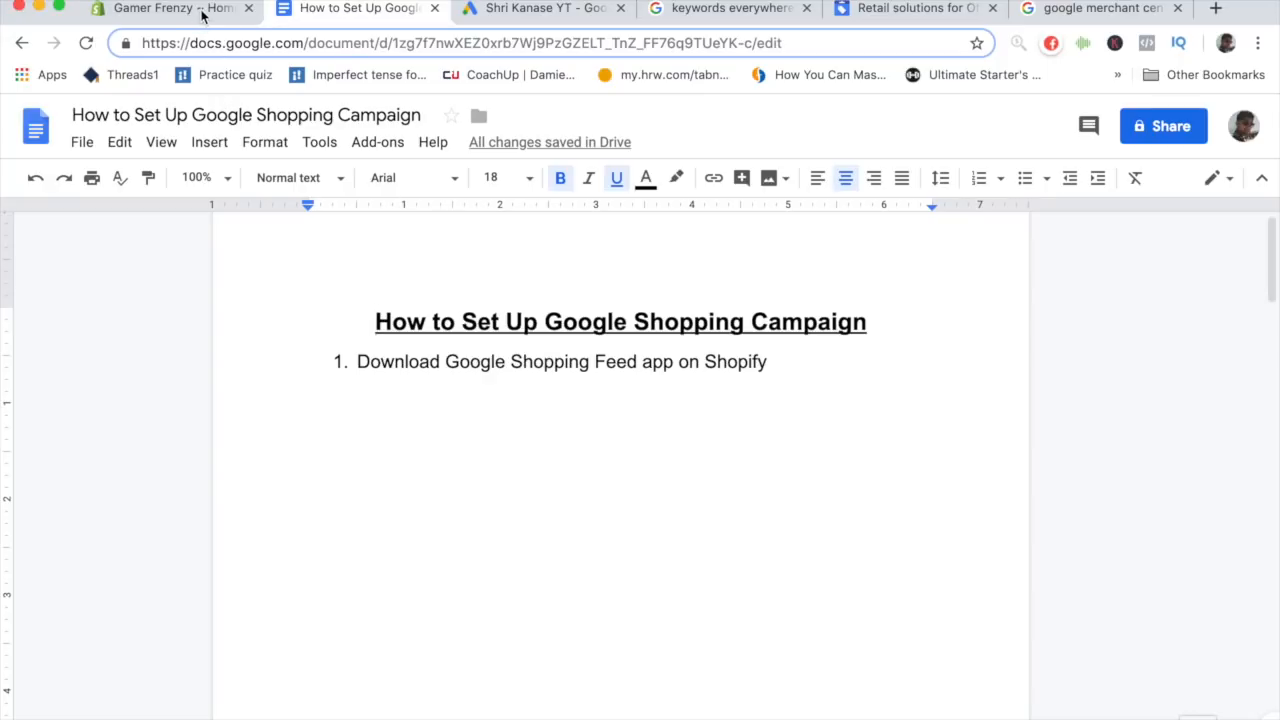
{"action": "left_click", "coordinate": [170, 8]}
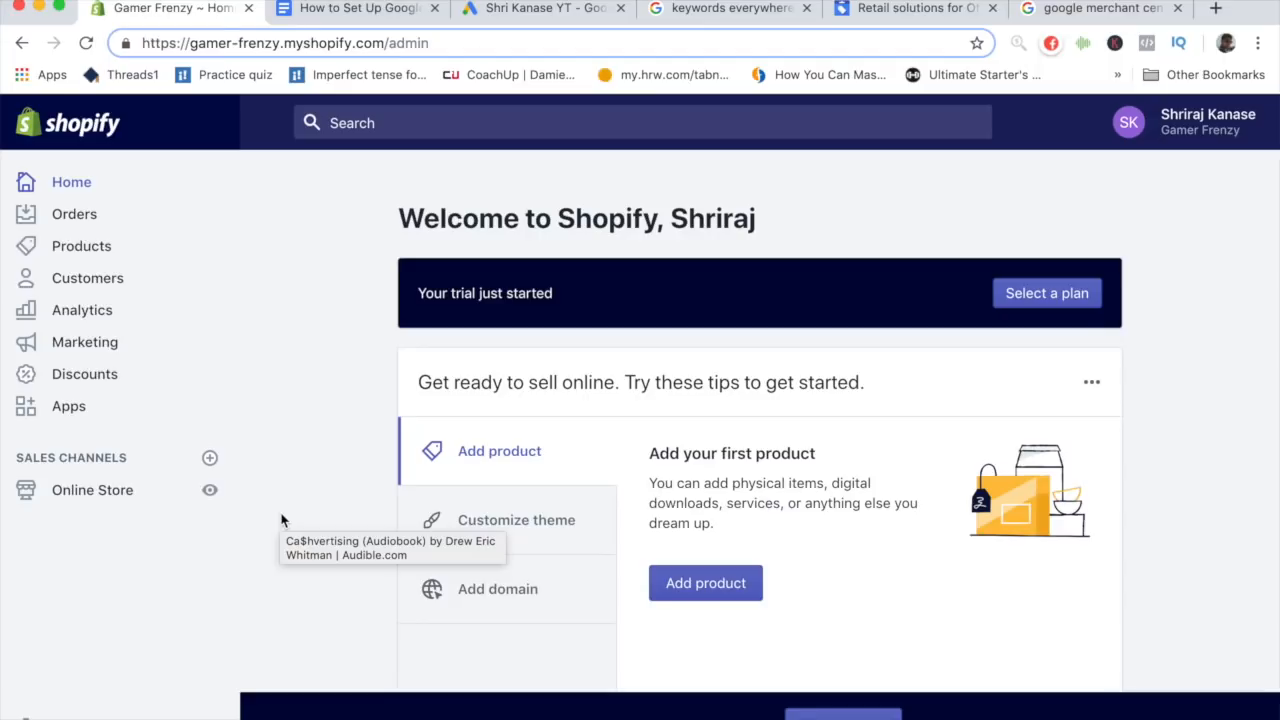
- Open the Shopify App Store from the store's apps section and search for google shopping feed
{"action": "left_click", "coordinate": [79, 424]}
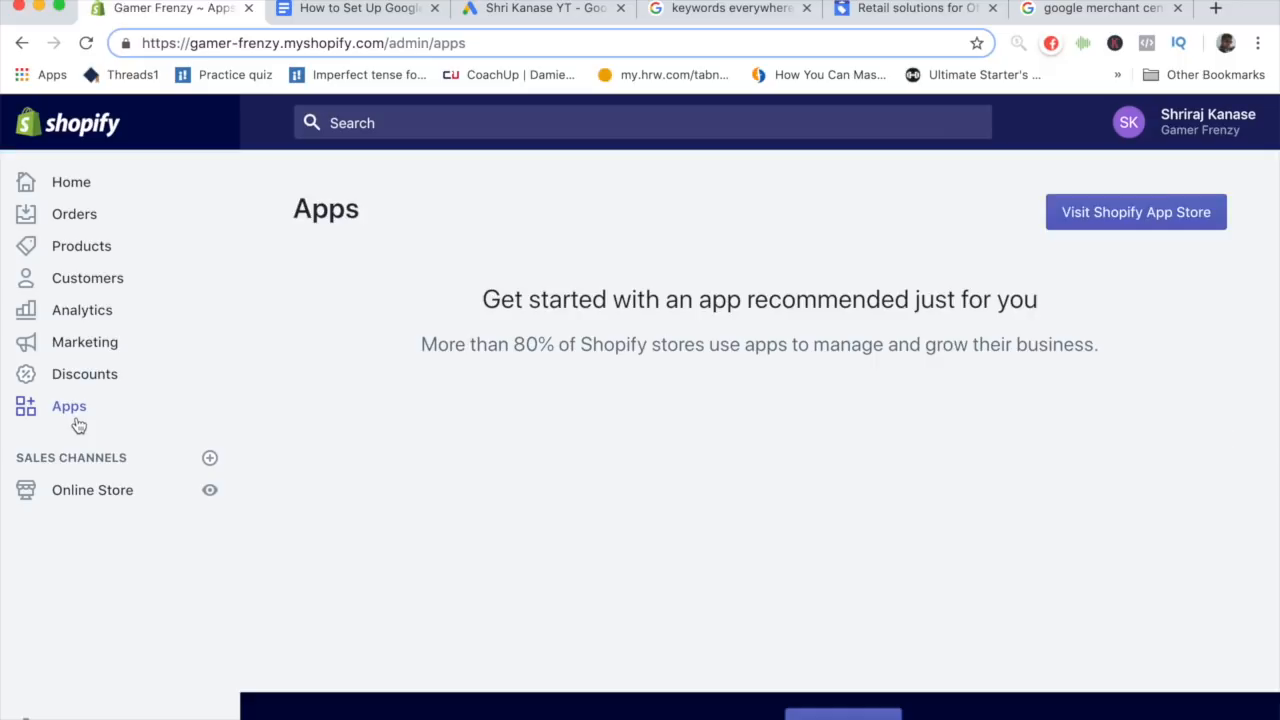
{"action": "left_click", "coordinate": [1092, 224]}
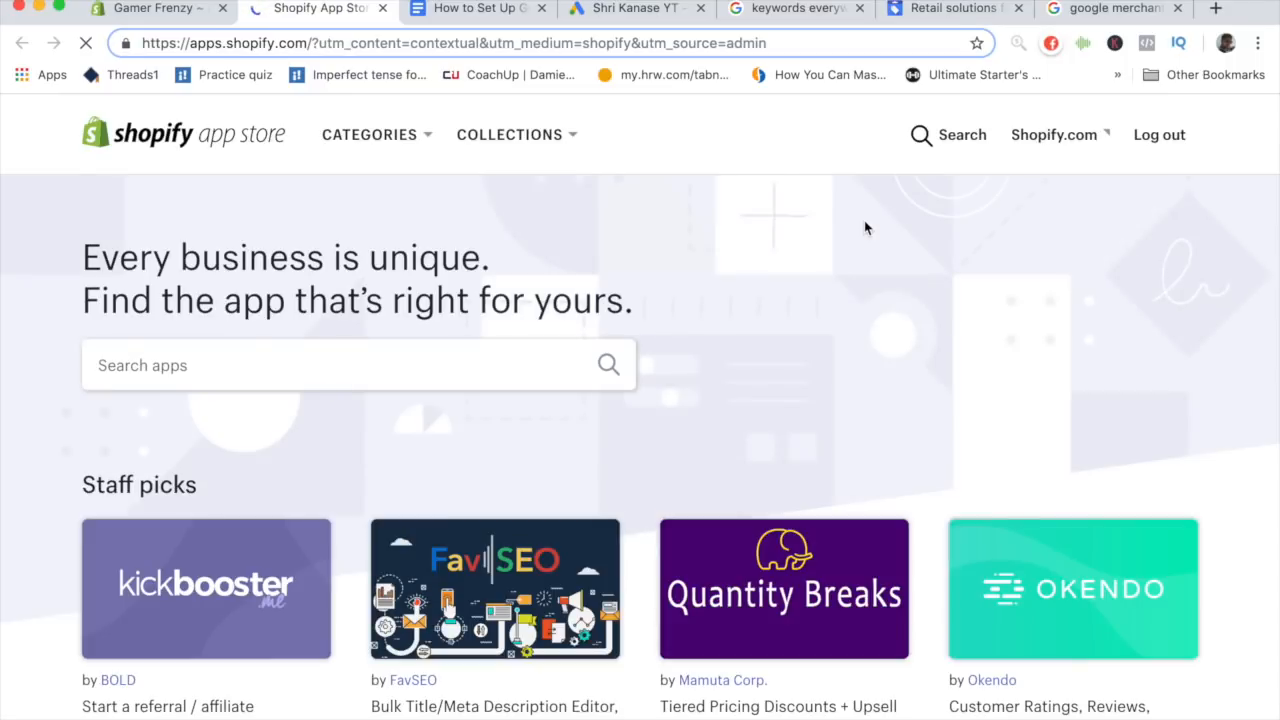
{"action": "left_click", "coordinate": [513, 348]}
{"action": "type", "text": "google"}
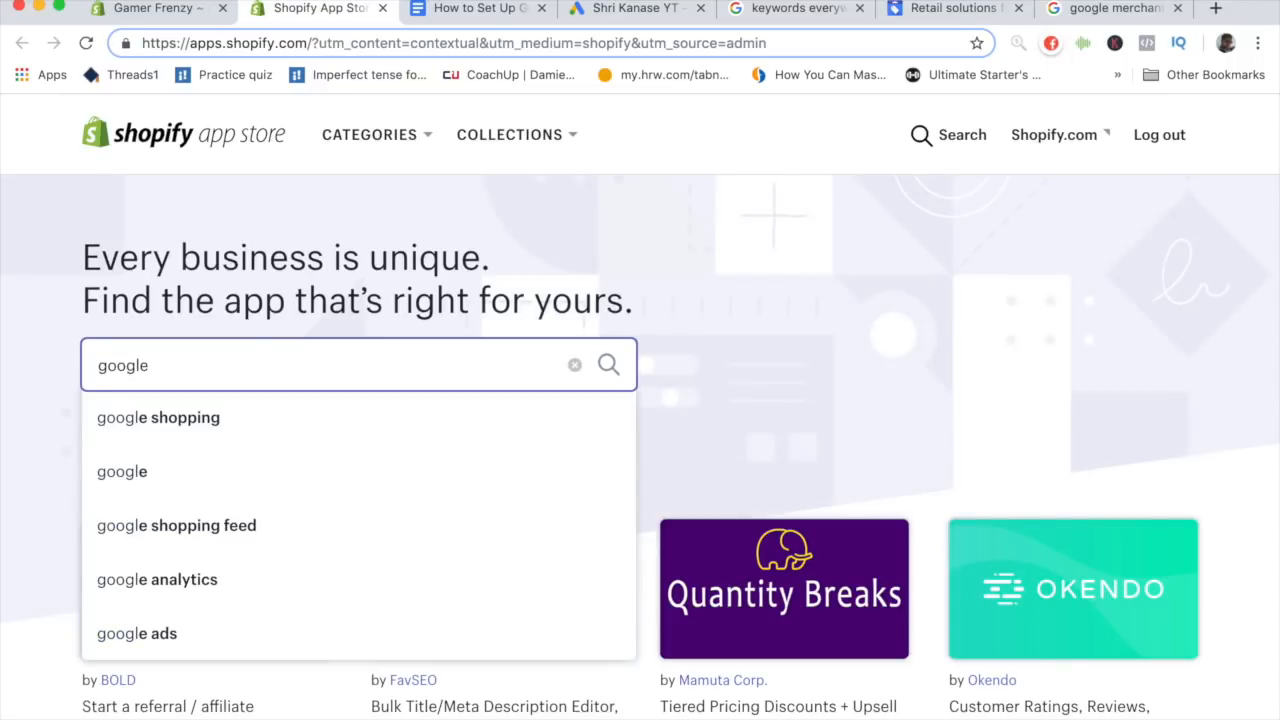
{"action": "type", "text": " sho"}
{"action": "key", "text": "Down"}
{"action": "key", "text": "Down"}
{"action": "key", "text": "Return"}
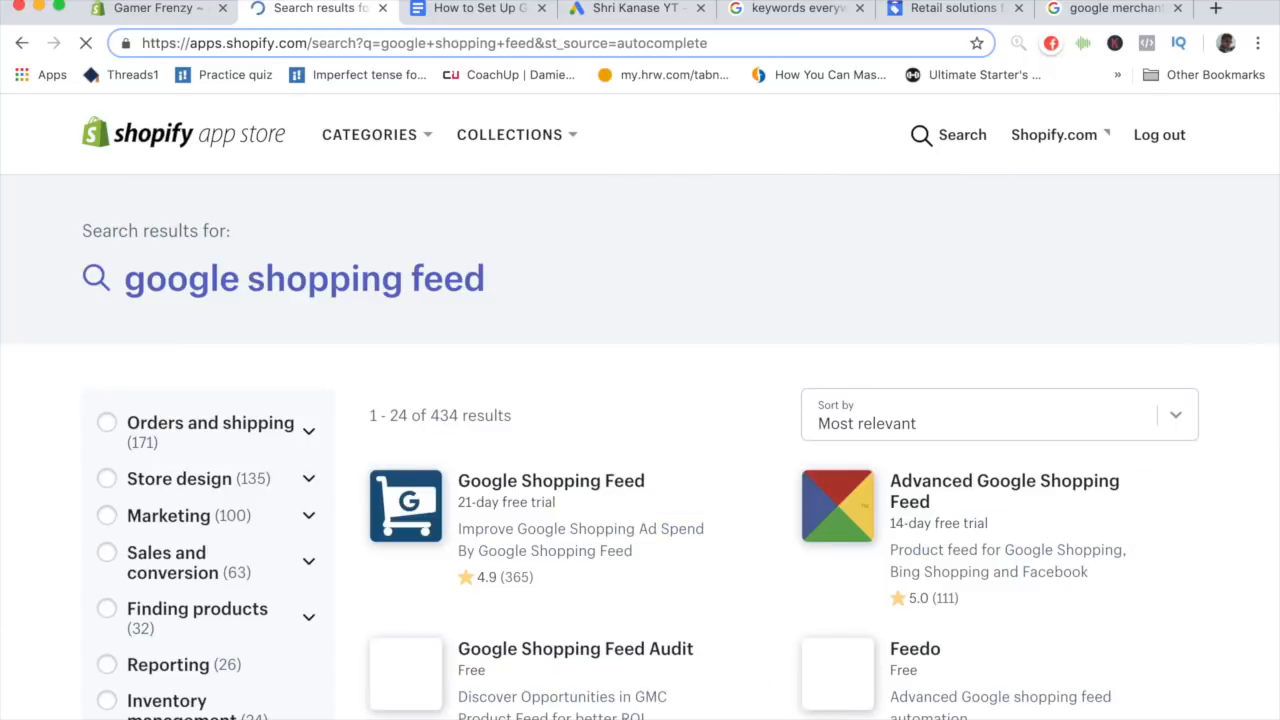
- Open the Google Shopping Feed app by Simprosys InfoMedia and install it on the store
{"action": "scroll", "coordinate": [507, 476], "scroll_direction": "down", "scroll_amount": 3}
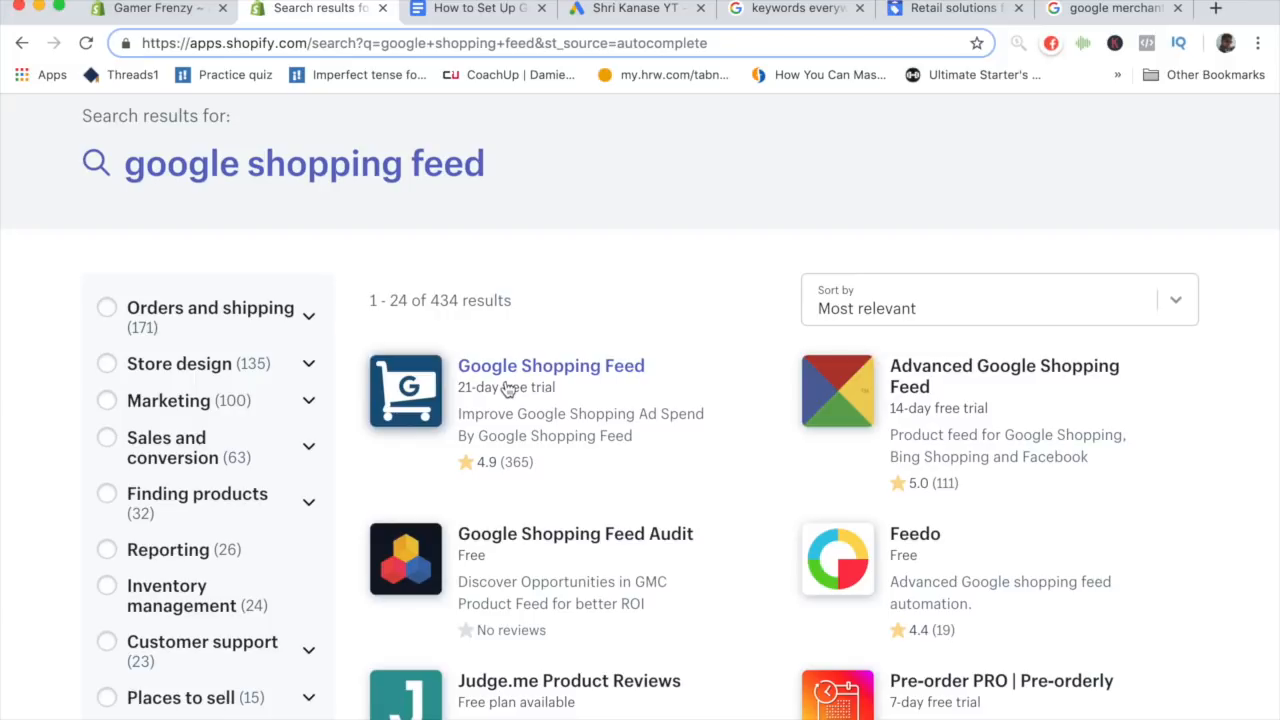
{"action": "left_click", "coordinate": [512, 369]}
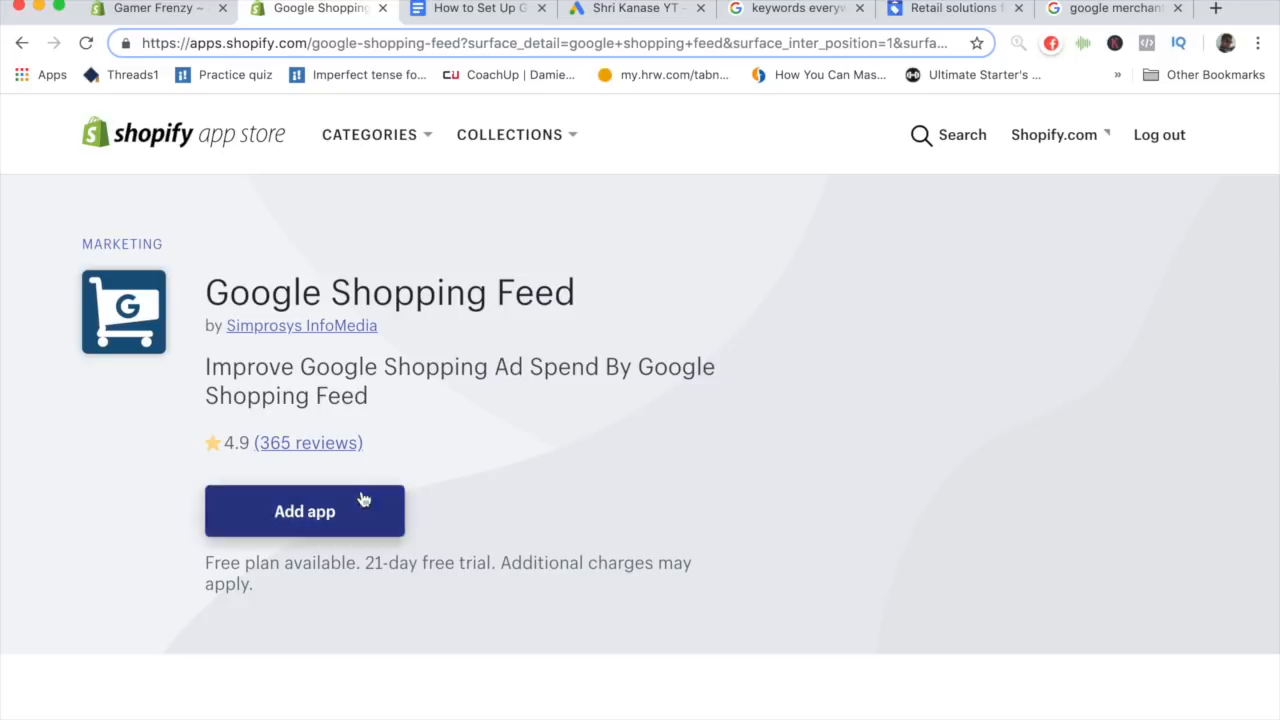
{"action": "left_click", "coordinate": [322, 521]}
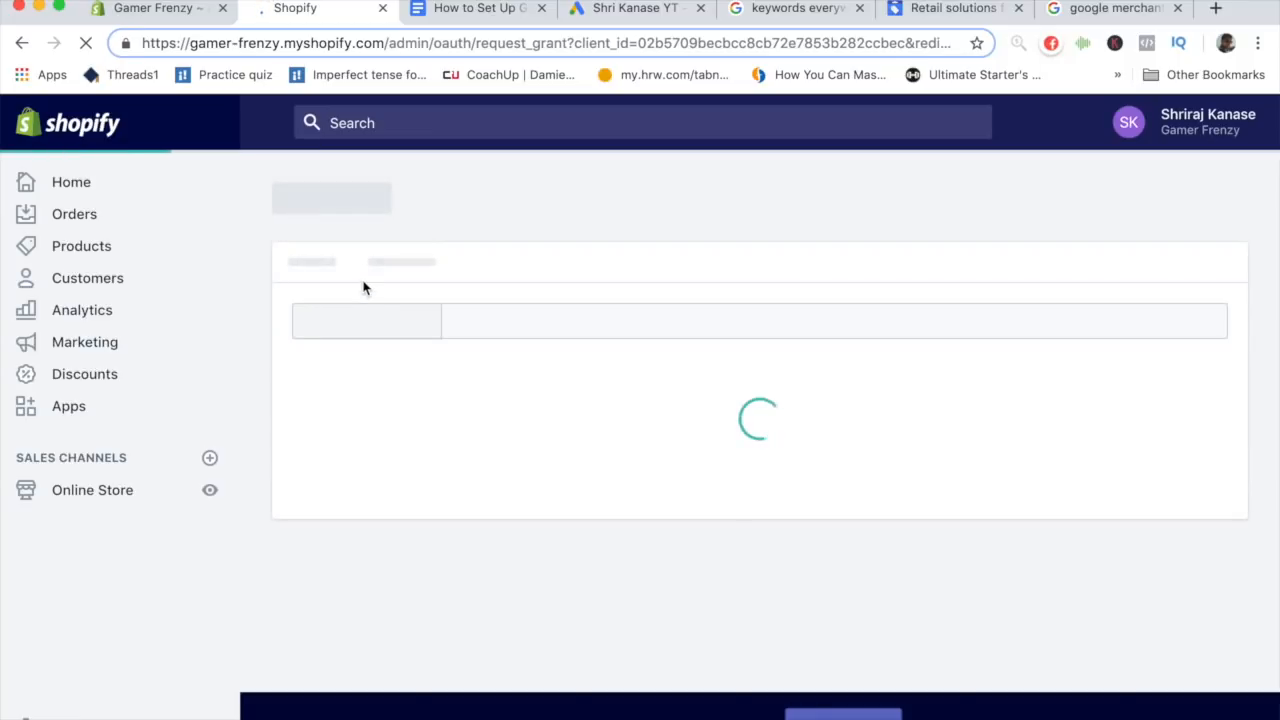
{"action": "scroll", "coordinate": [663, 280], "scroll_direction": "down", "scroll_amount": 5}
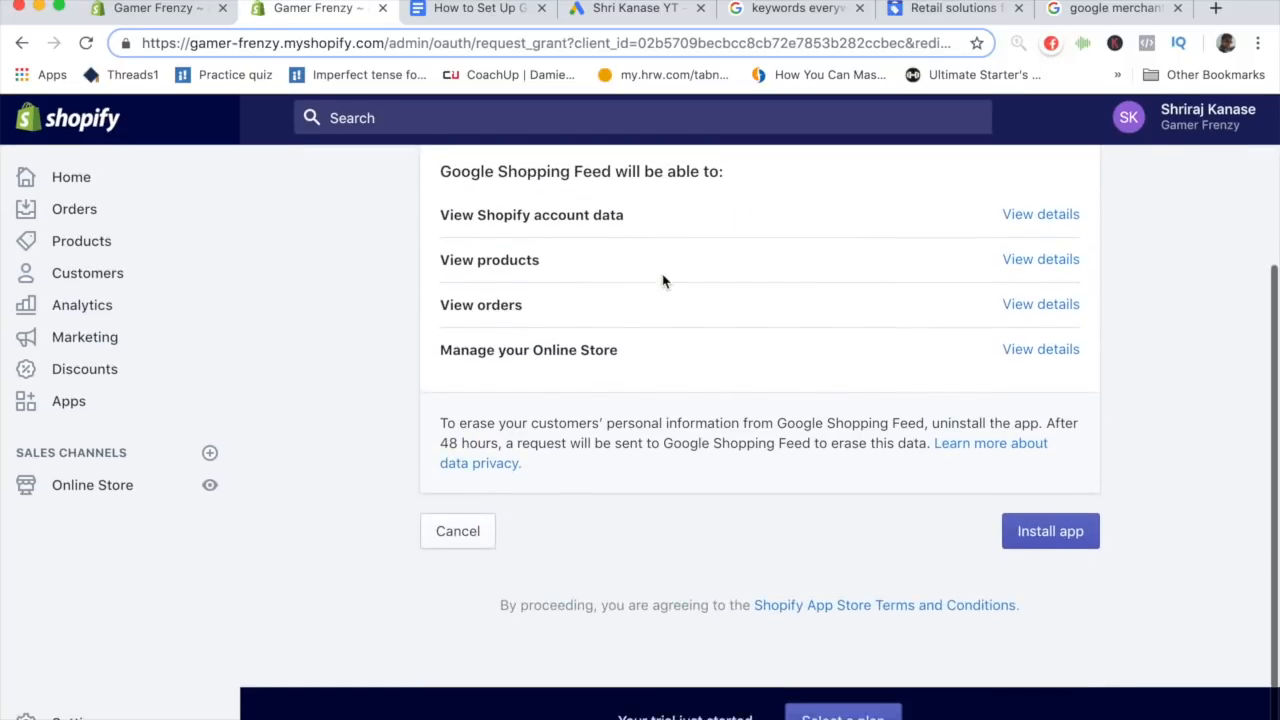
{"action": "left_click", "coordinate": [1036, 545]}
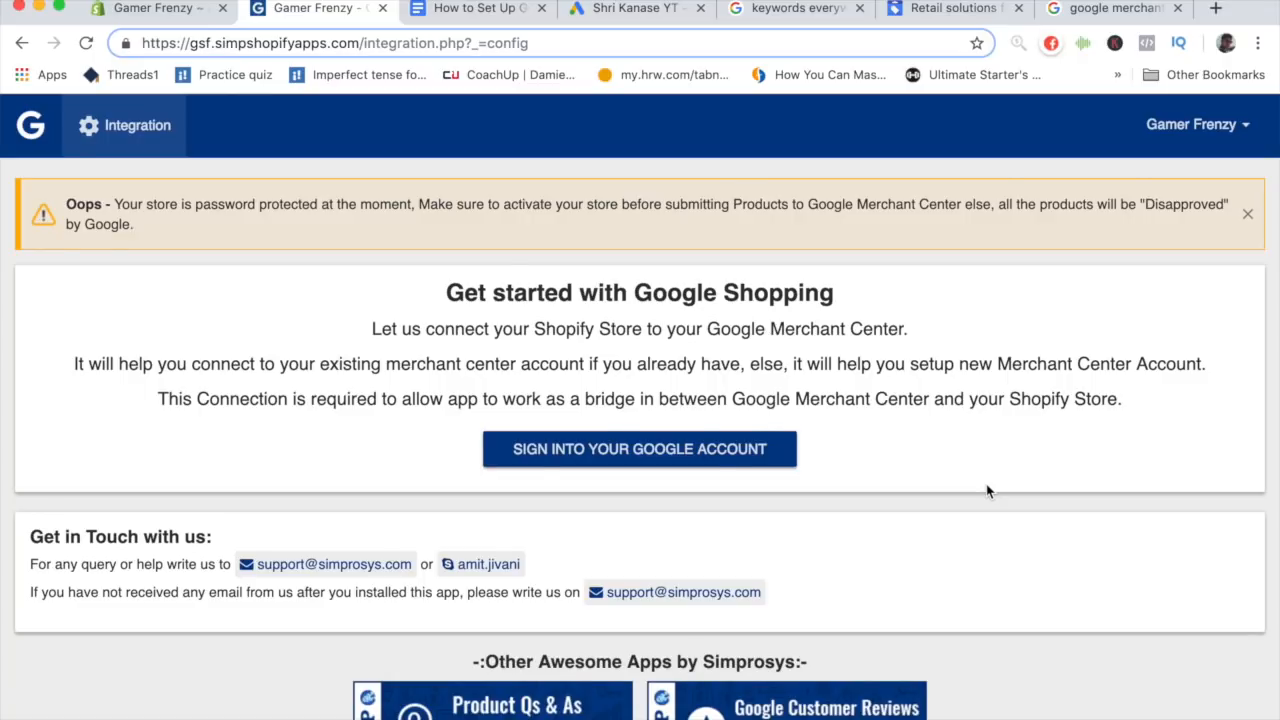
- Review the app's integration page and the outline's next item about signing up for Merchant Center
{"action": "scroll", "coordinate": [987, 490], "scroll_direction": "down", "scroll_amount": 1}
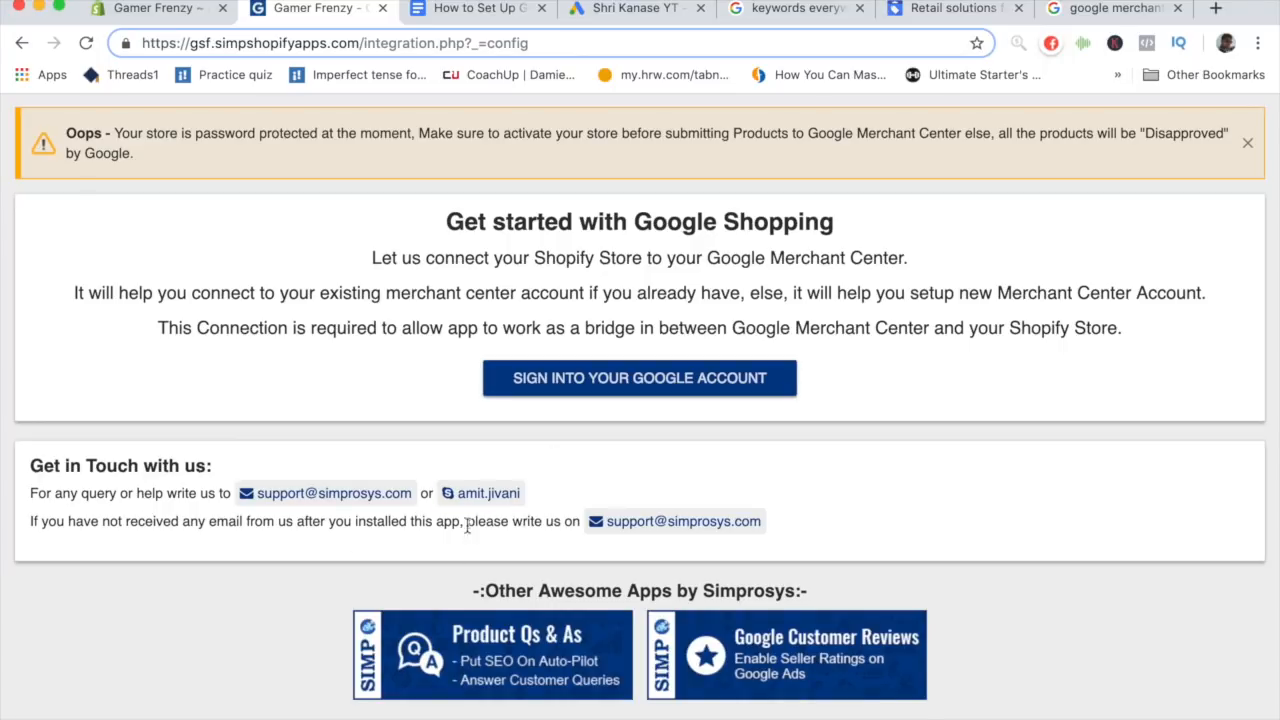
{"action": "scroll", "coordinate": [459, 528], "scroll_direction": "up", "scroll_amount": 2}
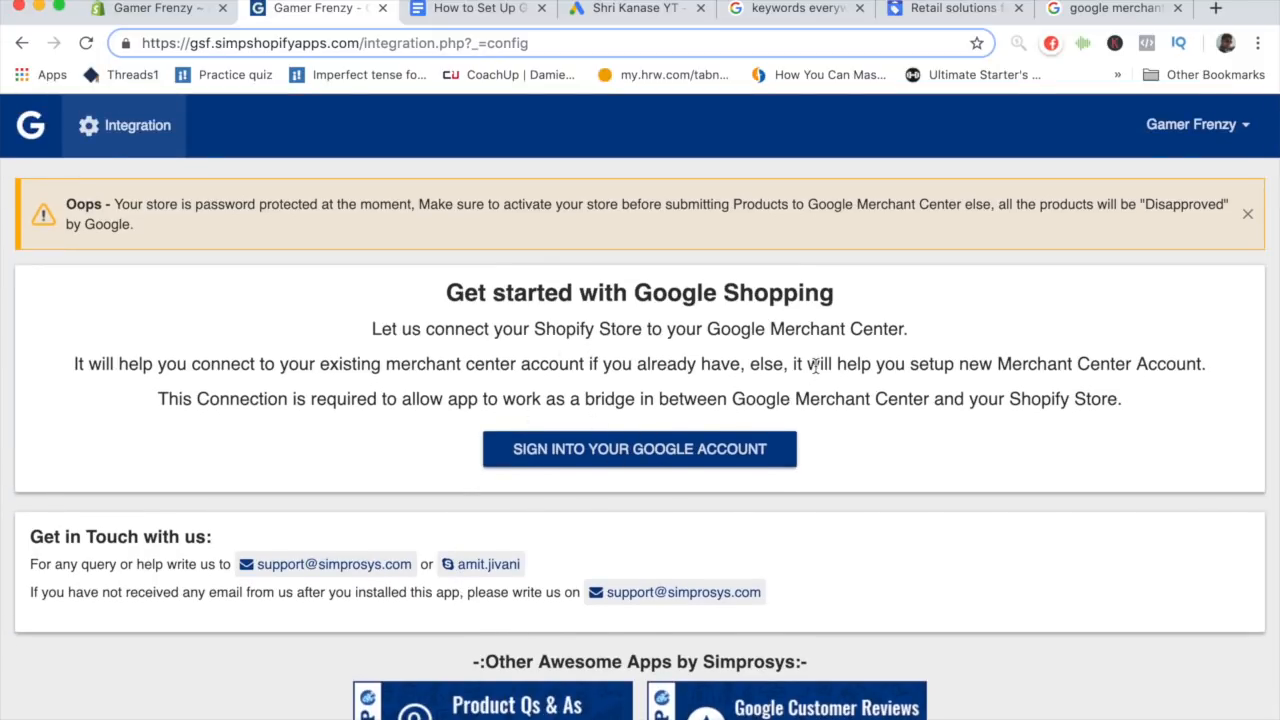
{"action": "left_click", "coordinate": [458, 12]}
{"action": "scroll", "coordinate": [472, 294], "scroll_direction": "down", "scroll_amount": 2}
{"action": "scroll", "coordinate": [472, 294], "scroll_direction": "down", "scroll_amount": 3}
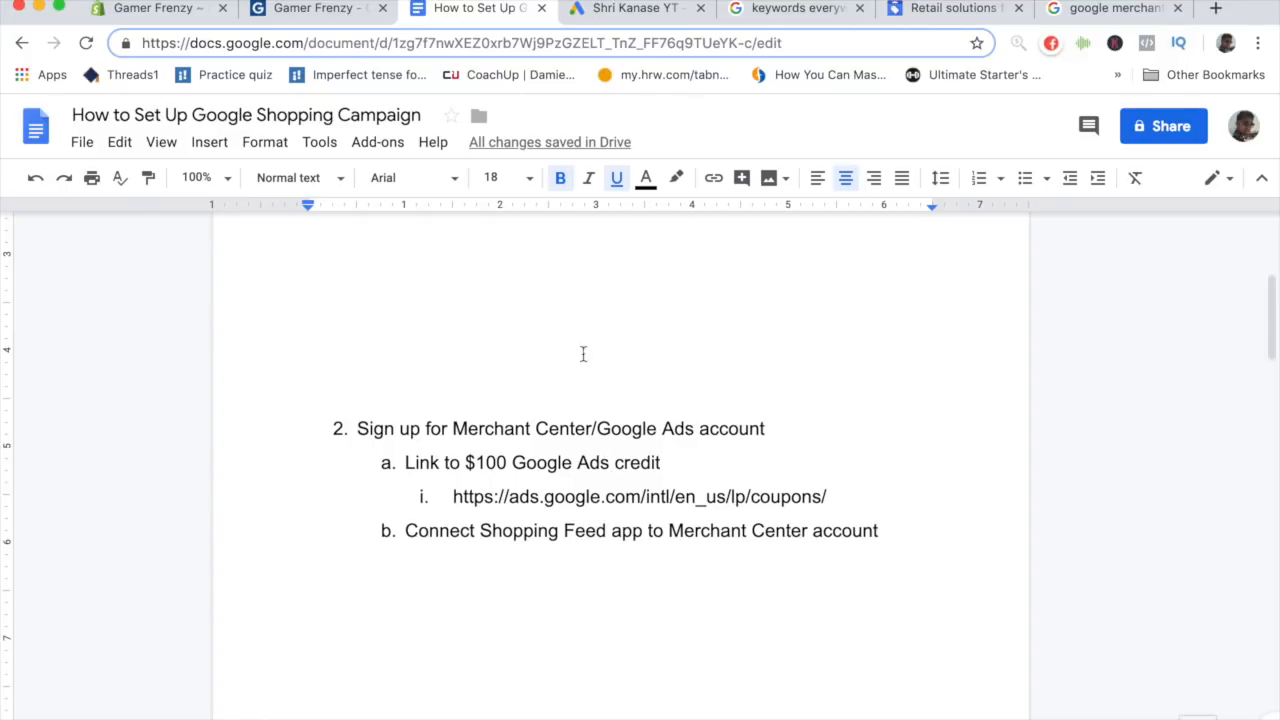
{"action": "scroll", "coordinate": [602, 435], "scroll_direction": "down", "scroll_amount": 1}
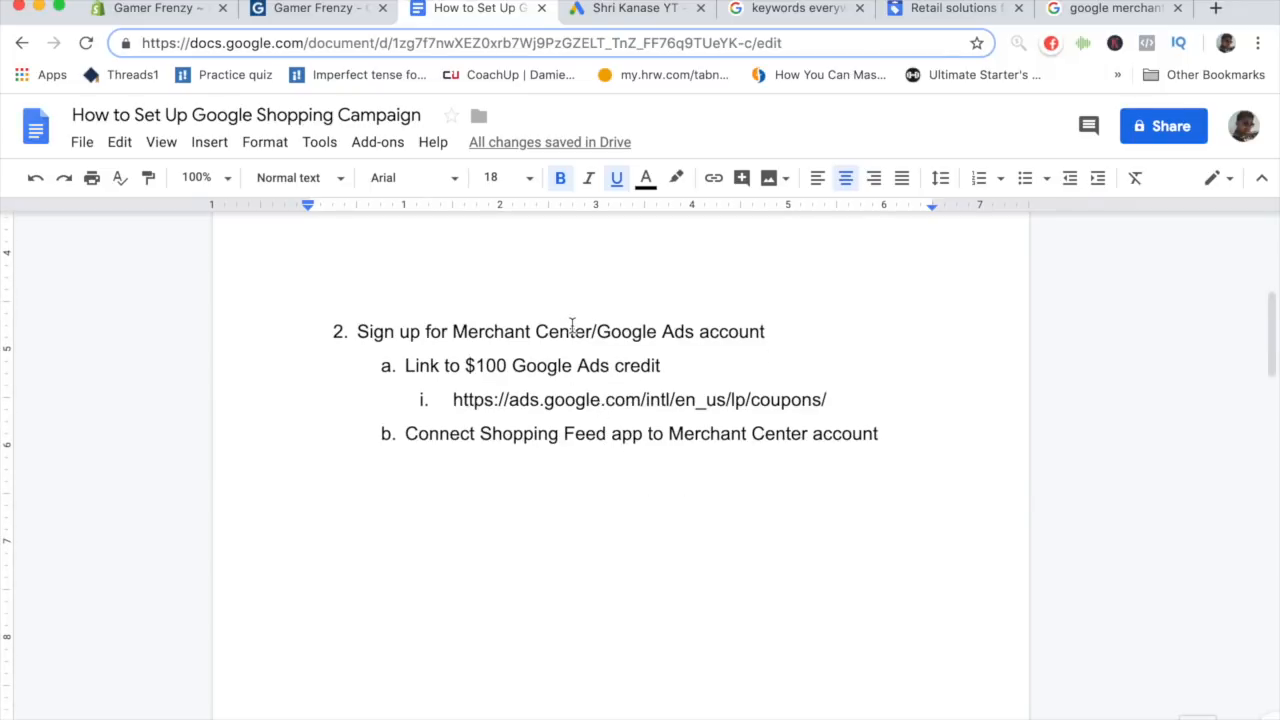
- Open Google Merchant Center from the search results and close the leftover retail solutions tabs
{"action": "left_click", "coordinate": [1088, 10]}
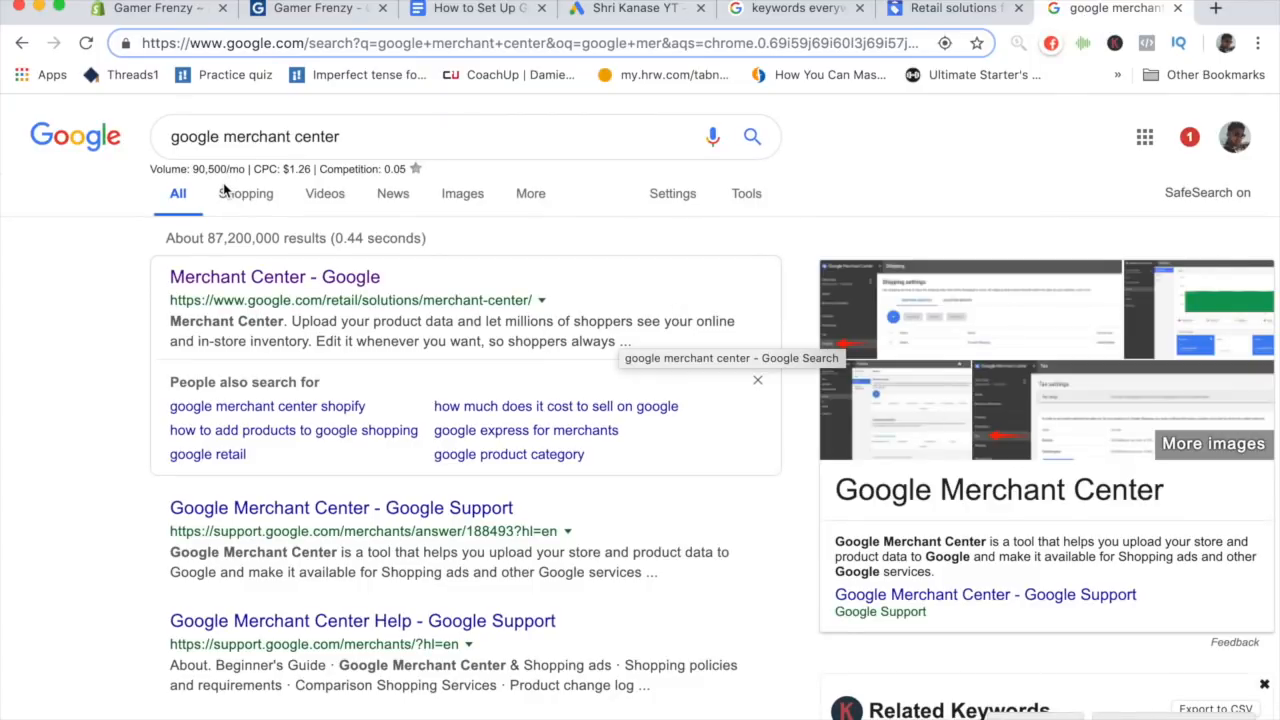
{"action": "left_click", "coordinate": [266, 278]}
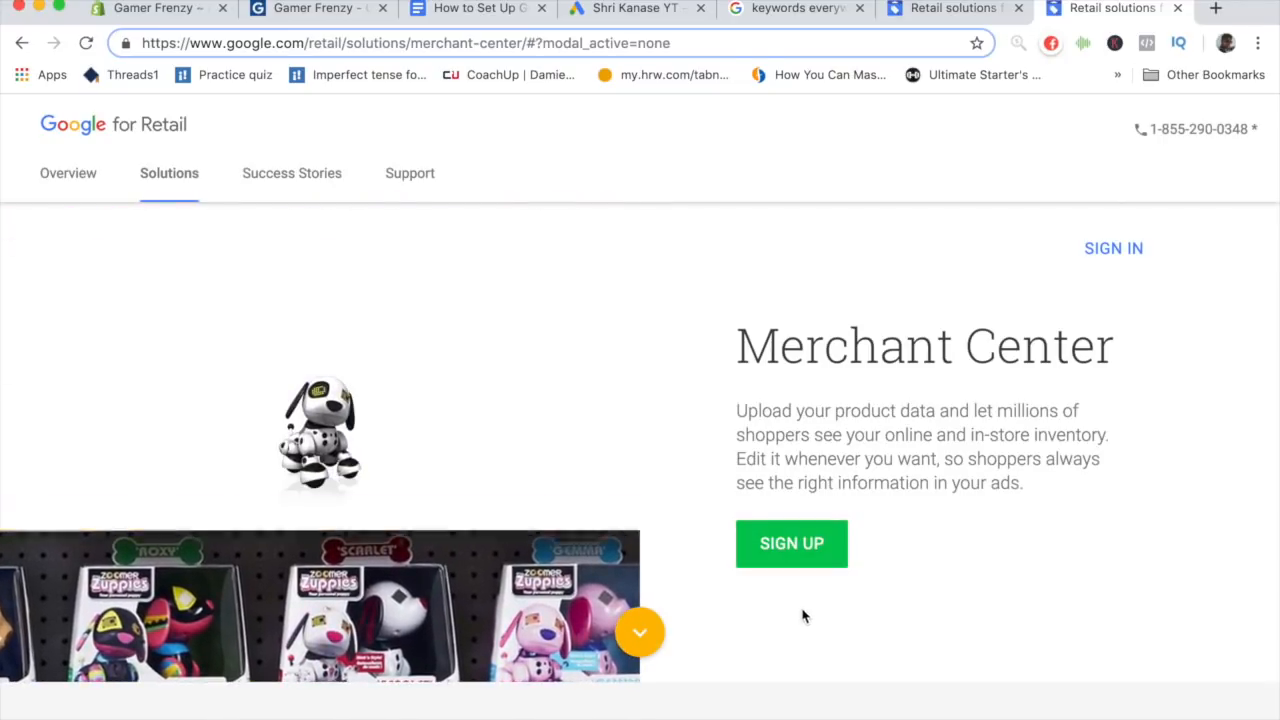
{"action": "left_click", "coordinate": [808, 563]}
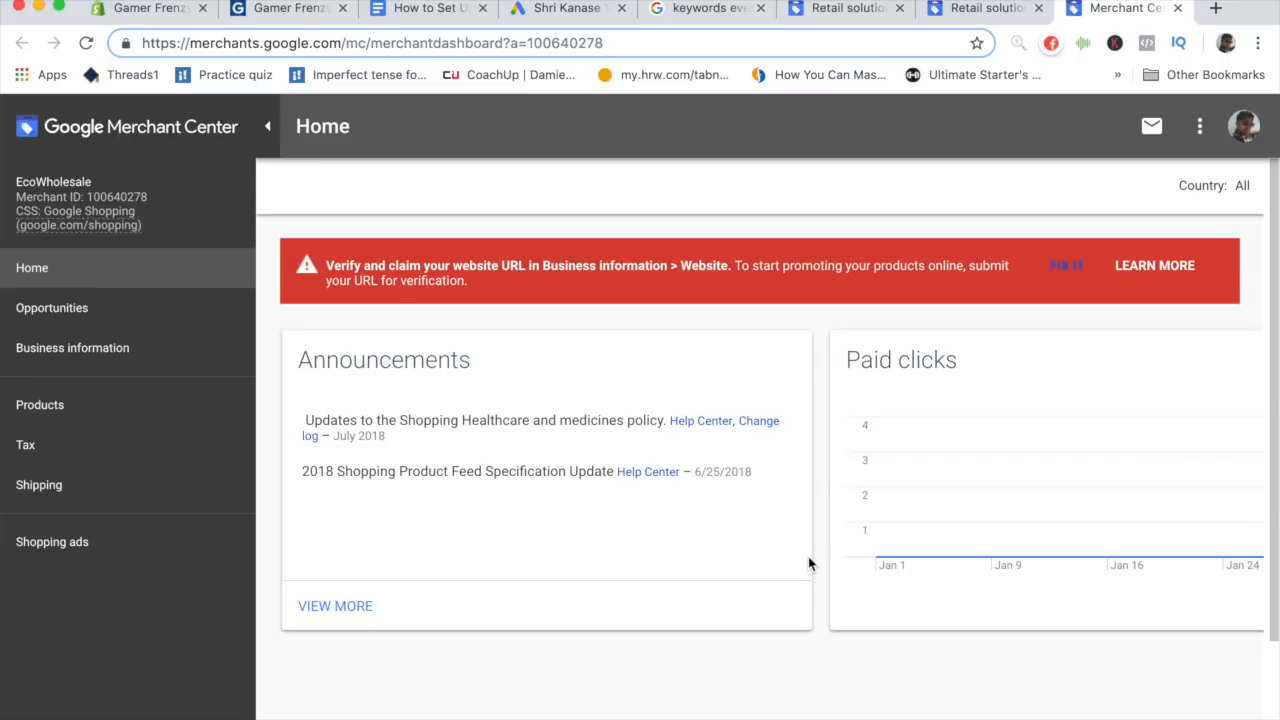
{"action": "left_click", "coordinate": [899, 8]}
{"action": "left_click", "coordinate": [899, 8]}
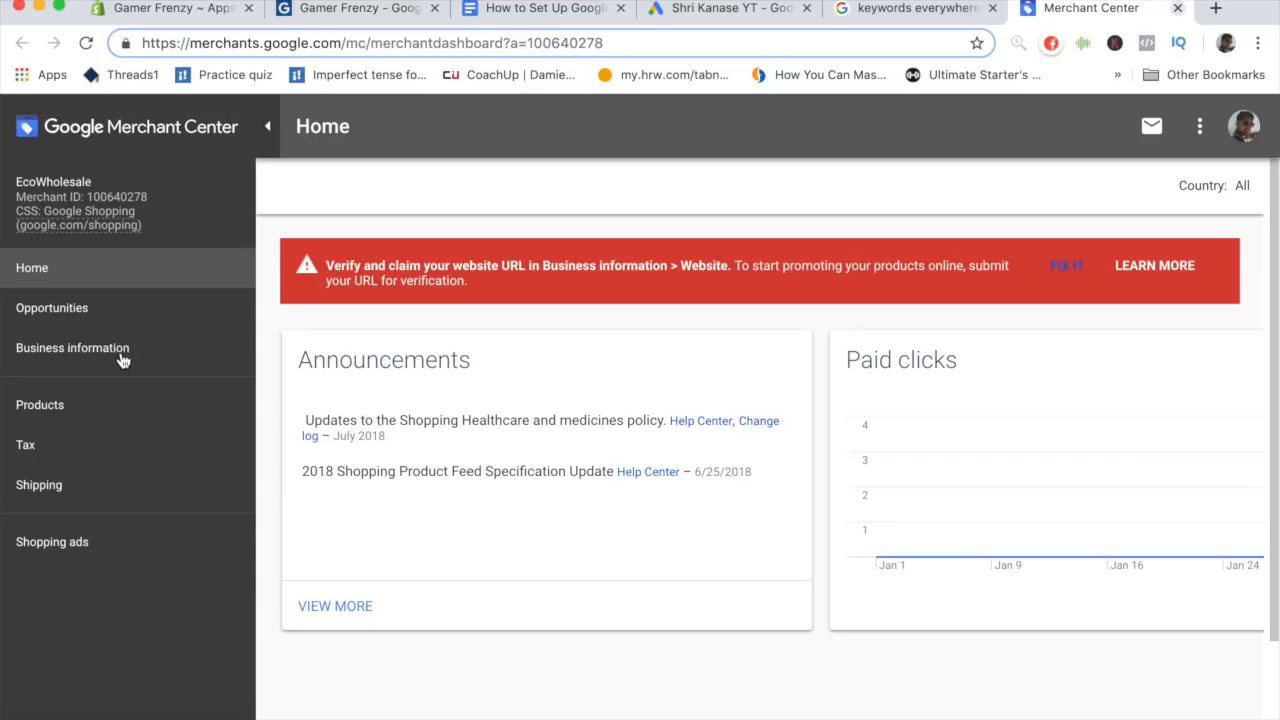
- Open the website verification page under Business information and examine the available verification methods
{"action": "left_click", "coordinate": [122, 360]}
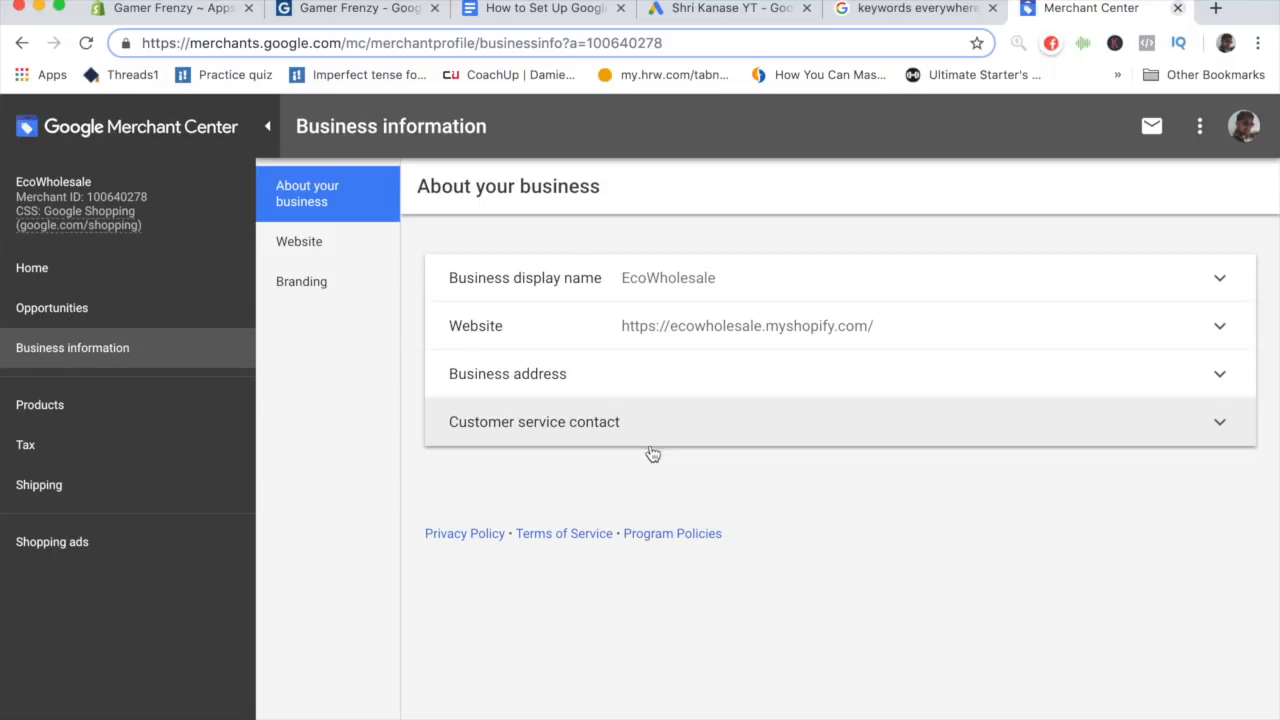
{"action": "left_click", "coordinate": [676, 326]}
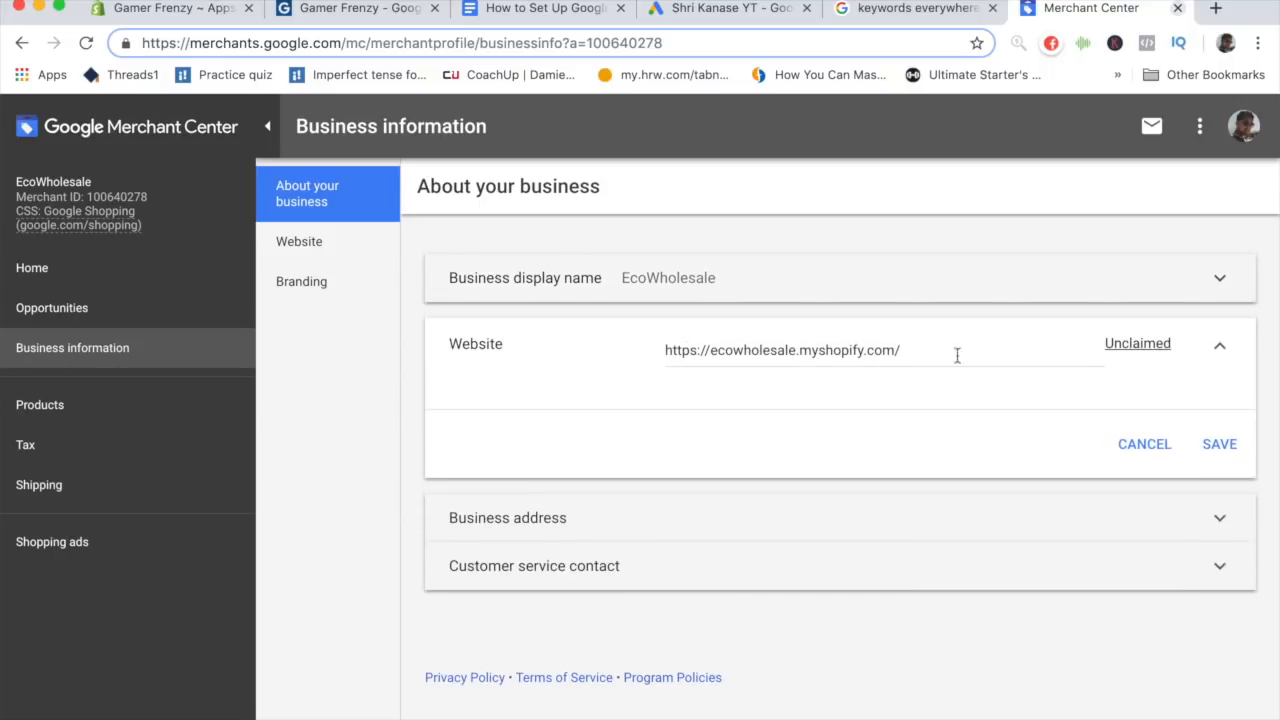
{"action": "left_click", "coordinate": [1127, 350]}
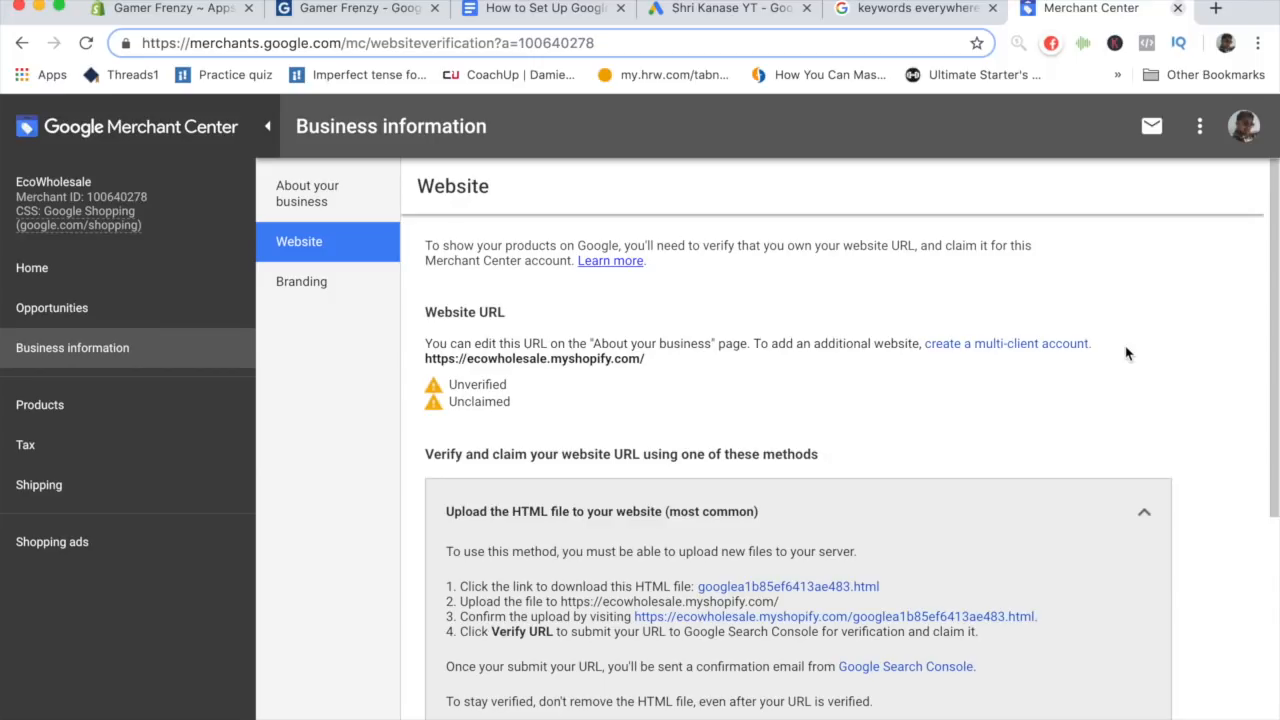
{"action": "scroll", "coordinate": [935, 290], "scroll_direction": "down", "scroll_amount": 5}
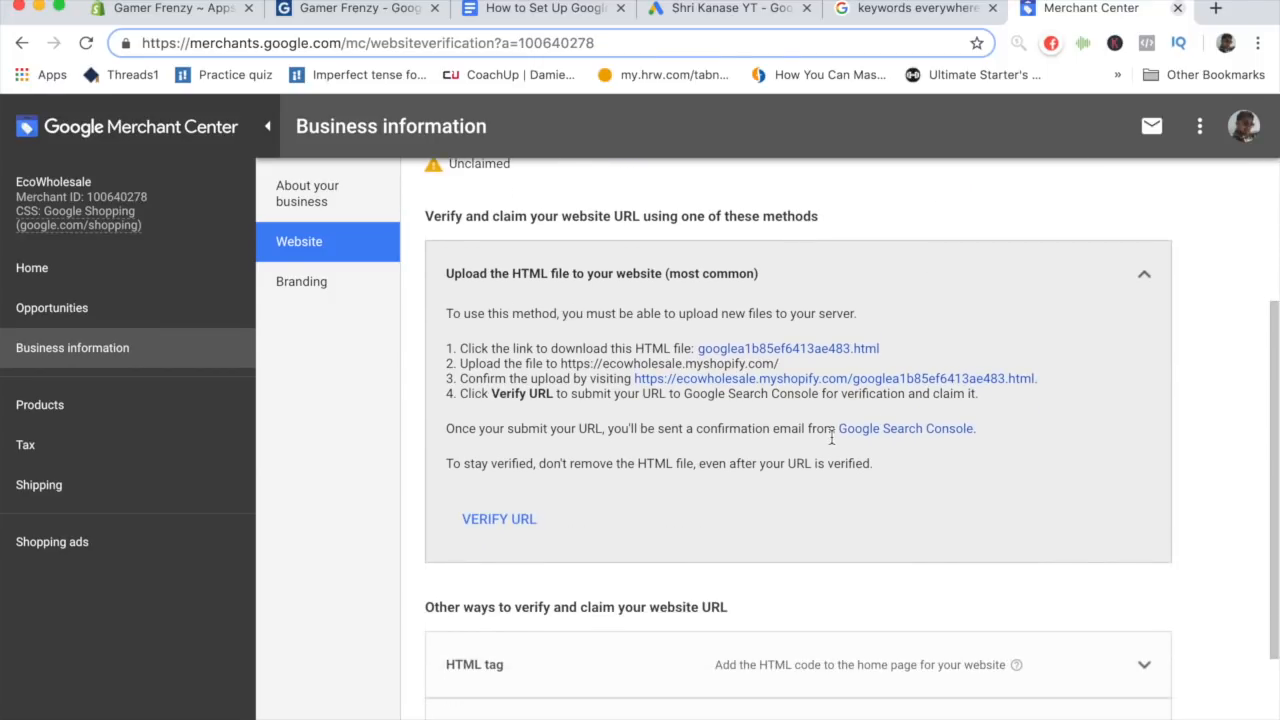
{"action": "scroll", "coordinate": [831, 438], "scroll_direction": "down", "scroll_amount": 3}
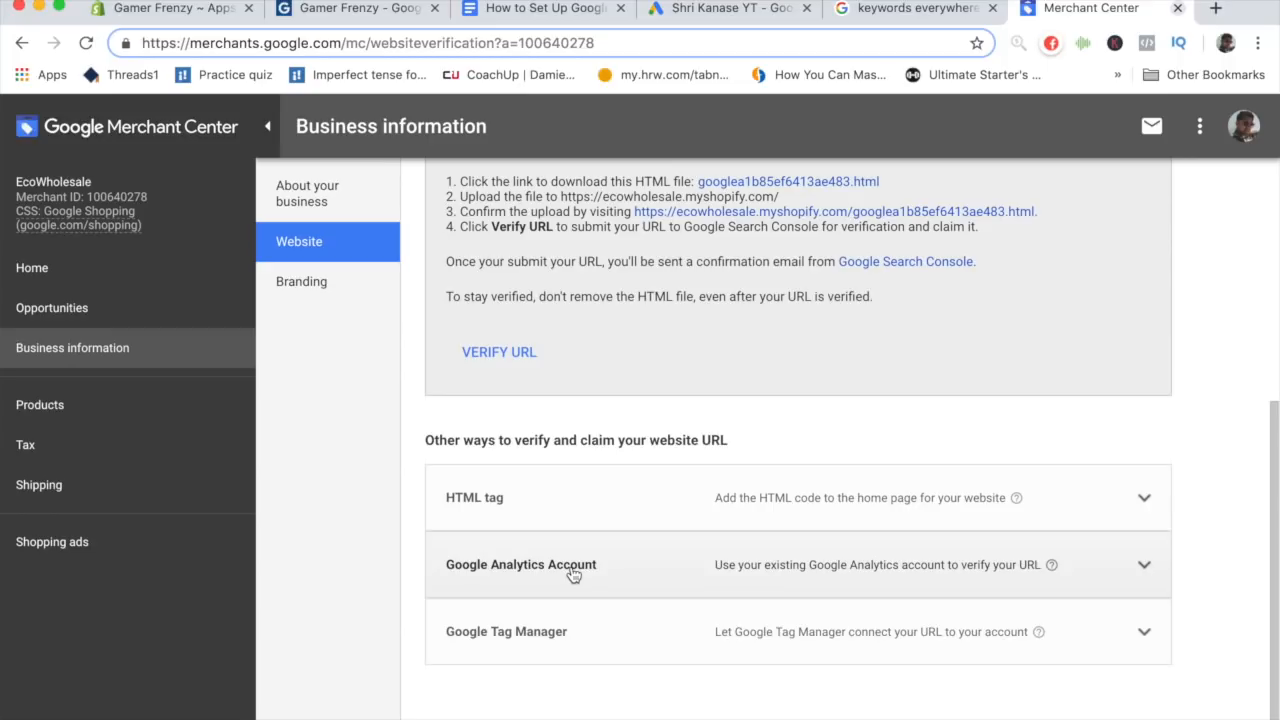
{"action": "scroll", "coordinate": [573, 575], "scroll_direction": "up", "scroll_amount": 2}
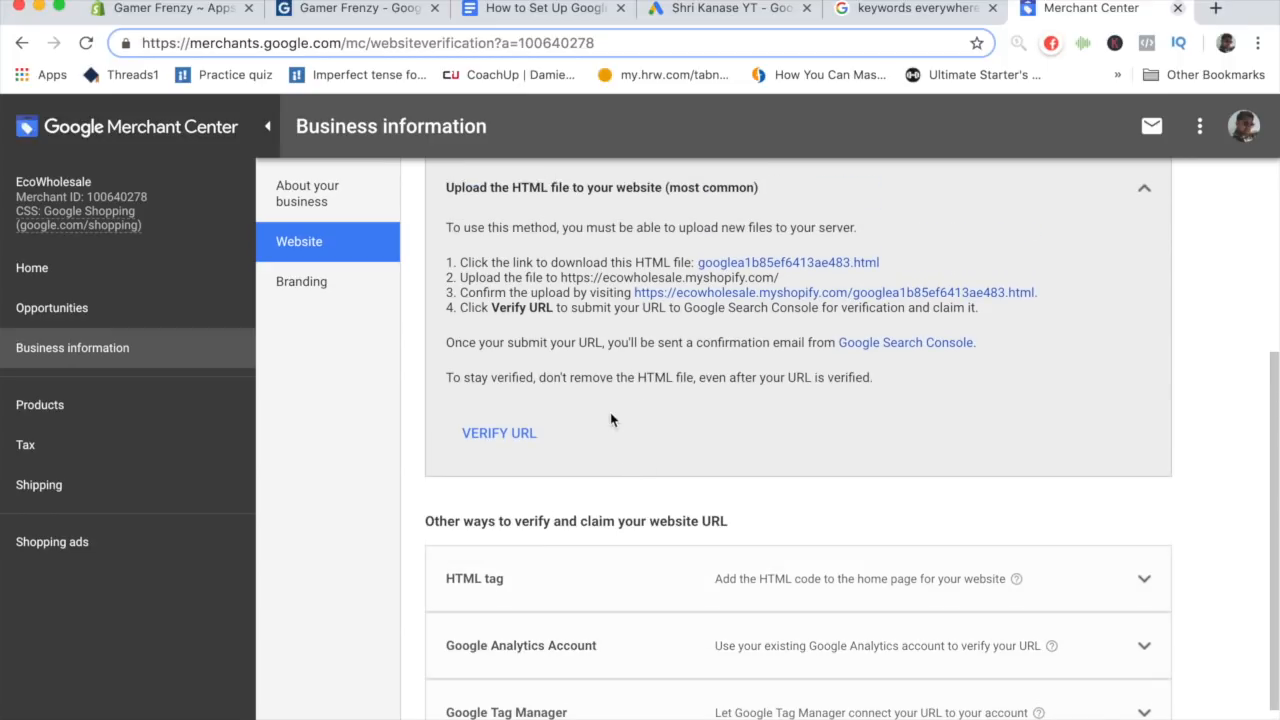
- Open Google Merchant Center from the Google Ads tools menu and close the duplicate Merchant Center tab
{"action": "left_click", "coordinate": [698, 12]}
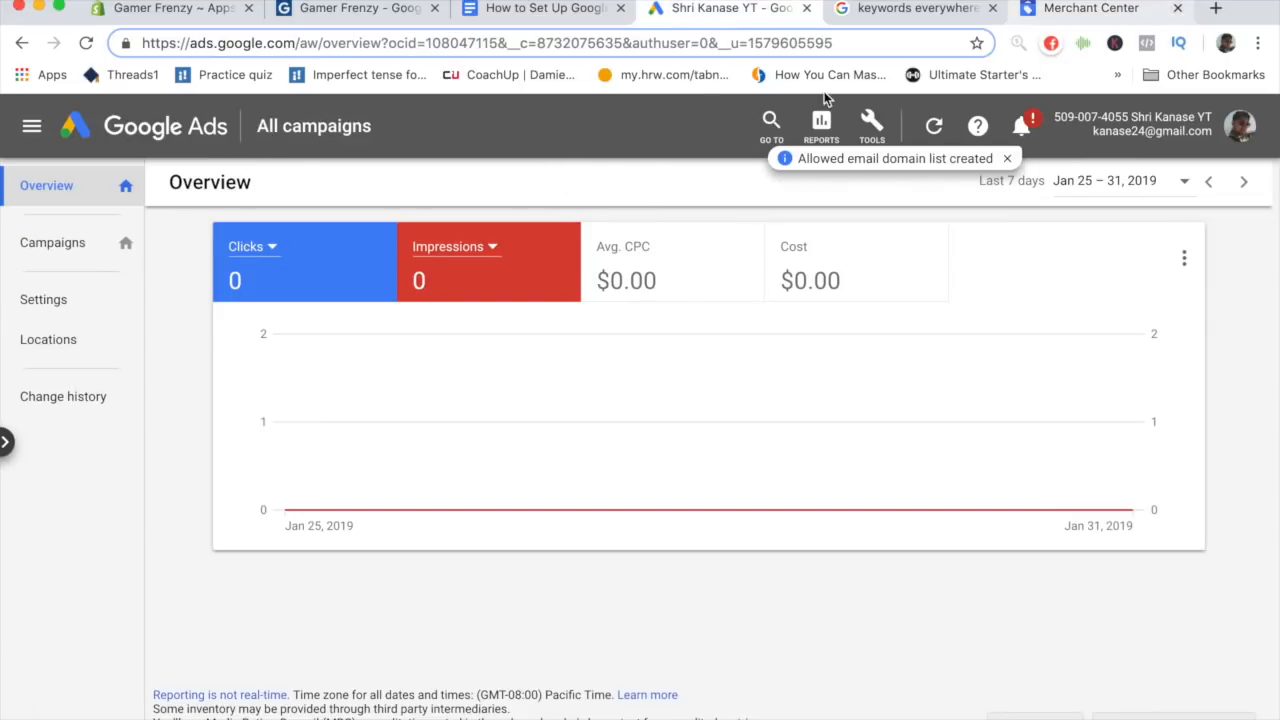
{"action": "left_click", "coordinate": [1080, 14]}
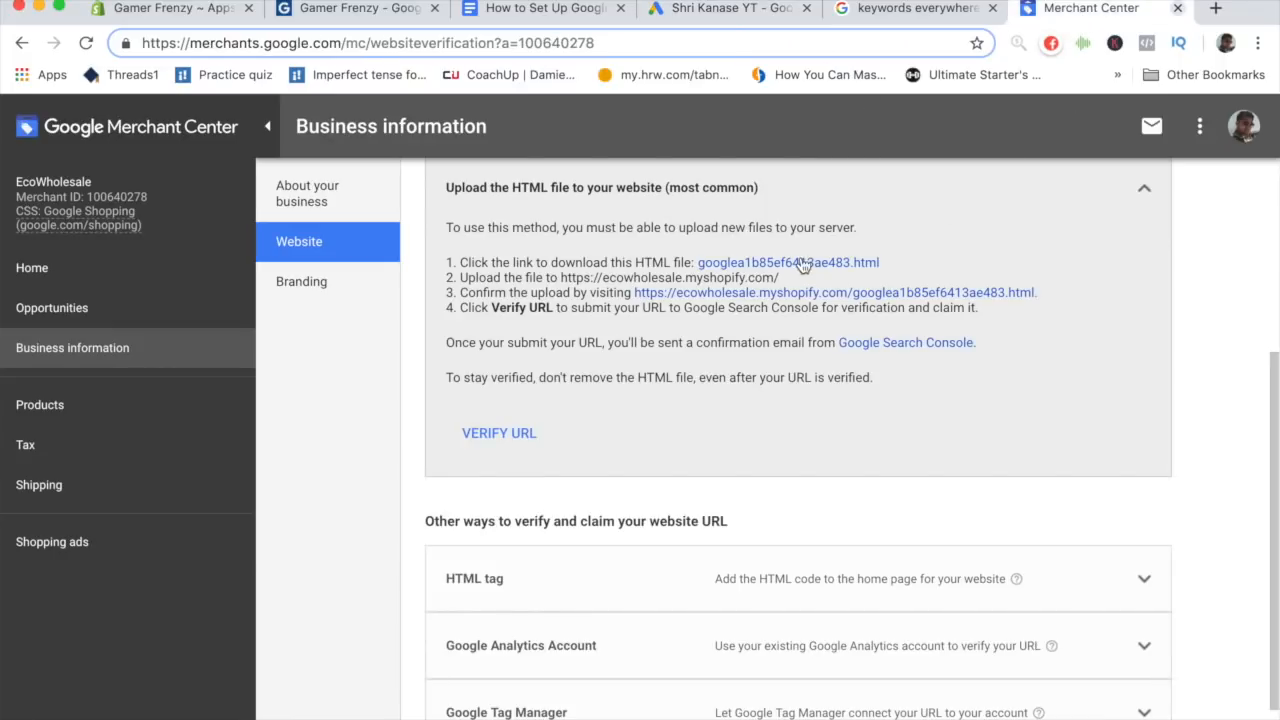
{"action": "left_click", "coordinate": [735, 14]}
{"action": "left_click", "coordinate": [872, 135]}
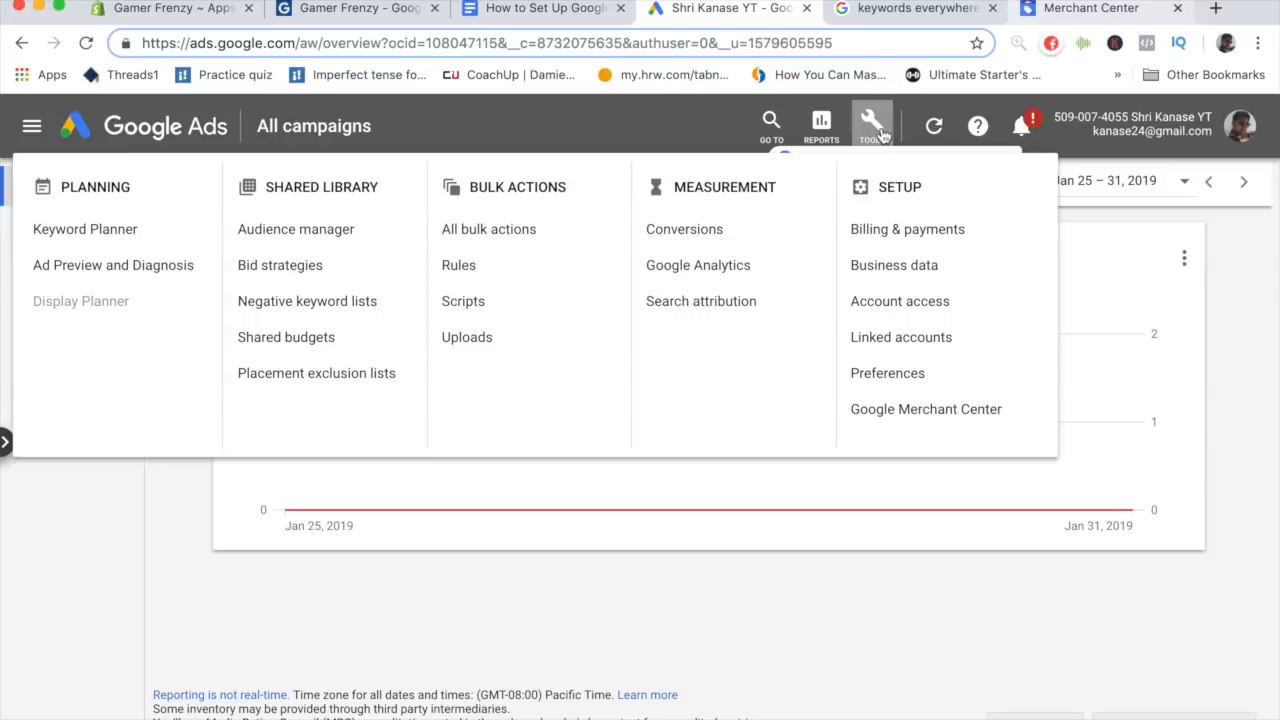
{"action": "left_click", "coordinate": [981, 424]}
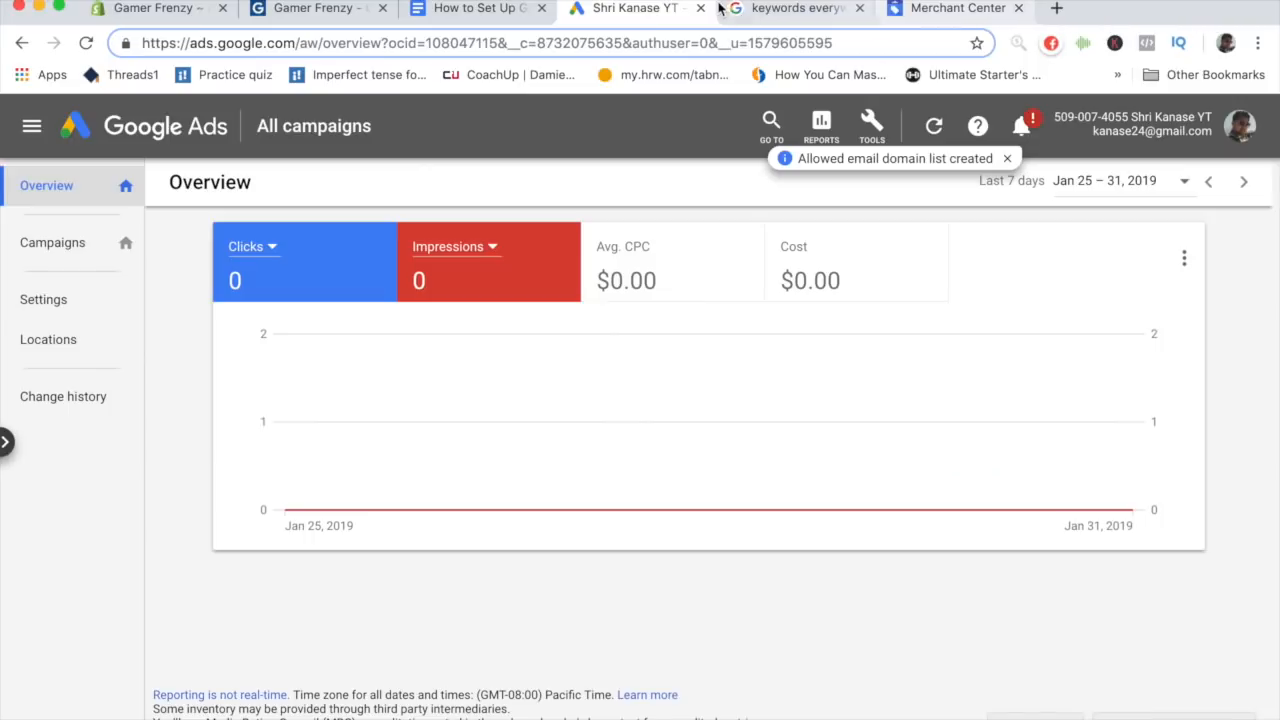
{"action": "left_click", "coordinate": [858, 8]}
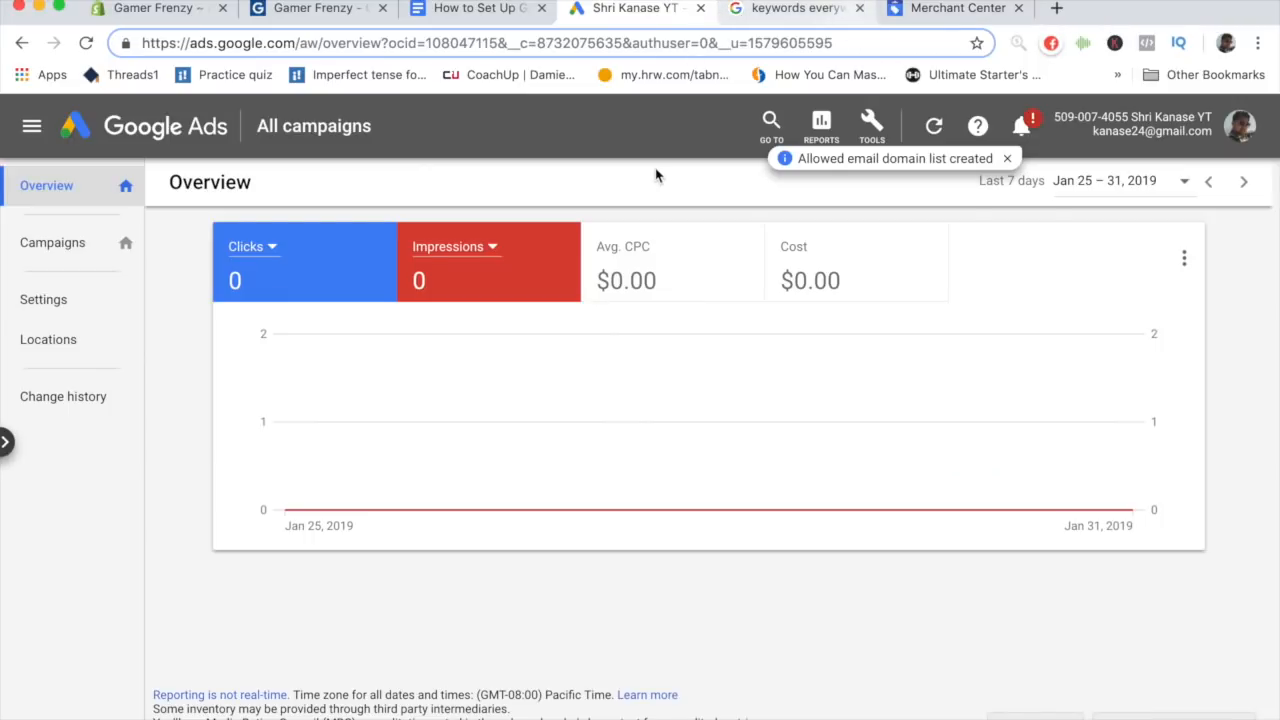
- Return to the outline document and review the item on connecting the Shopping Feed app to the Merchant Center account
{"action": "left_click", "coordinate": [545, 12]}
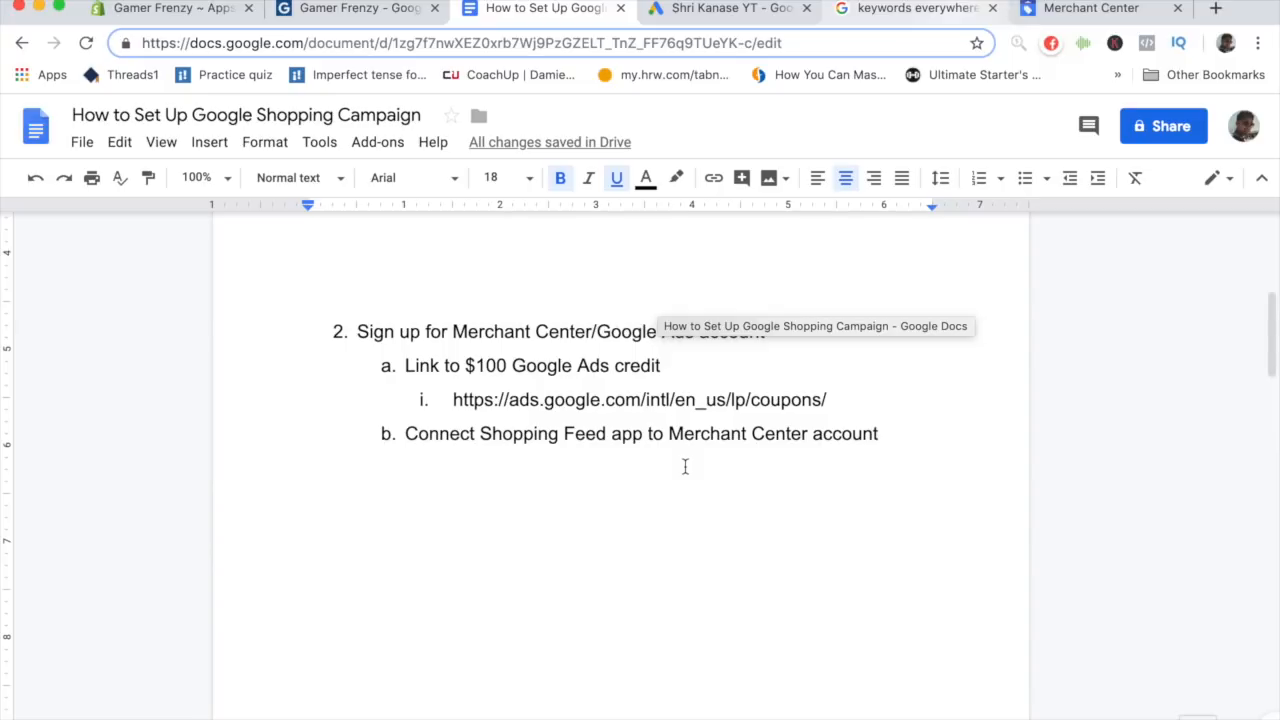
{"action": "left_click", "coordinate": [641, 366]}
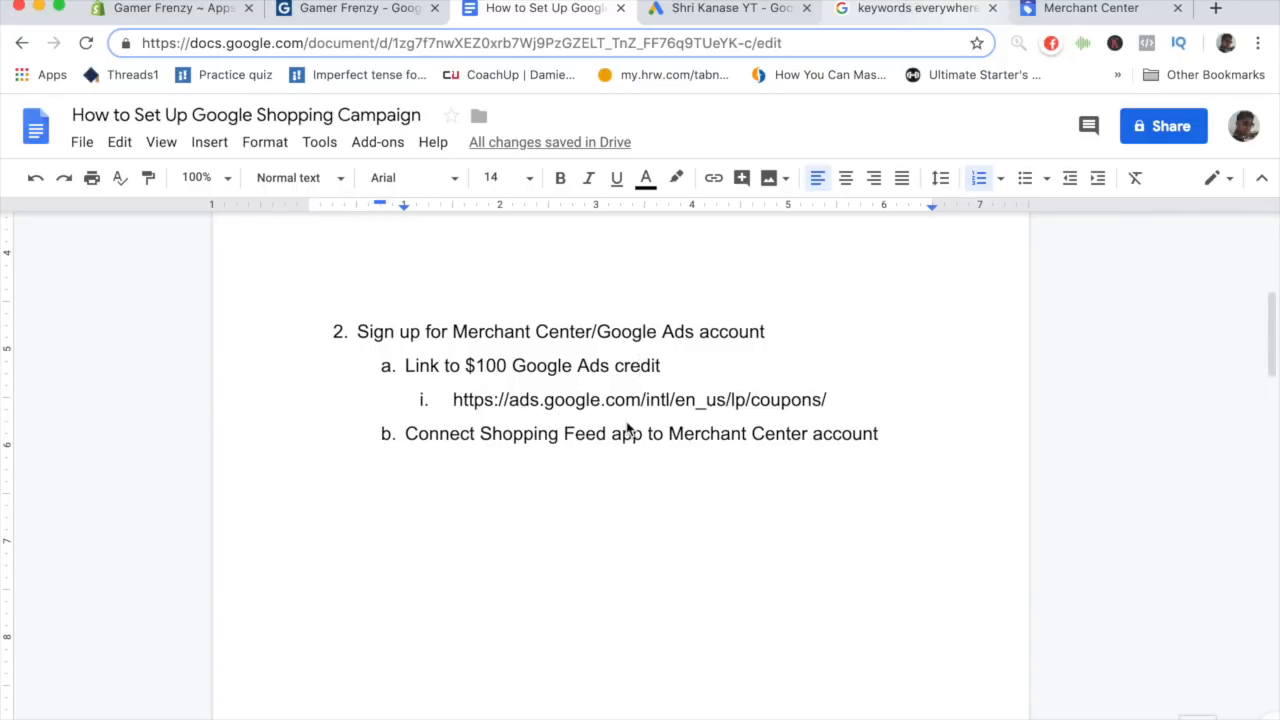
- Sign into the Google account from the Shopping Feed app's integration page and allow the app access
{"action": "left_click", "coordinate": [373, 12]}
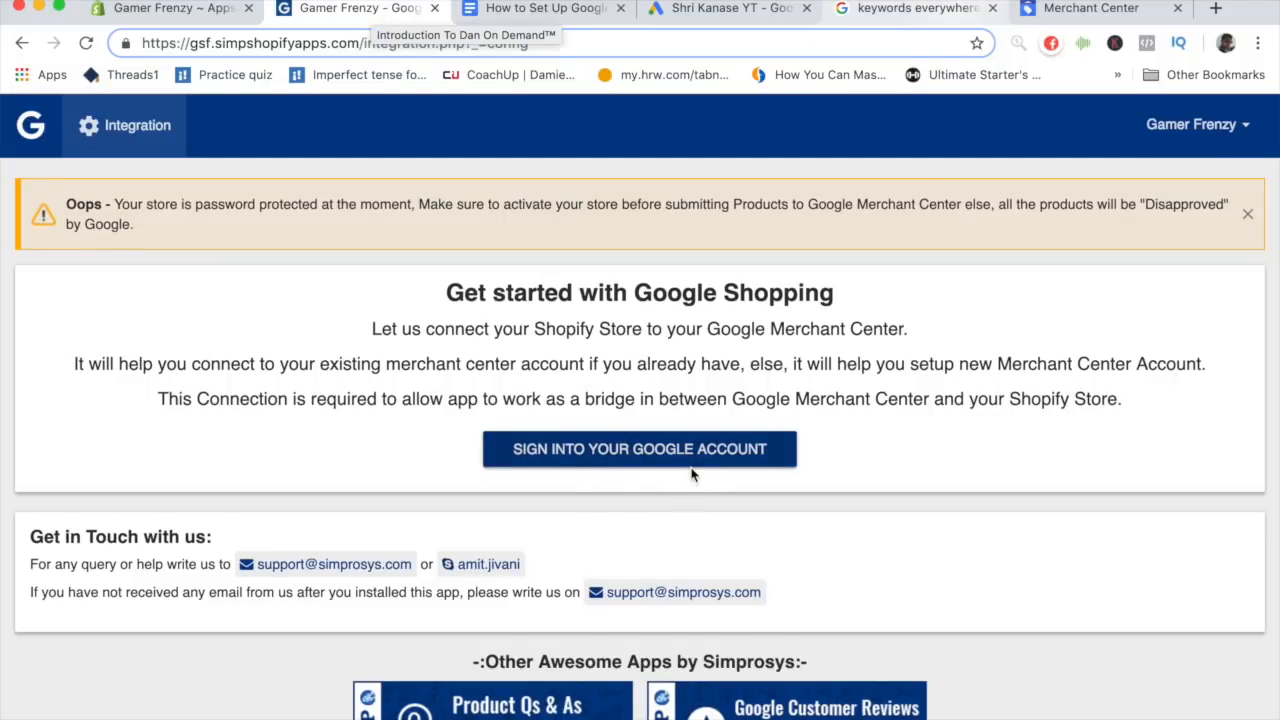
{"action": "left_click", "coordinate": [639, 452]}
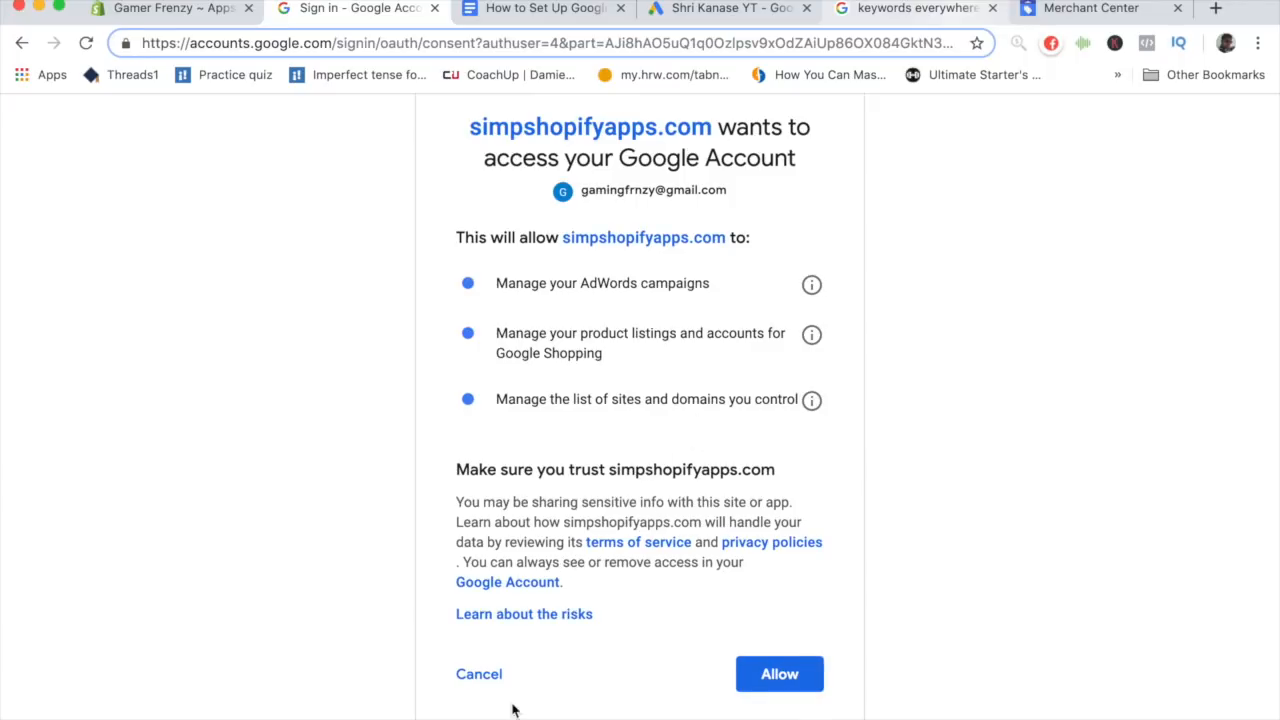
{"action": "left_click", "coordinate": [762, 680]}
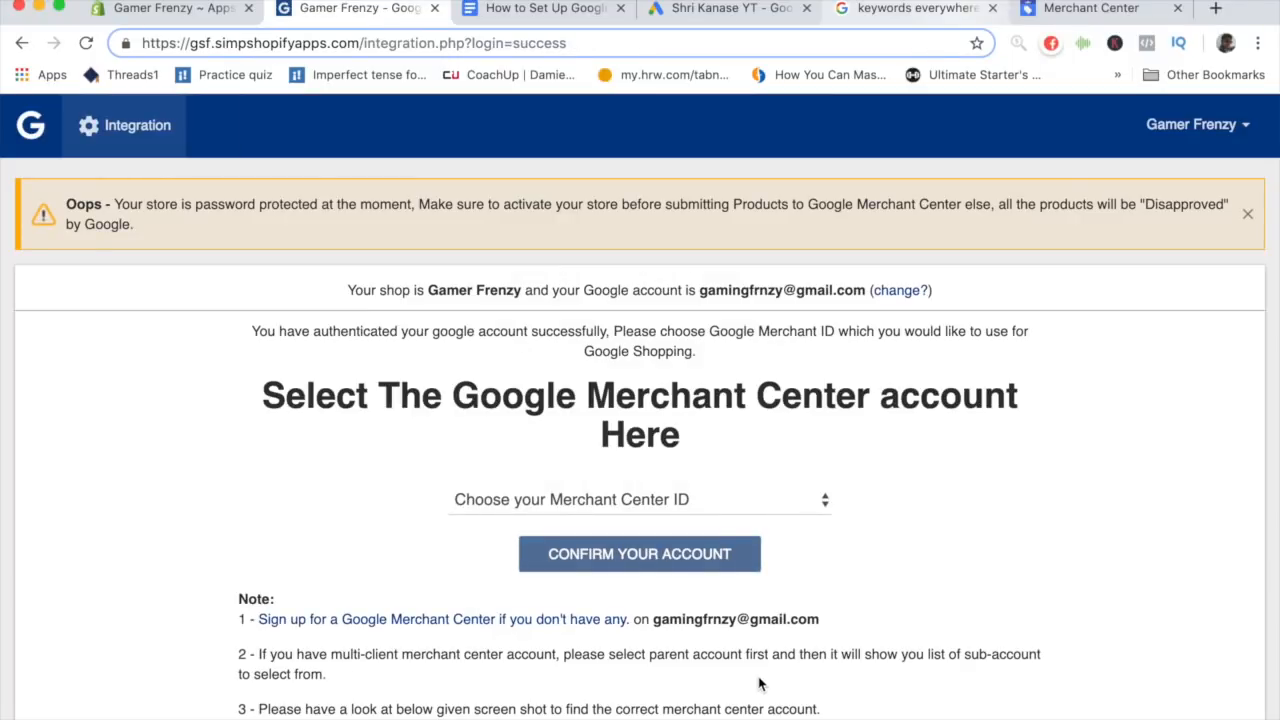
- Examine the Merchant Center ID options and the notes on finding the correct Merchant Center account
{"action": "scroll", "coordinate": [706, 530], "scroll_direction": "down", "scroll_amount": 1}
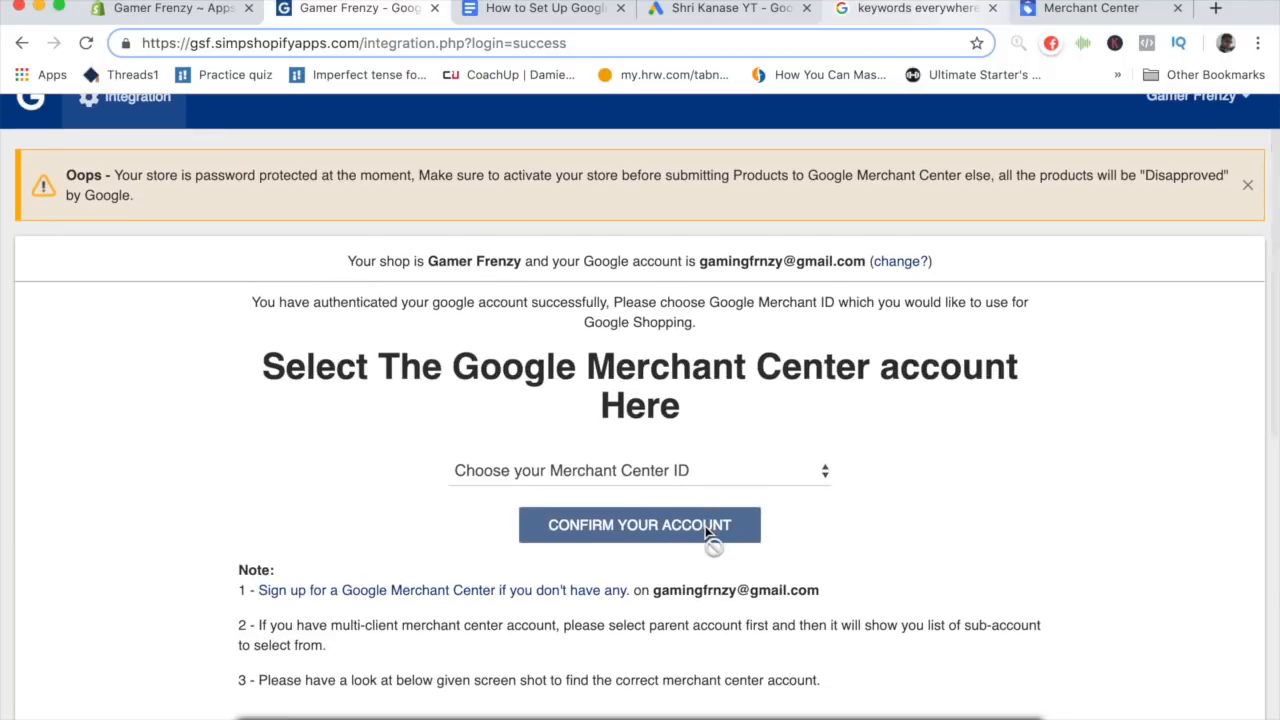
{"action": "left_click", "coordinate": [546, 470]}
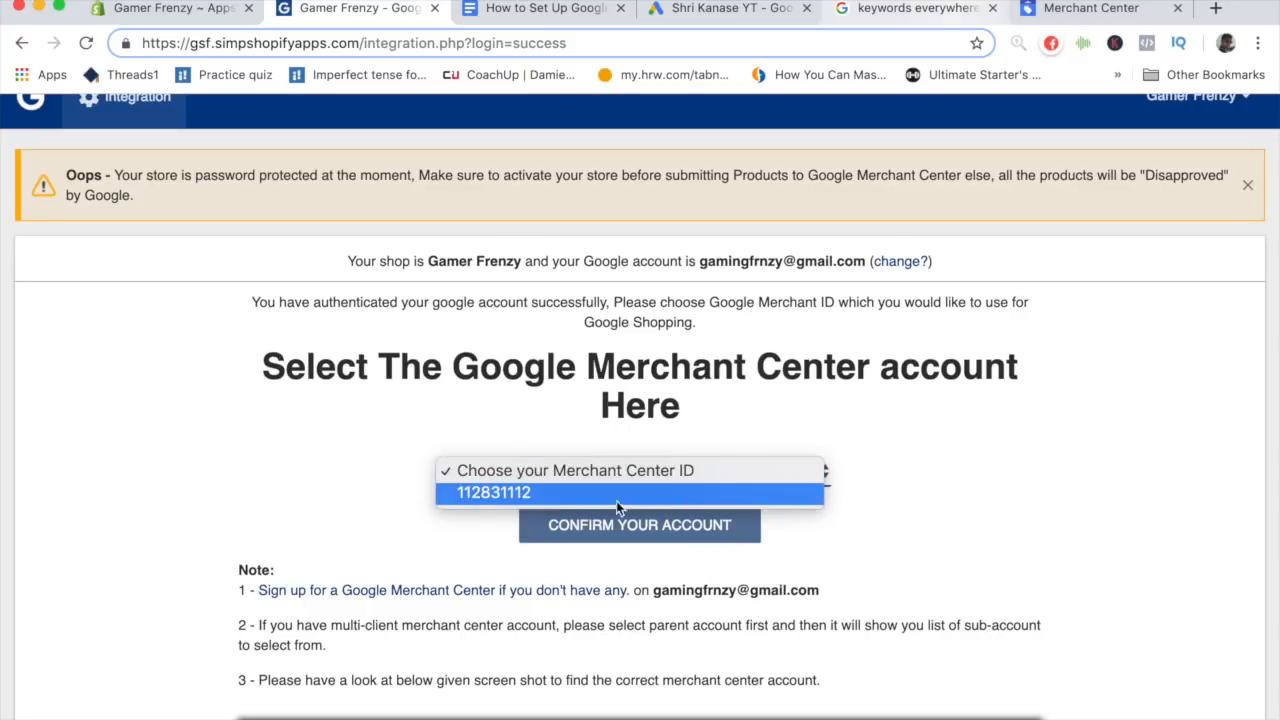
{"action": "scroll", "coordinate": [639, 492], "scroll_direction": "down", "scroll_amount": 2}
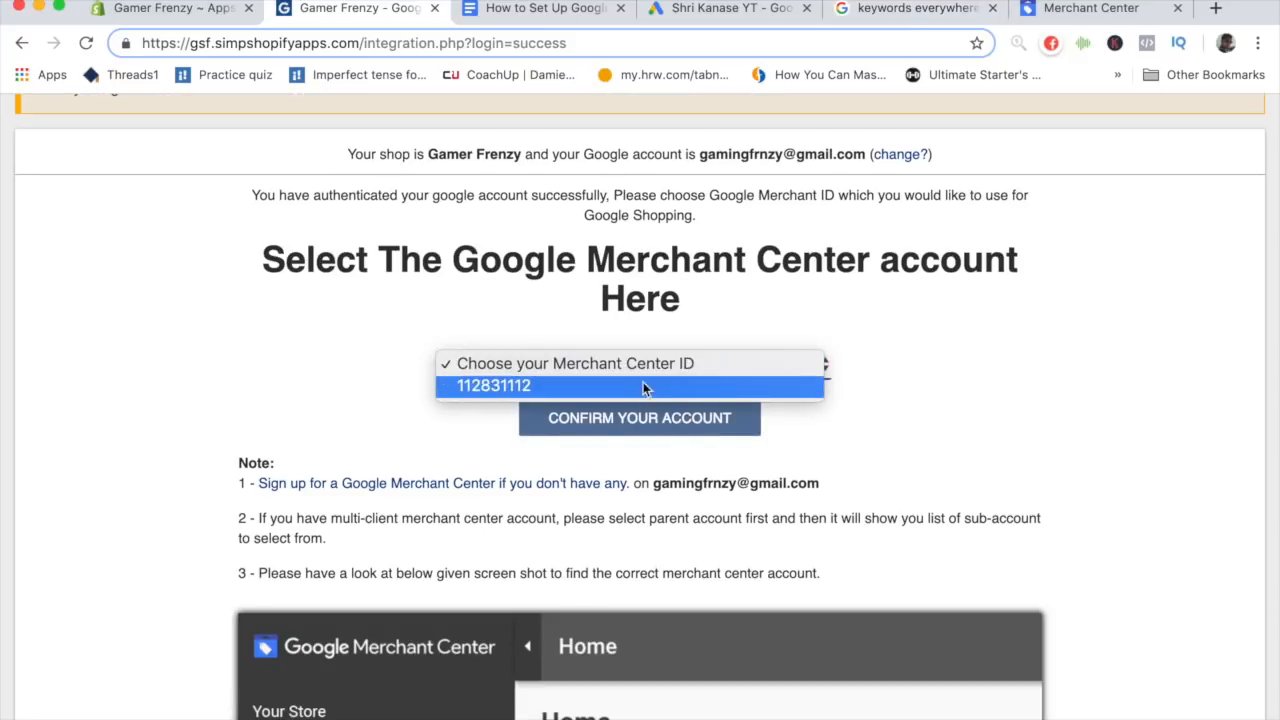
{"action": "left_click", "coordinate": [668, 481]}
{"action": "scroll", "coordinate": [670, 488], "scroll_direction": "down", "scroll_amount": 2}
{"action": "scroll", "coordinate": [670, 488], "scroll_direction": "down", "scroll_amount": 2}
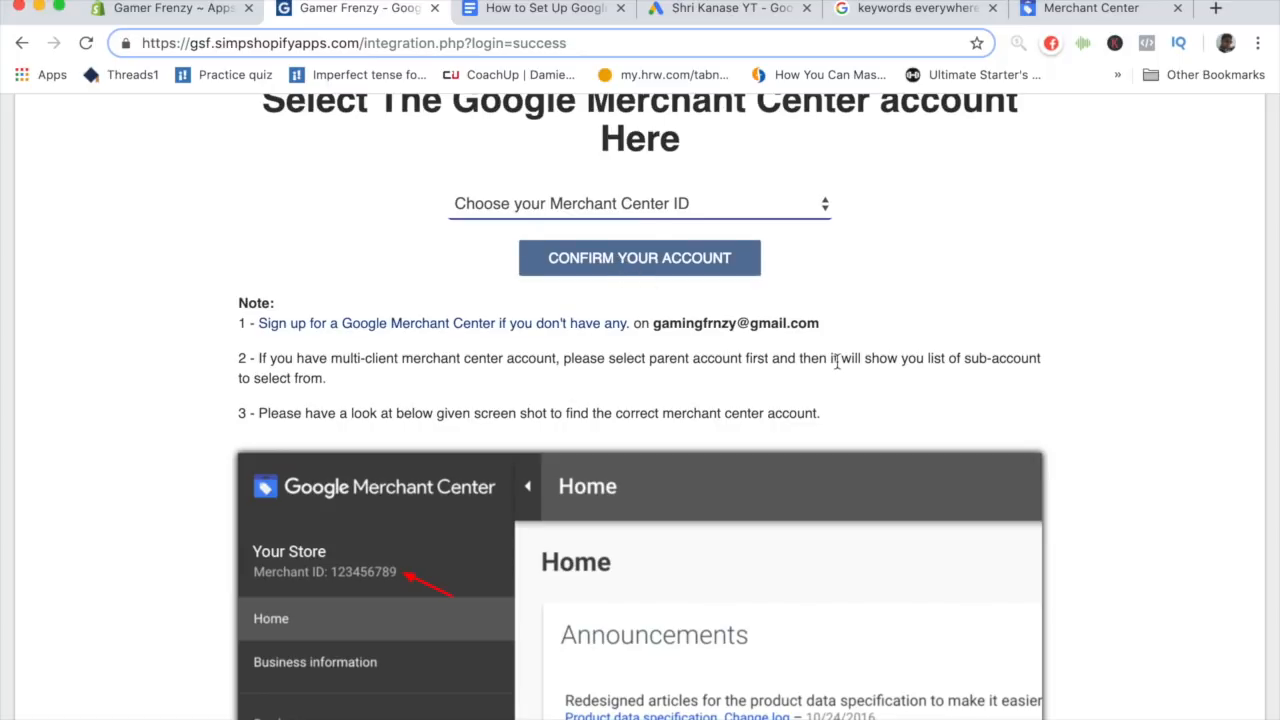
{"action": "scroll", "coordinate": [792, 411], "scroll_direction": "up", "scroll_amount": 3}
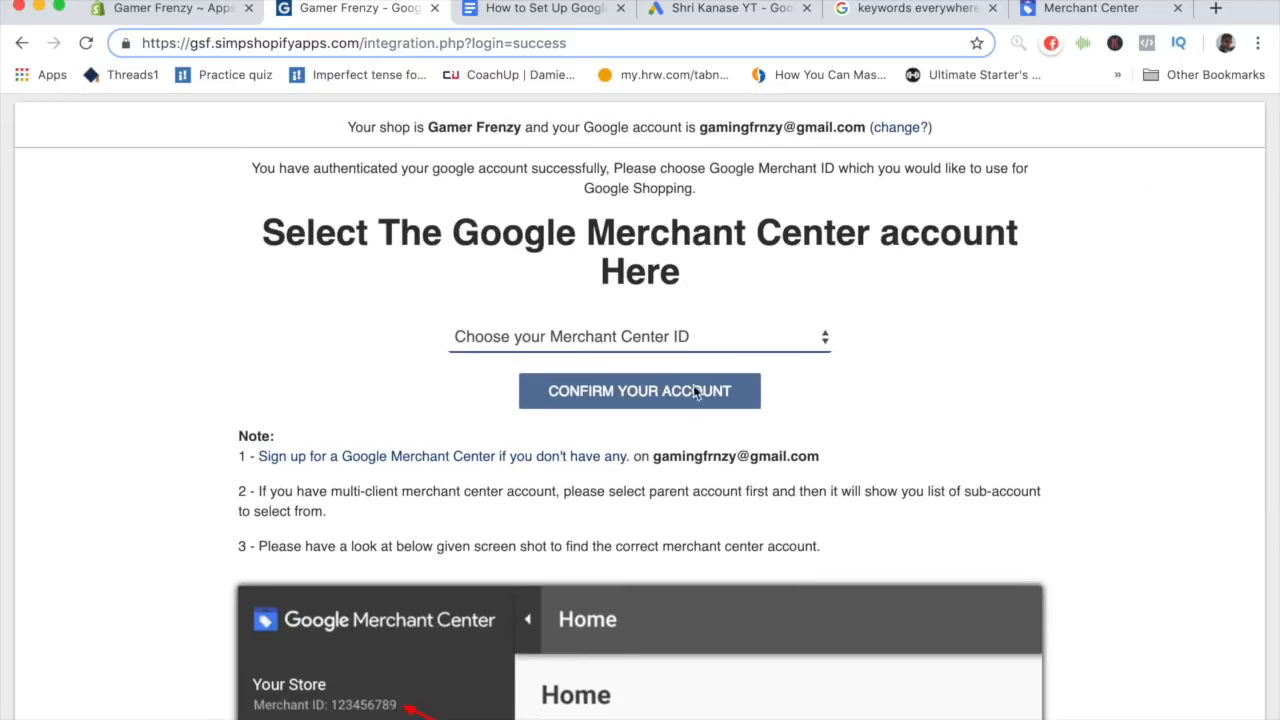
{"action": "scroll", "coordinate": [790, 463], "scroll_direction": "down", "scroll_amount": 1}
{"action": "left_click_drag", "start_coordinate": [824, 401], "coordinate": [650, 398]}
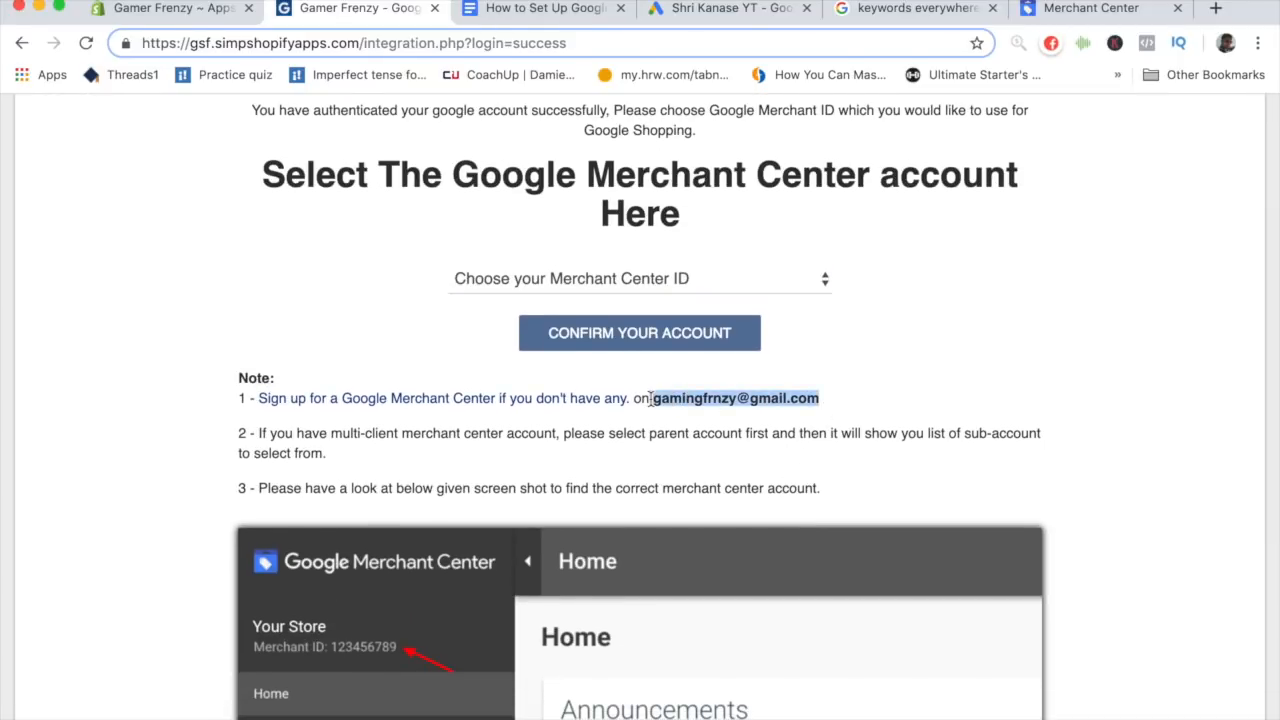
{"action": "left_click", "coordinate": [650, 398]}
{"action": "scroll", "coordinate": [358, 330], "scroll_direction": "down", "scroll_amount": 2}
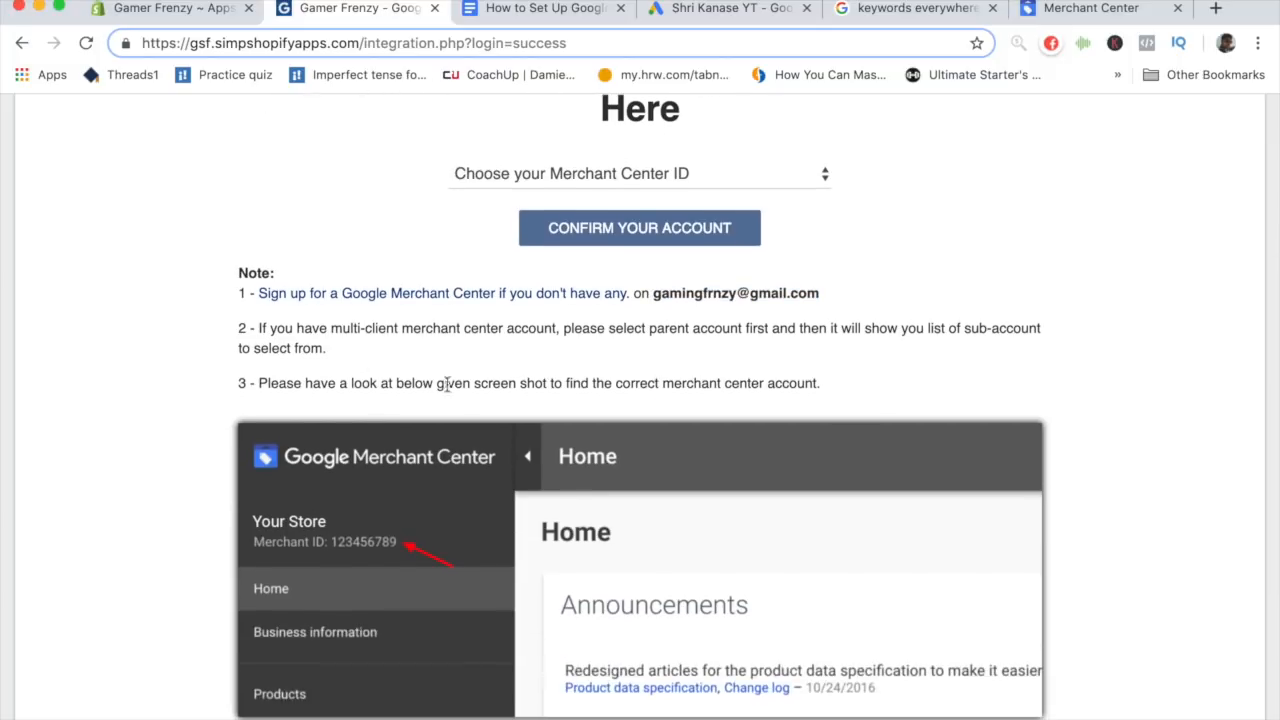
{"action": "scroll", "coordinate": [480, 430], "scroll_direction": "down", "scroll_amount": 2}
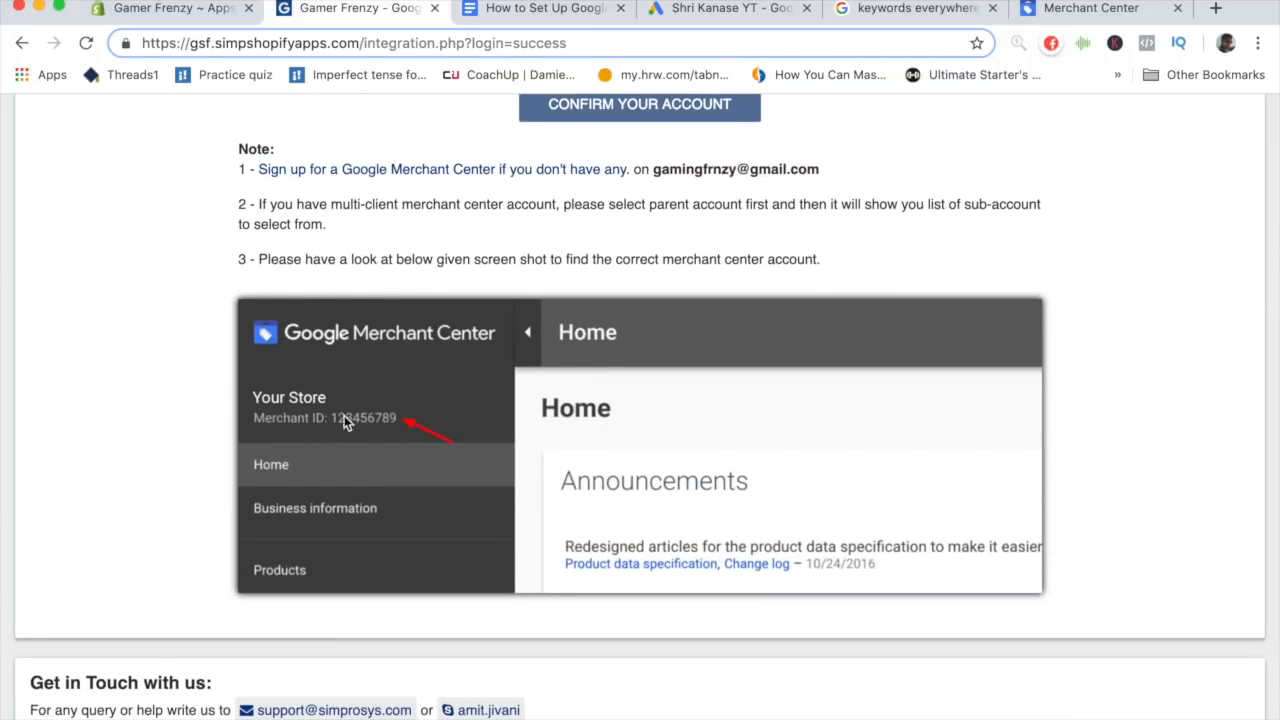
- Switch to Merchant Center and select the account's merchant ID shown under the store name
{"action": "left_click", "coordinate": [1058, 12]}
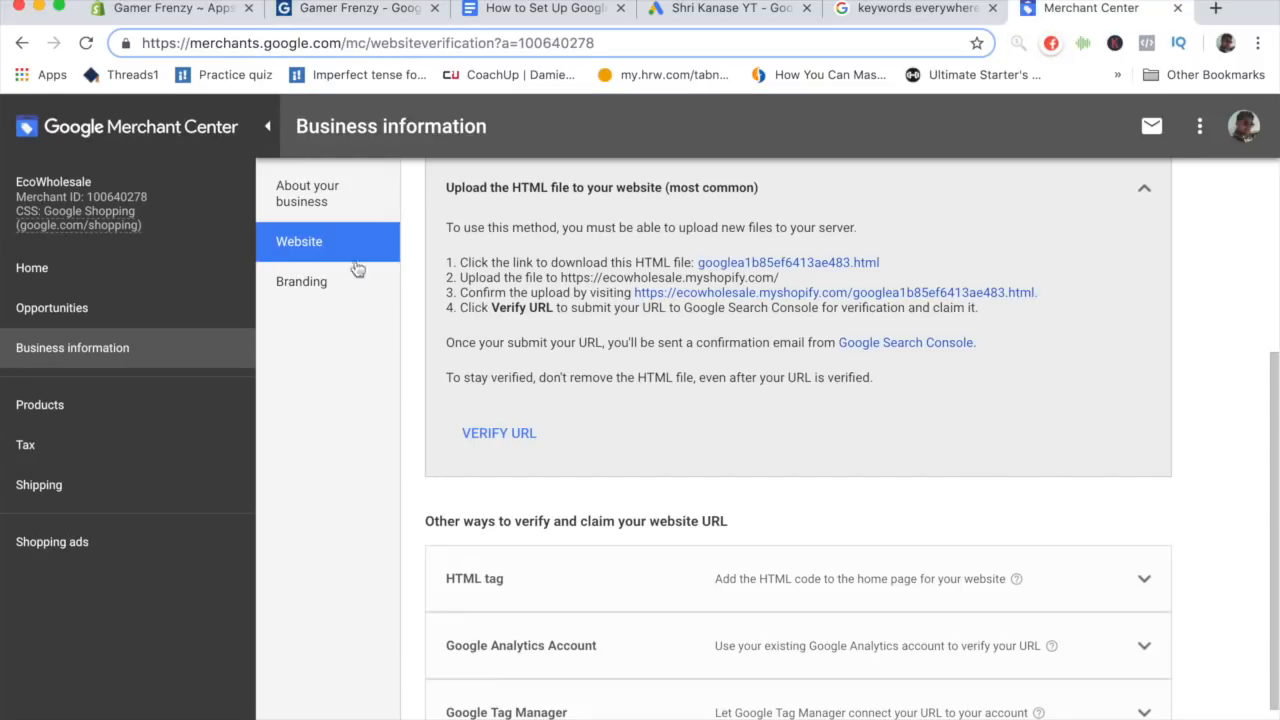
{"action": "left_click", "coordinate": [140, 227]}
{"action": "left_click_drag", "start_coordinate": [158, 199], "coordinate": [91, 209]}
{"action": "double_click", "coordinate": [92, 197]}
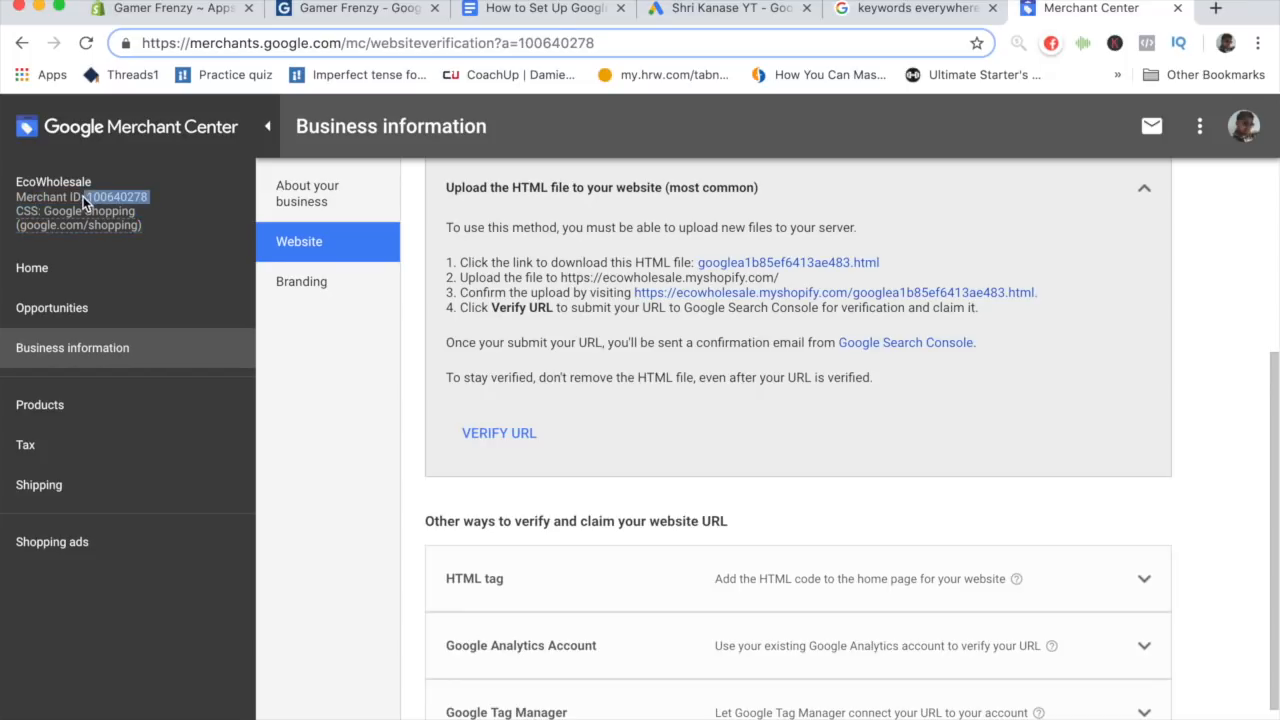
- Choose the store's Merchant Center ID in the app and confirm the account
{"action": "left_click", "coordinate": [358, 10]}
{"action": "scroll", "coordinate": [600, 343], "scroll_direction": "up", "scroll_amount": 5}
{"action": "scroll", "coordinate": [618, 495], "scroll_direction": "down", "scroll_amount": 3}
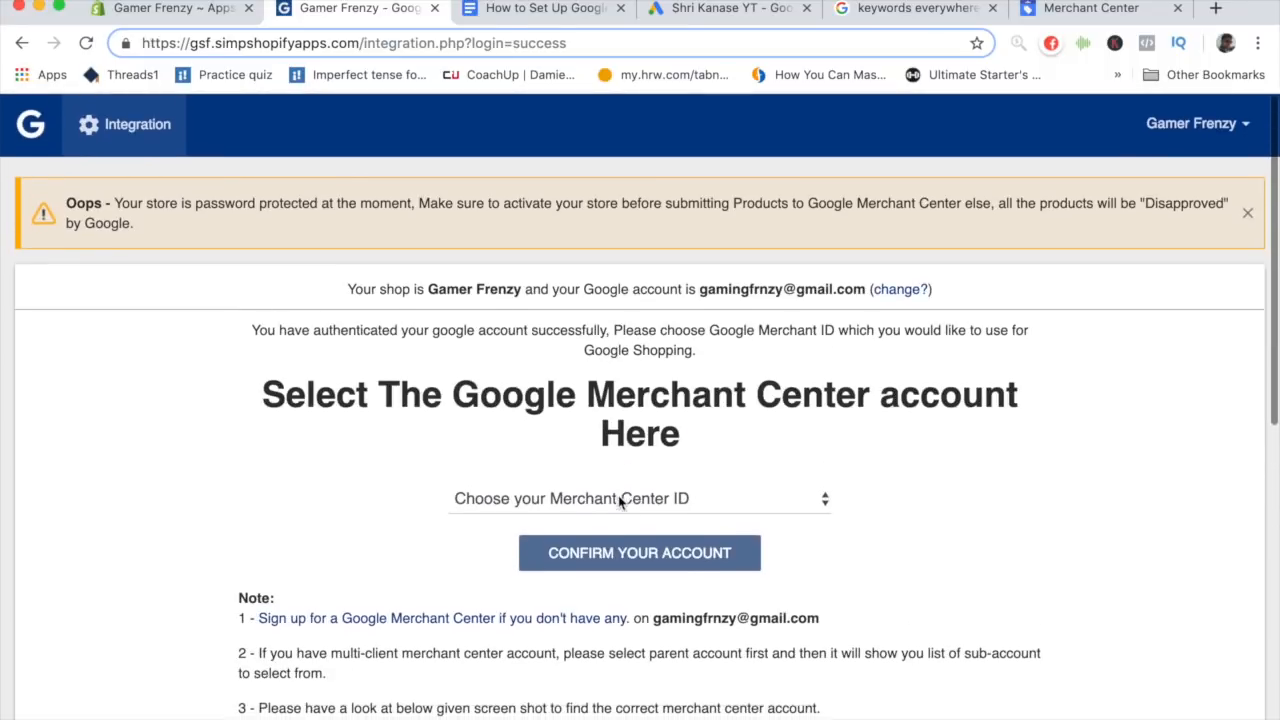
{"action": "left_click", "coordinate": [620, 420]}
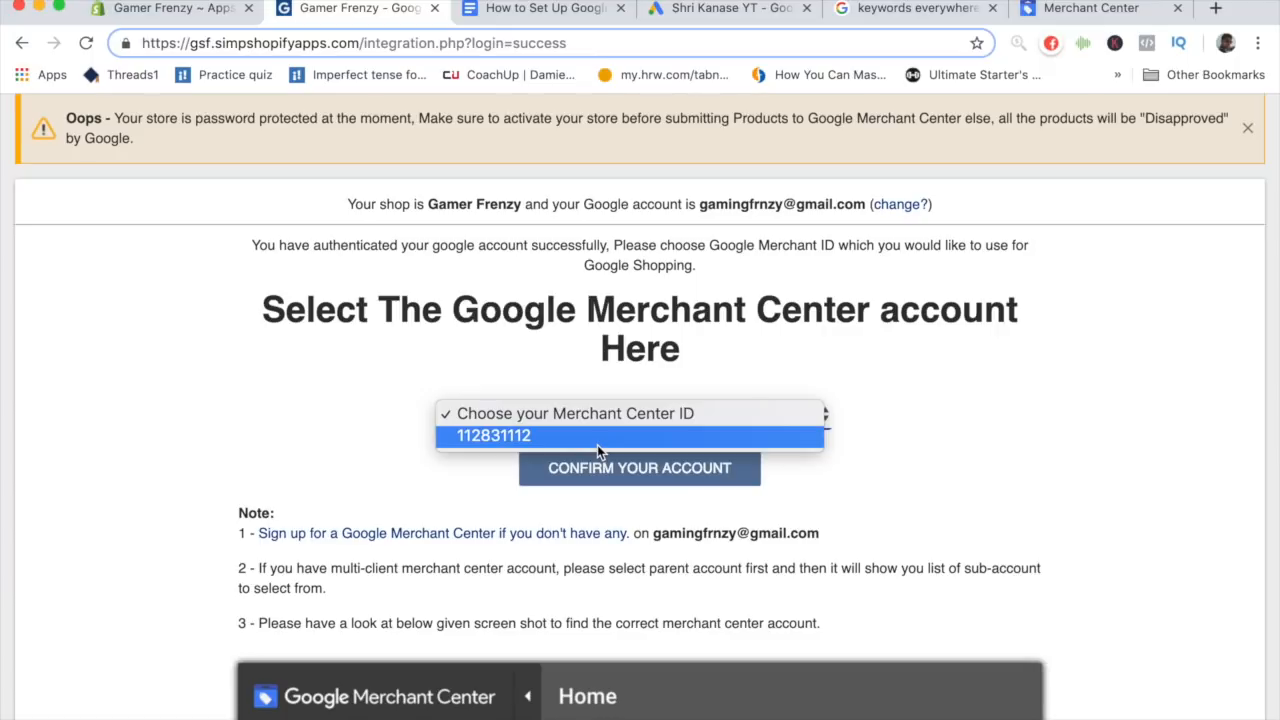
{"action": "left_click", "coordinate": [526, 412]}
{"action": "scroll", "coordinate": [526, 500], "scroll_direction": "down", "scroll_amount": 10}
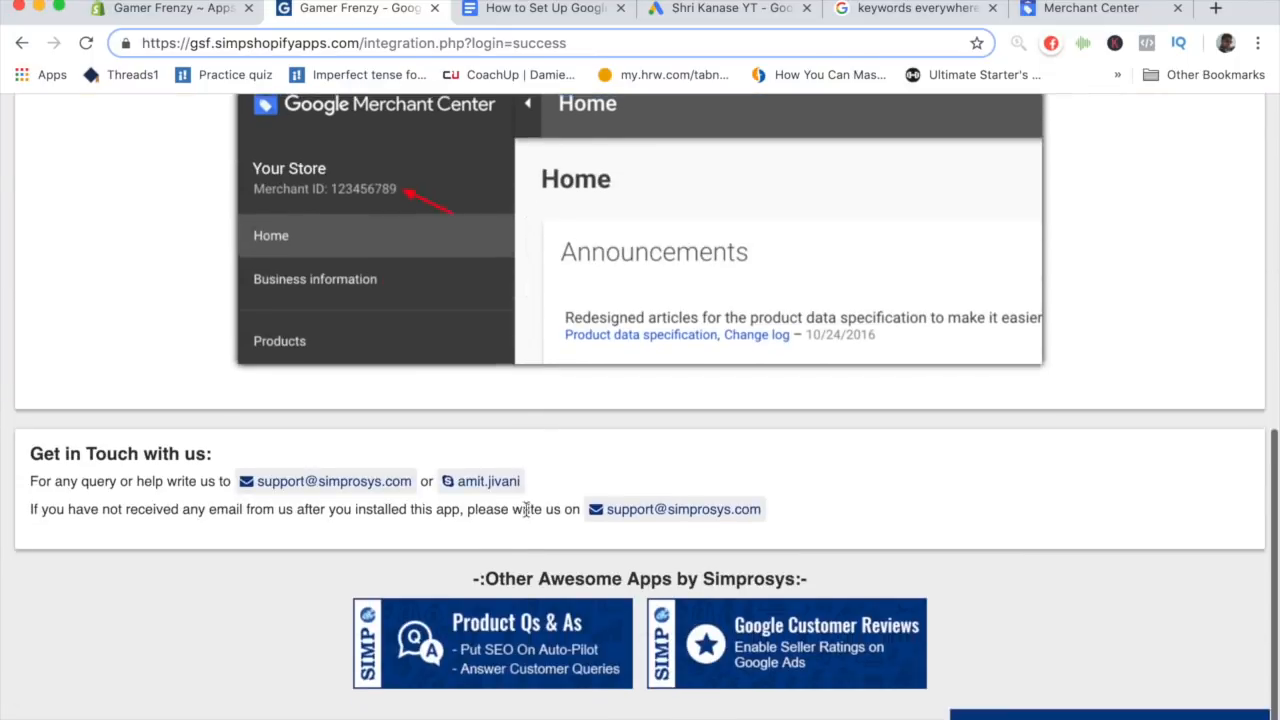
{"action": "scroll", "coordinate": [526, 509], "scroll_direction": "up", "scroll_amount": 8}
{"action": "left_click", "coordinate": [545, 210]}
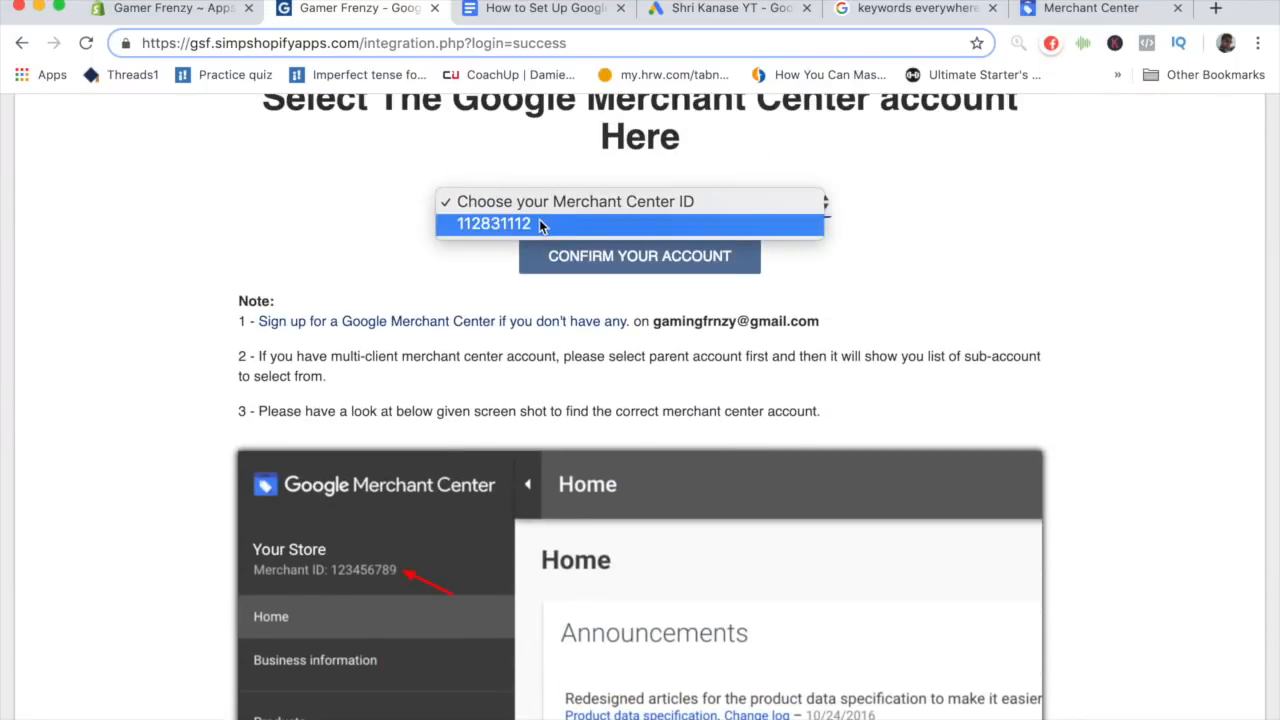
{"action": "left_click", "coordinate": [540, 226]}
{"action": "left_click", "coordinate": [596, 257]}
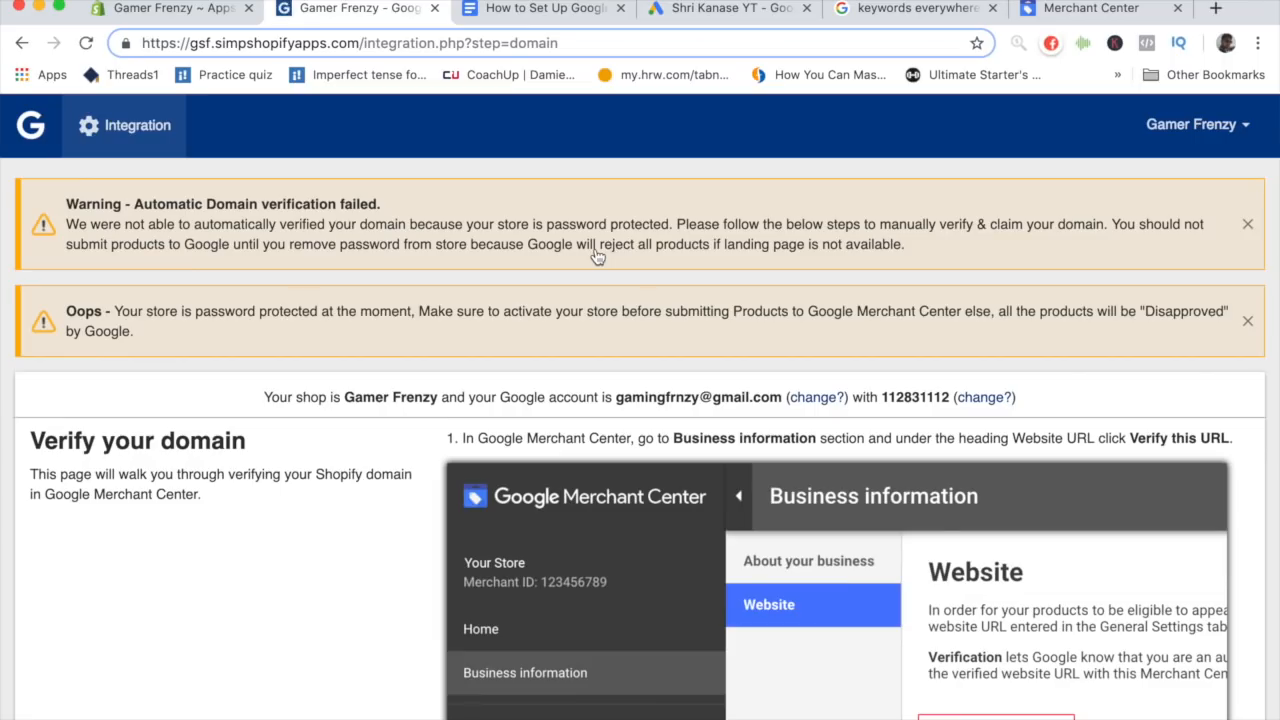
- Compare the app's domain verification instructions with the website verification page in Merchant Center
{"action": "scroll", "coordinate": [597, 255], "scroll_direction": "down", "scroll_amount": 5}
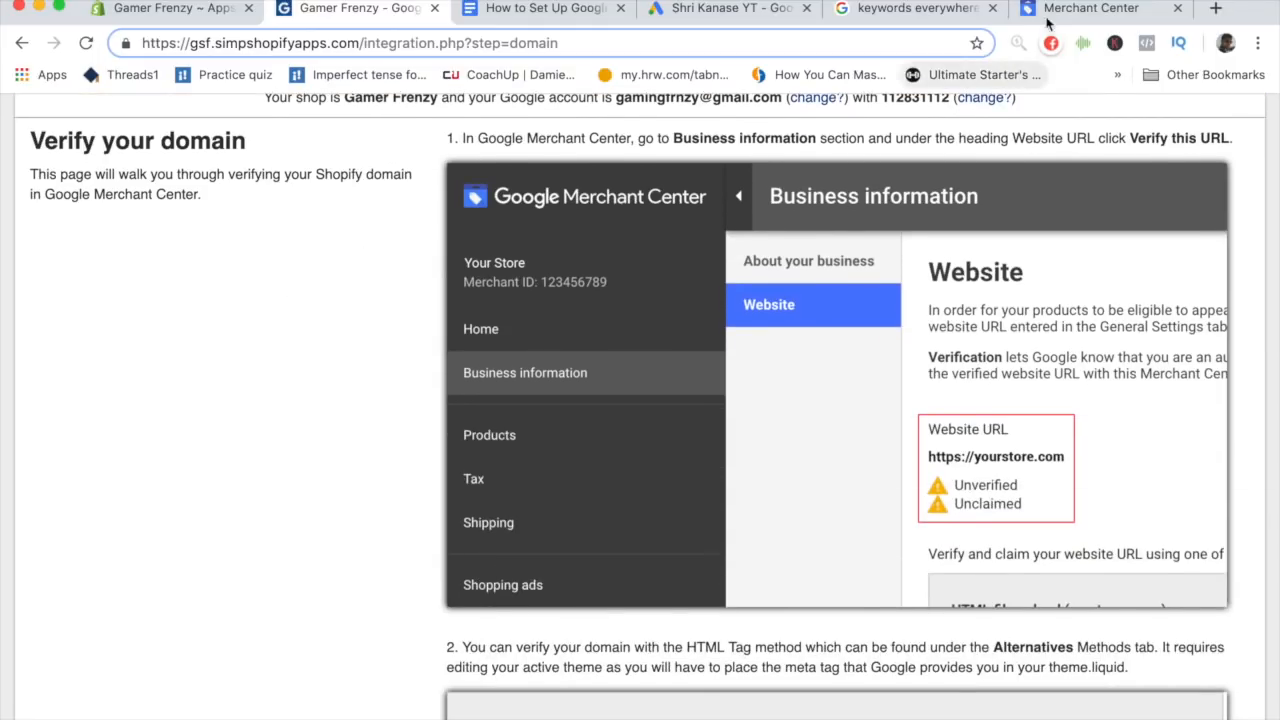
{"action": "left_click", "coordinate": [1090, 8]}
{"action": "scroll", "coordinate": [461, 337], "scroll_direction": "down", "scroll_amount": 1}
{"action": "scroll", "coordinate": [461, 337], "scroll_direction": "down", "scroll_amount": 1}
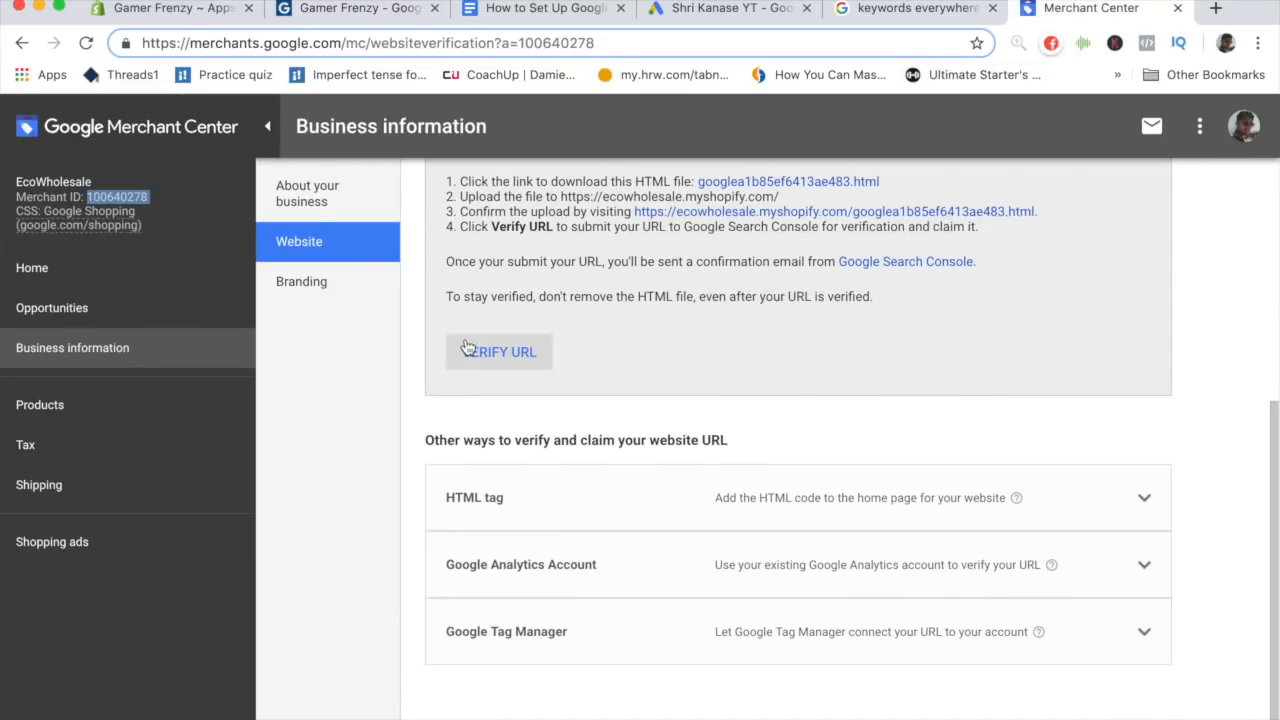
{"action": "scroll", "coordinate": [466, 337], "scroll_direction": "up", "scroll_amount": 1}
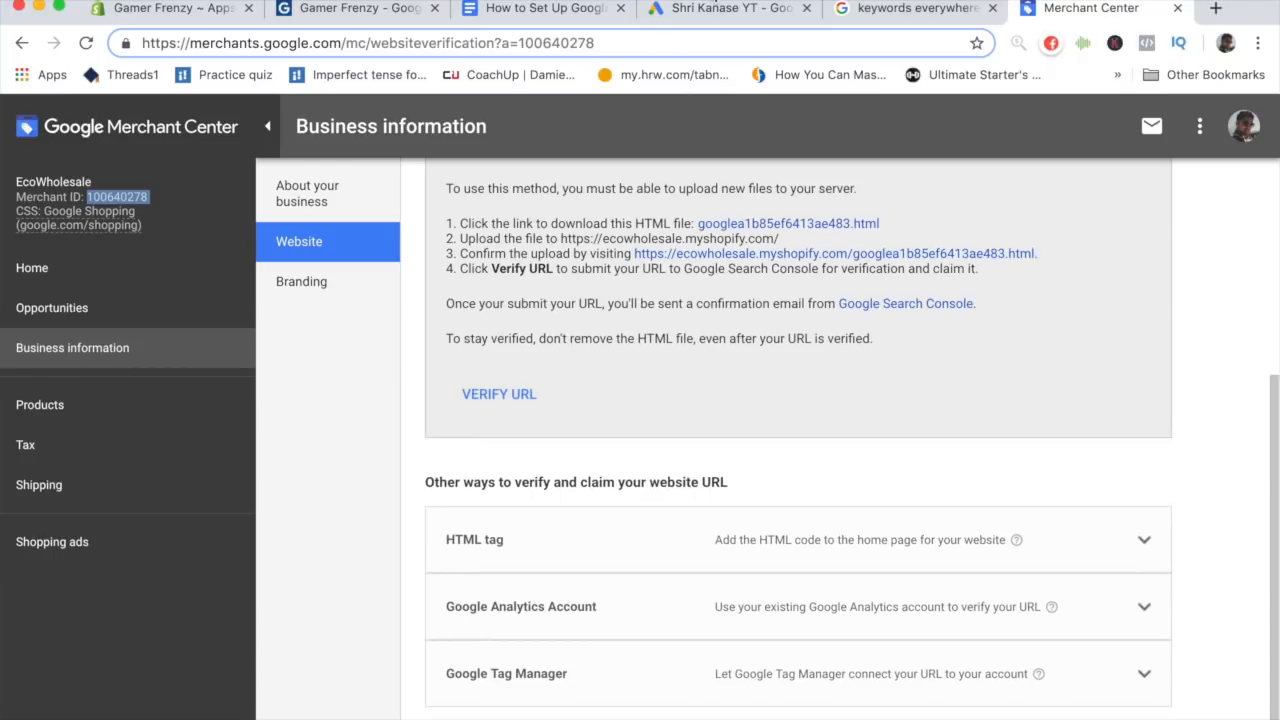
{"action": "left_click", "coordinate": [398, 10]}
{"action": "scroll", "coordinate": [539, 452], "scroll_direction": "up", "scroll_amount": 1}
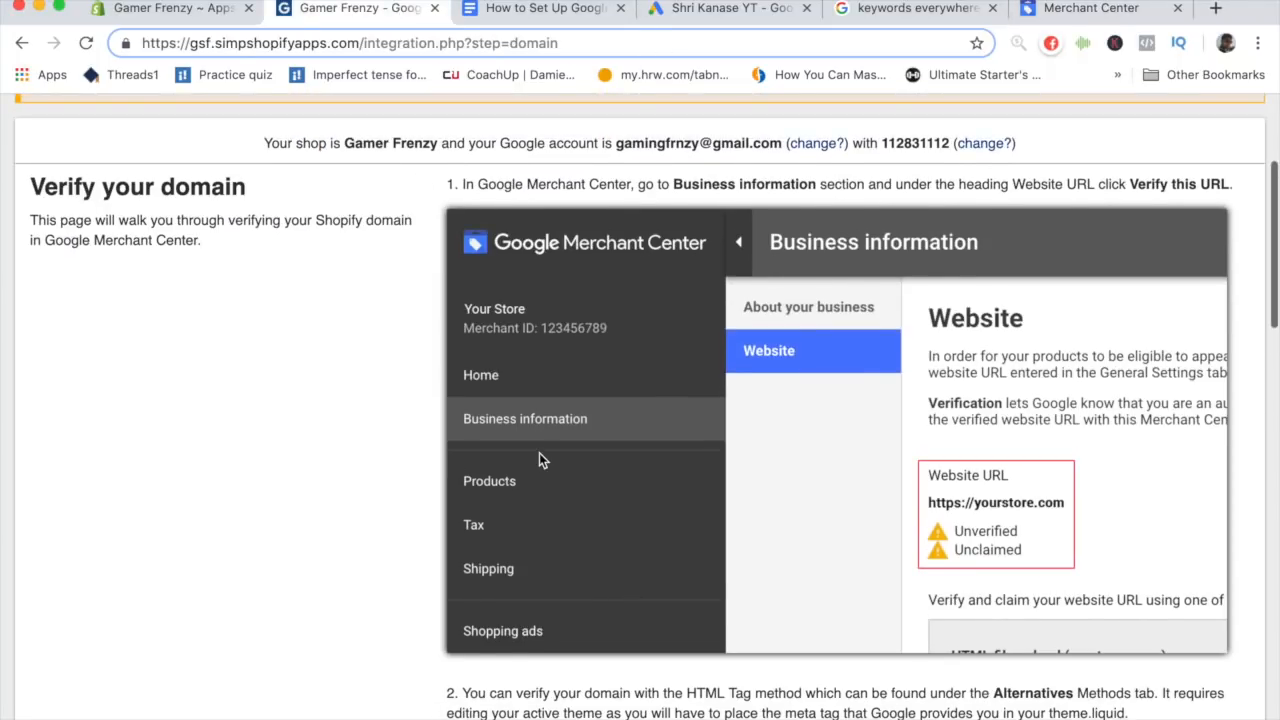
{"action": "scroll", "coordinate": [539, 452], "scroll_direction": "up", "scroll_amount": 2}
{"action": "scroll", "coordinate": [539, 453], "scroll_direction": "down", "scroll_amount": 15}
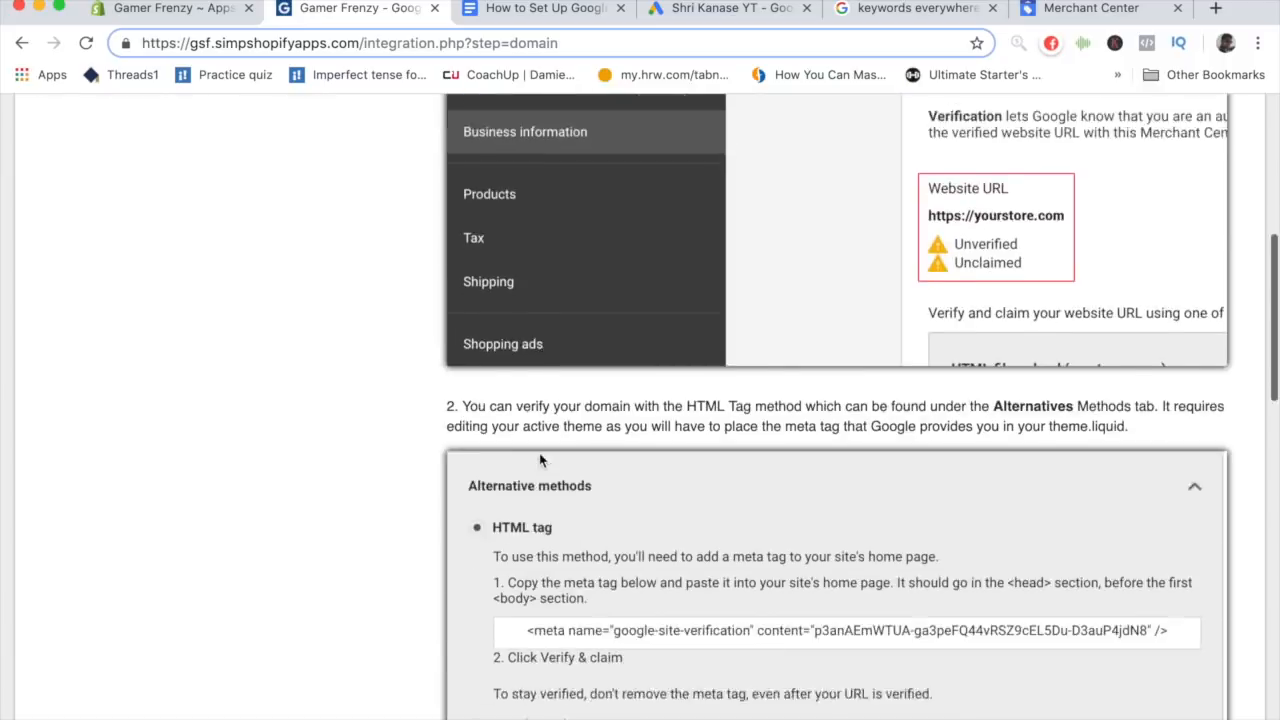
{"action": "scroll", "coordinate": [539, 453], "scroll_direction": "down", "scroll_amount": 4}
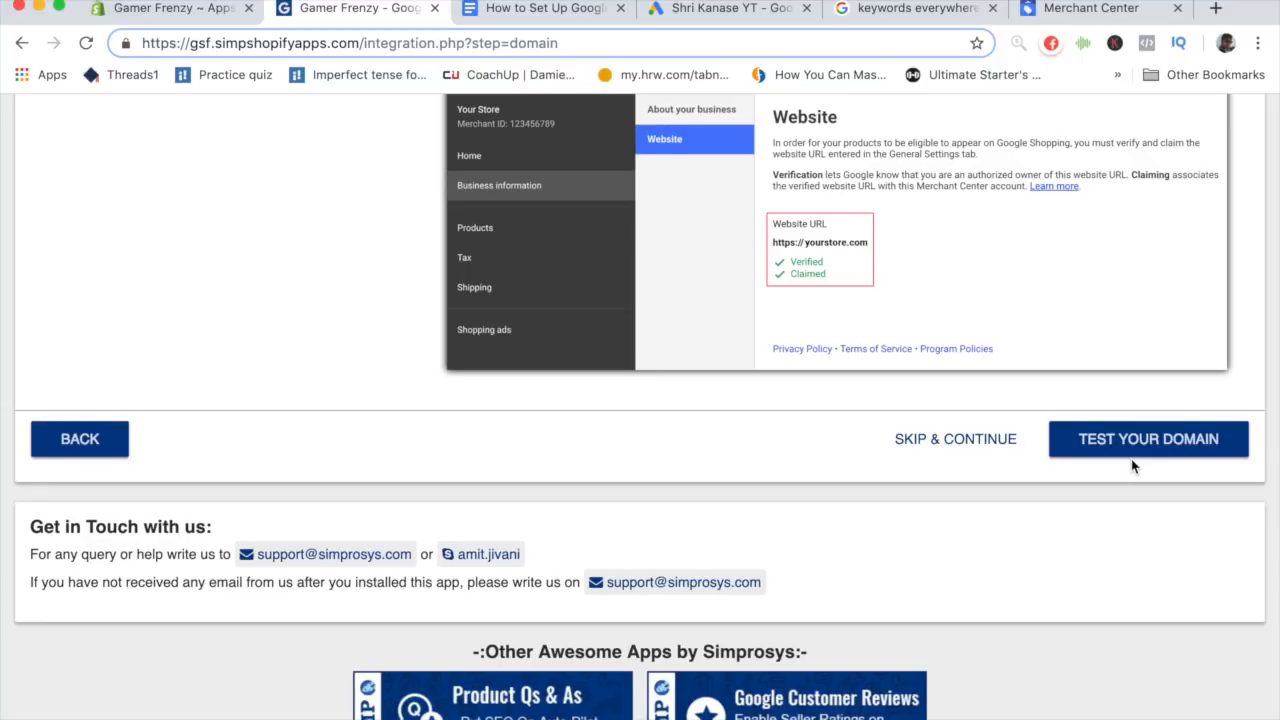
- Skip the domain verification step and continue to the next integration step
{"action": "scroll", "coordinate": [1132, 466], "scroll_direction": "up", "scroll_amount": 1}
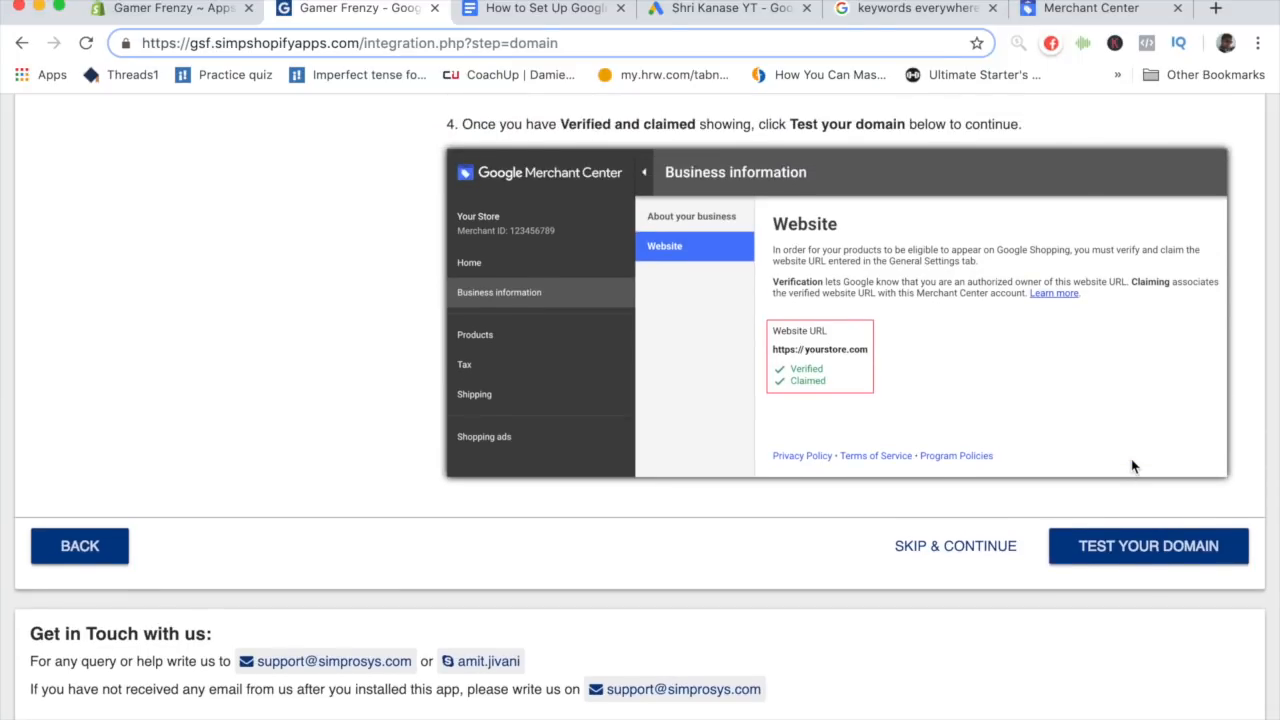
{"action": "scroll", "coordinate": [1132, 466], "scroll_direction": "up", "scroll_amount": 3}
{"action": "scroll", "coordinate": [1131, 383], "scroll_direction": "down", "scroll_amount": 1}
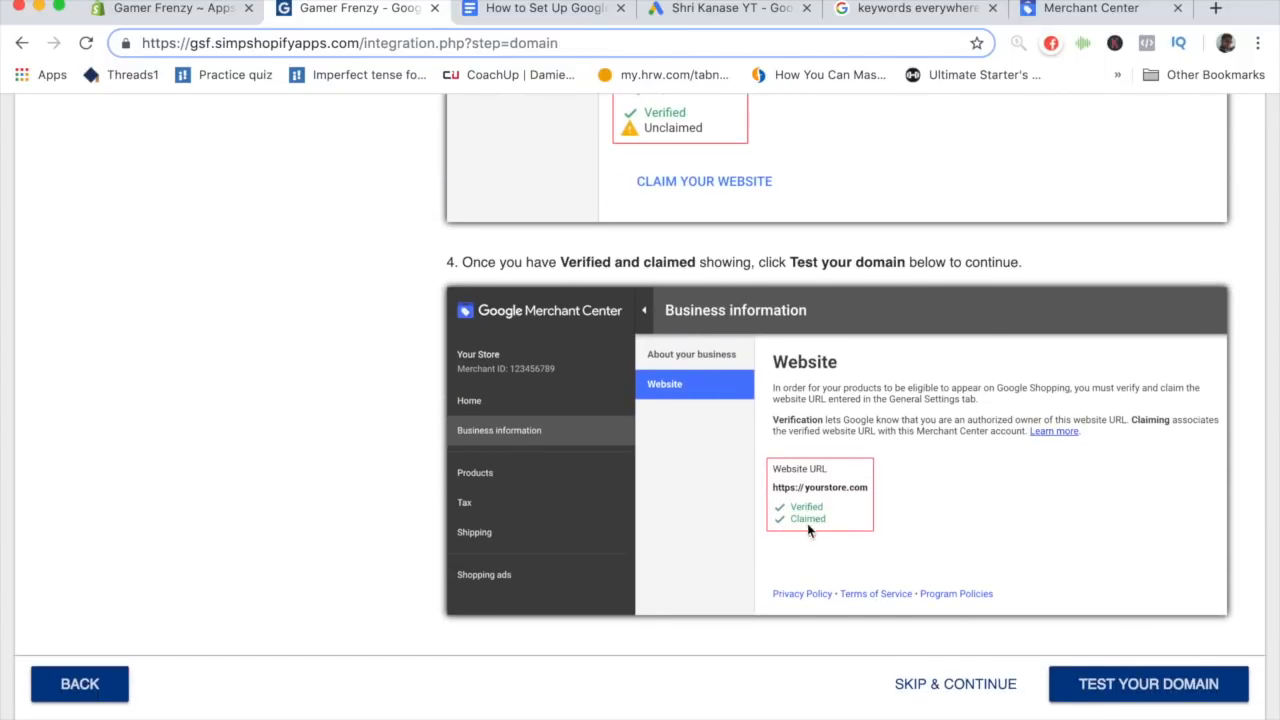
{"action": "scroll", "coordinate": [808, 493], "scroll_direction": "down", "scroll_amount": 1}
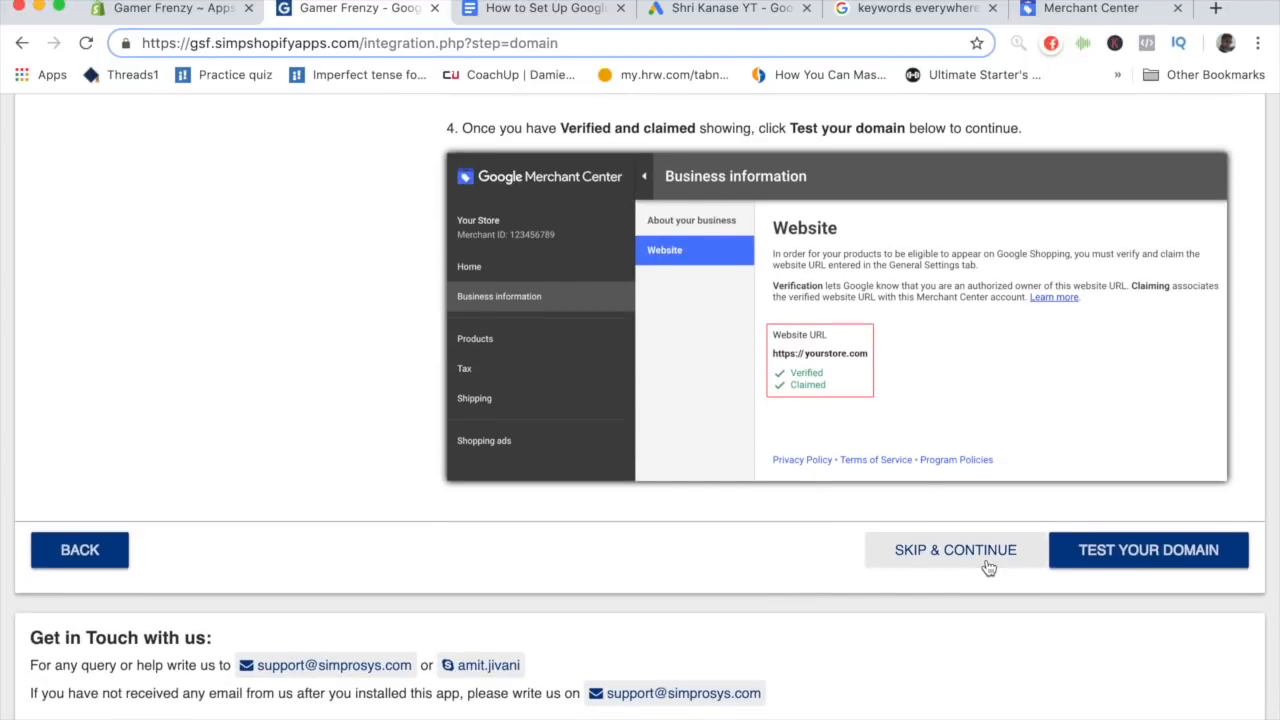
{"action": "left_click", "coordinate": [988, 567]}
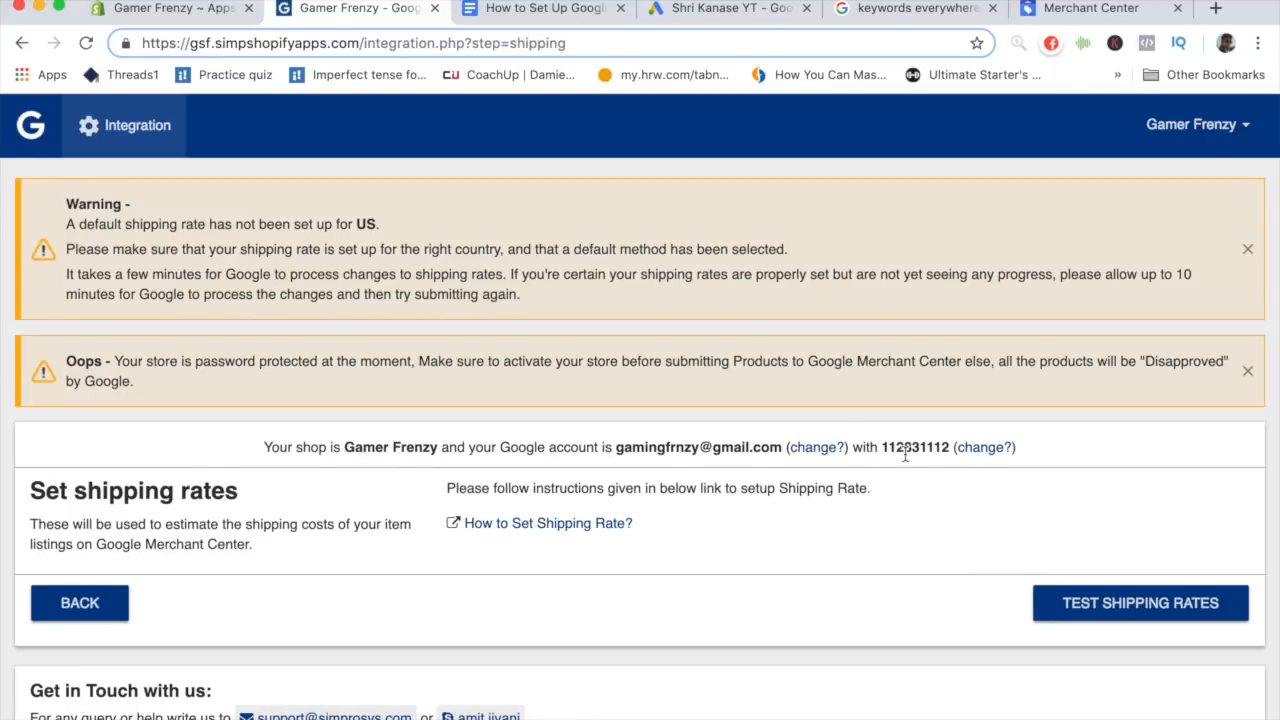
- Review the Set shipping rates step of the integration
{"action": "scroll", "coordinate": [906, 461], "scroll_direction": "down", "scroll_amount": 2}
{"action": "scroll", "coordinate": [906, 461], "scroll_direction": "up", "scroll_amount": 2}
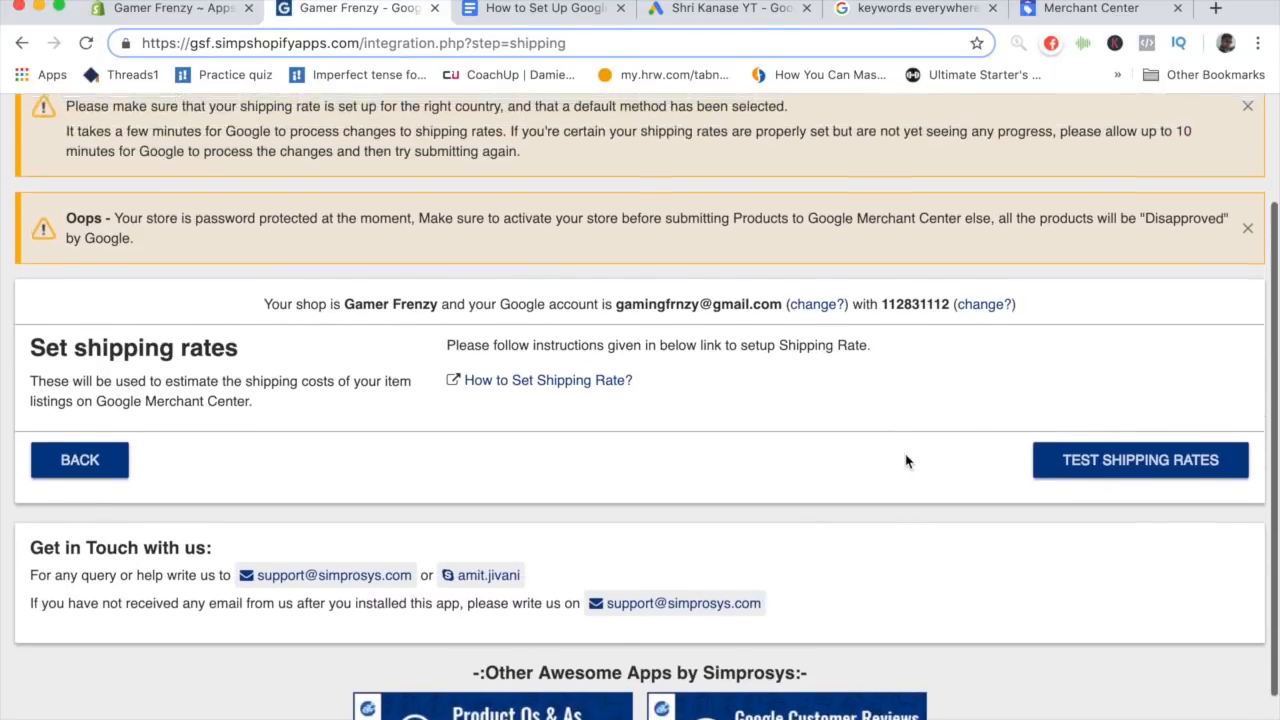
{"action": "scroll", "coordinate": [906, 461], "scroll_direction": "down", "scroll_amount": 2}
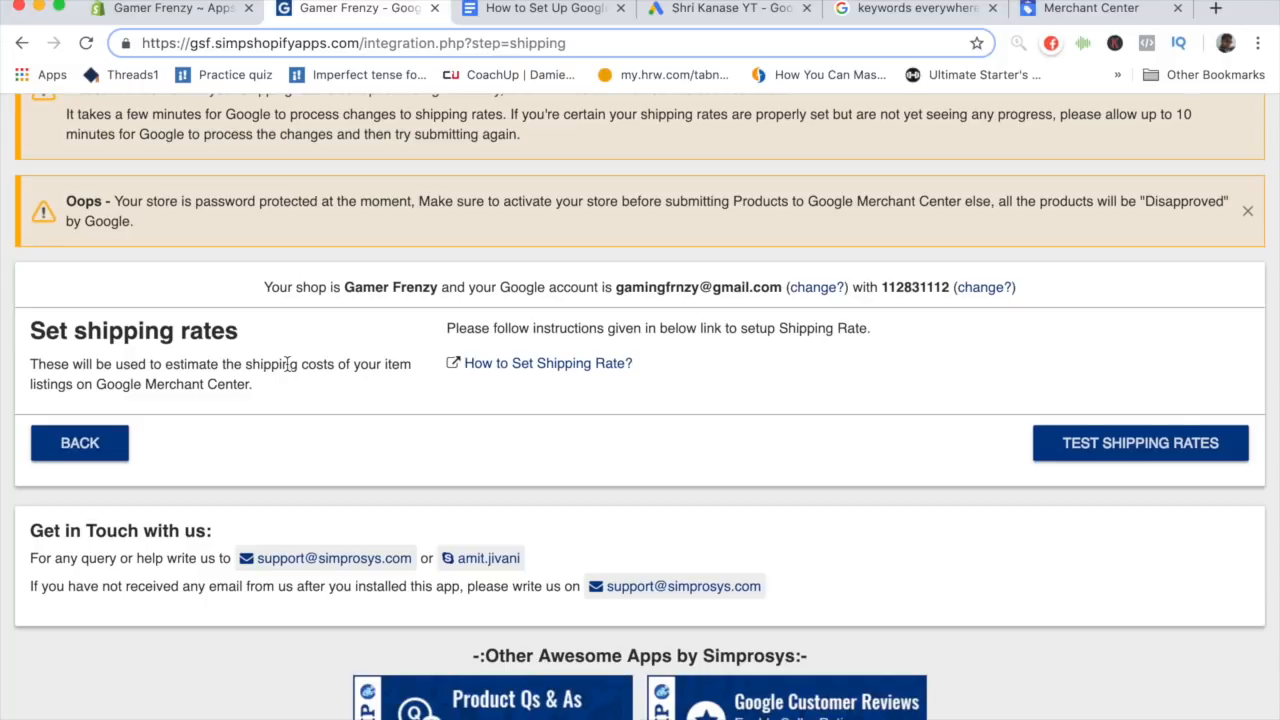
{"action": "left_click", "coordinate": [1108, 448]}
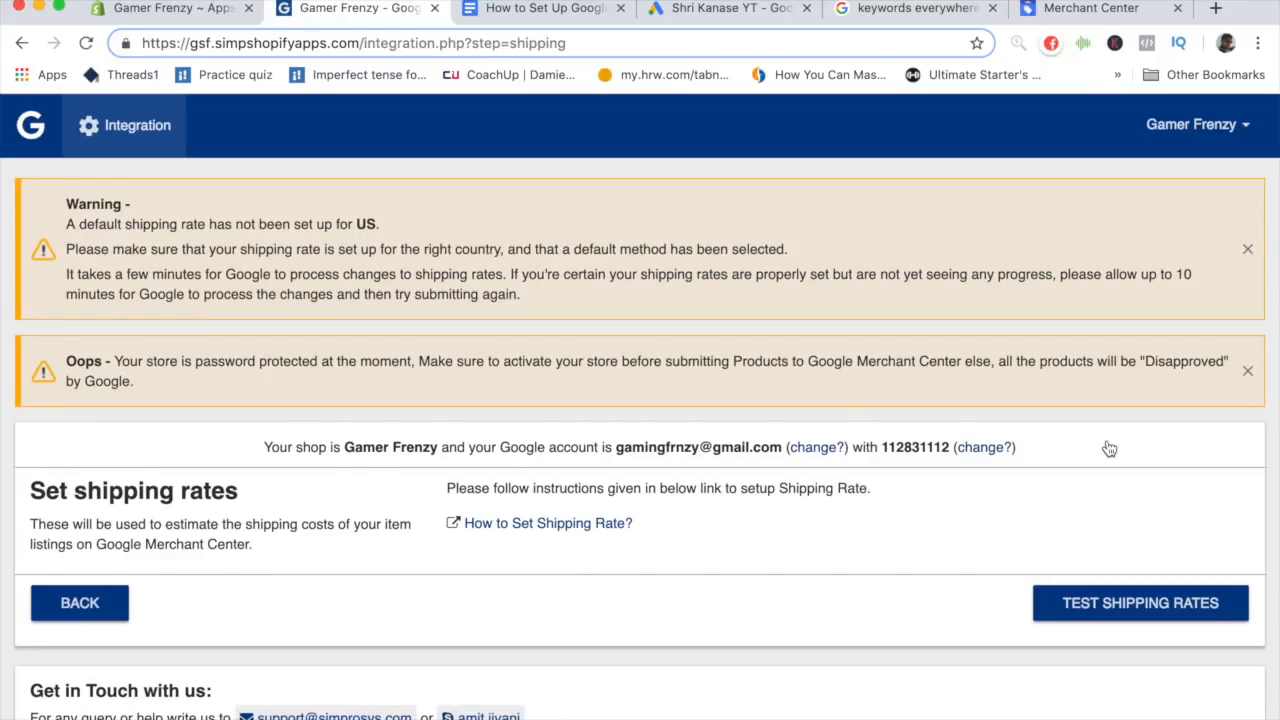
{"action": "scroll", "coordinate": [1108, 448], "scroll_direction": "down", "scroll_amount": 3}
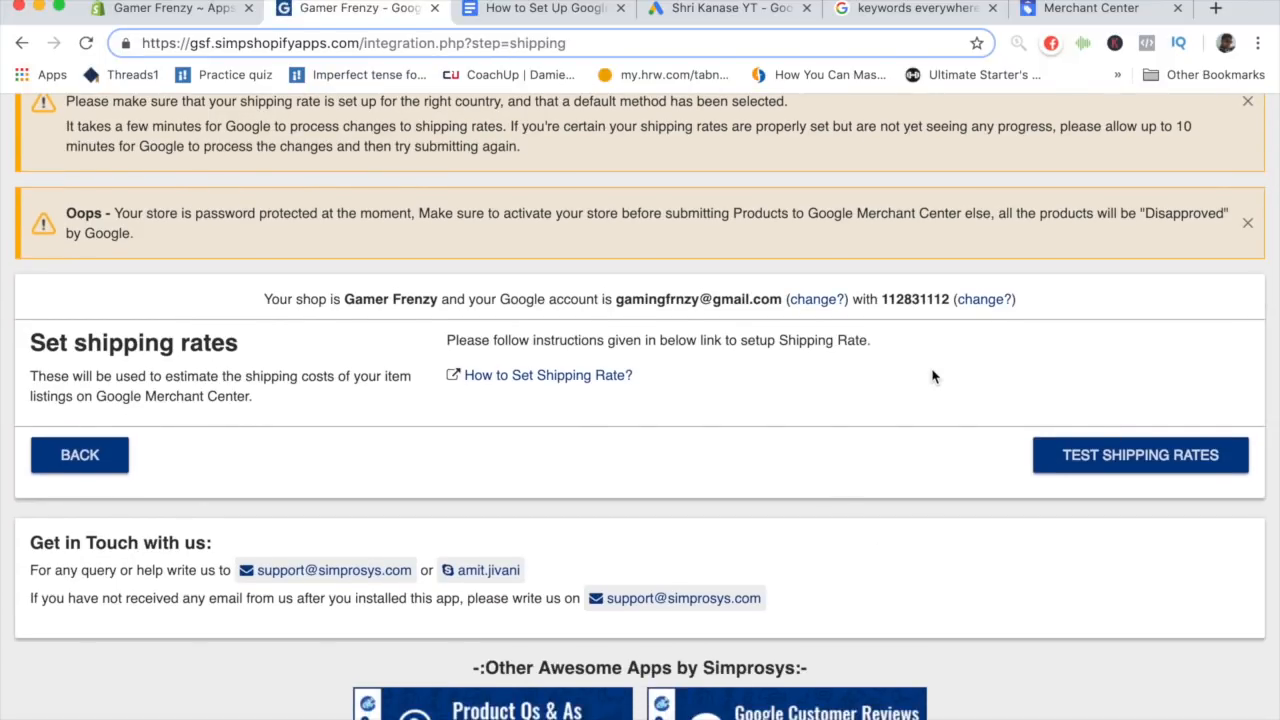
{"action": "scroll", "coordinate": [932, 376], "scroll_direction": "up", "scroll_amount": 3}
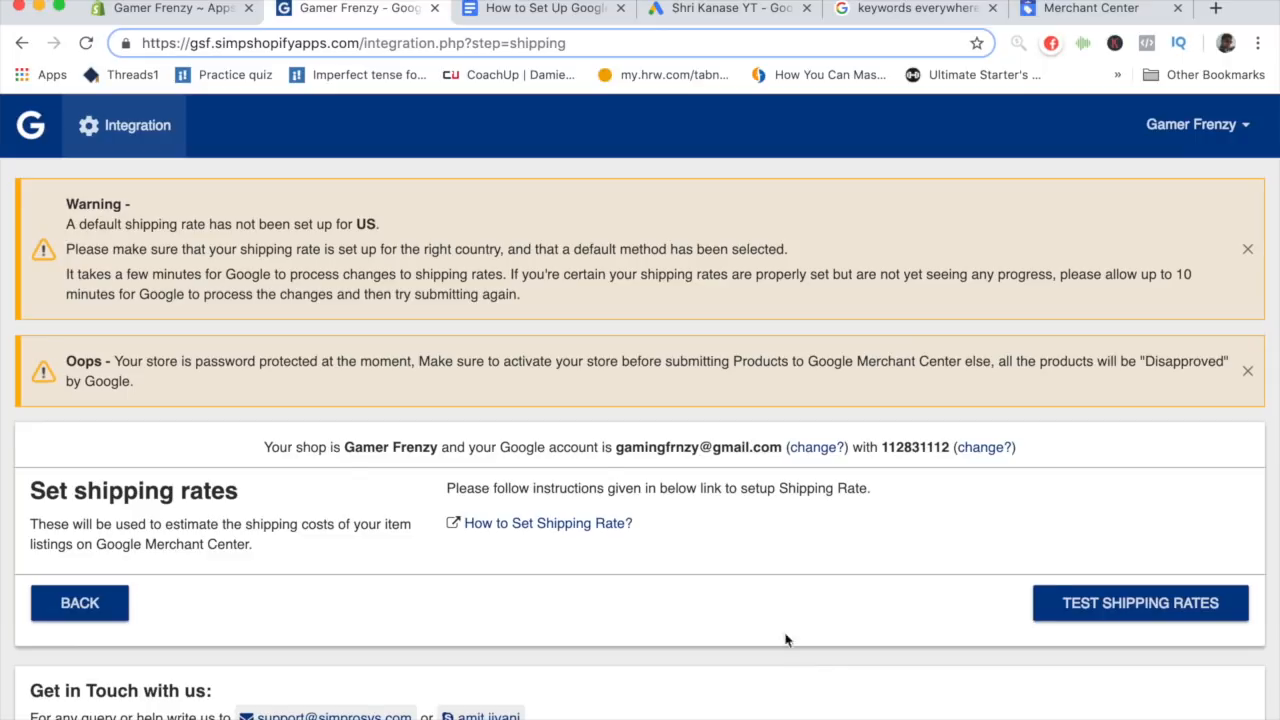
- Review the conversion tracking code template in the setup guide document and compare it with the Google Ads account
{"action": "left_click", "coordinate": [550, 9]}
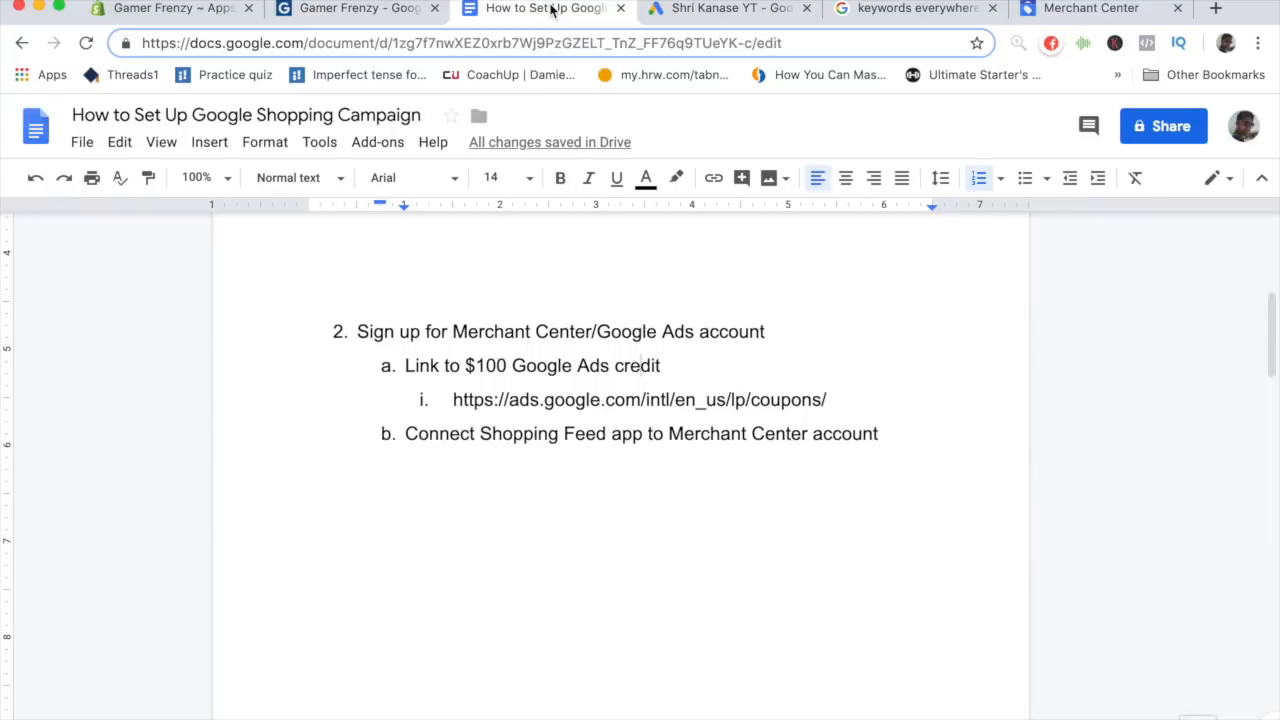
{"action": "scroll", "coordinate": [612, 294], "scroll_direction": "down", "scroll_amount": 8}
{"action": "scroll", "coordinate": [612, 294], "scroll_direction": "down", "scroll_amount": 2}
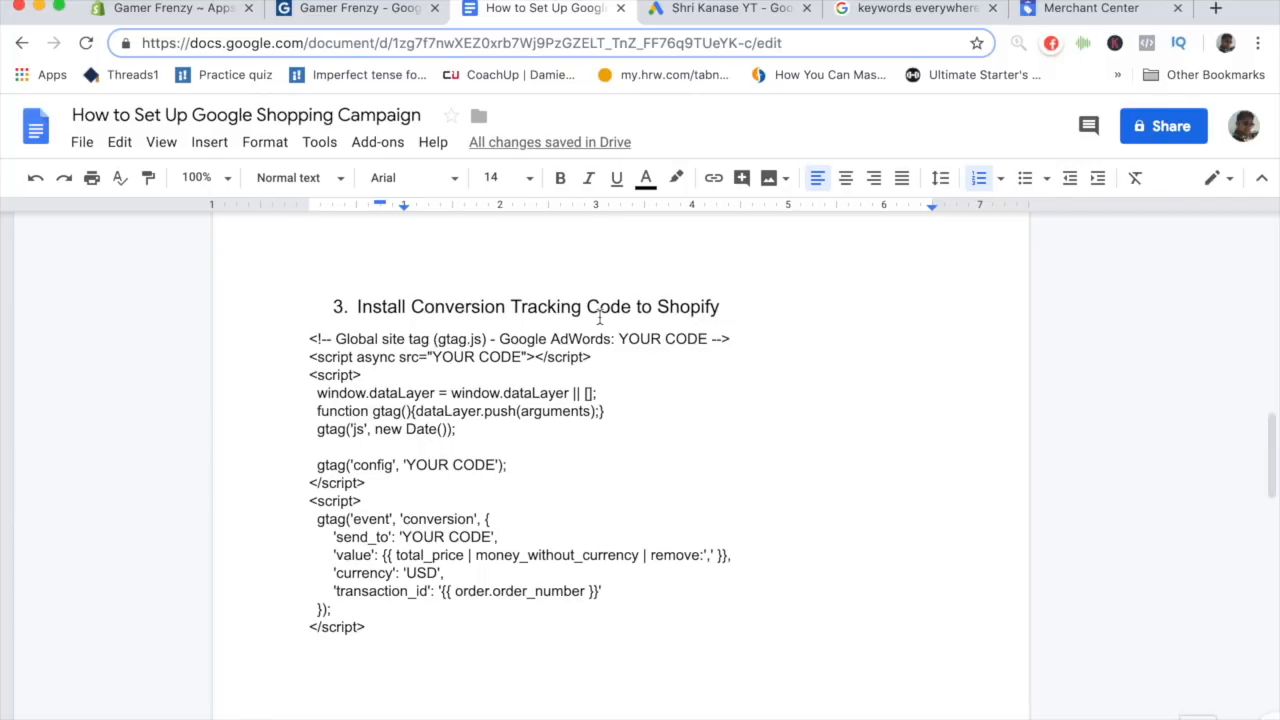
{"action": "scroll", "coordinate": [600, 318], "scroll_direction": "down", "scroll_amount": 1}
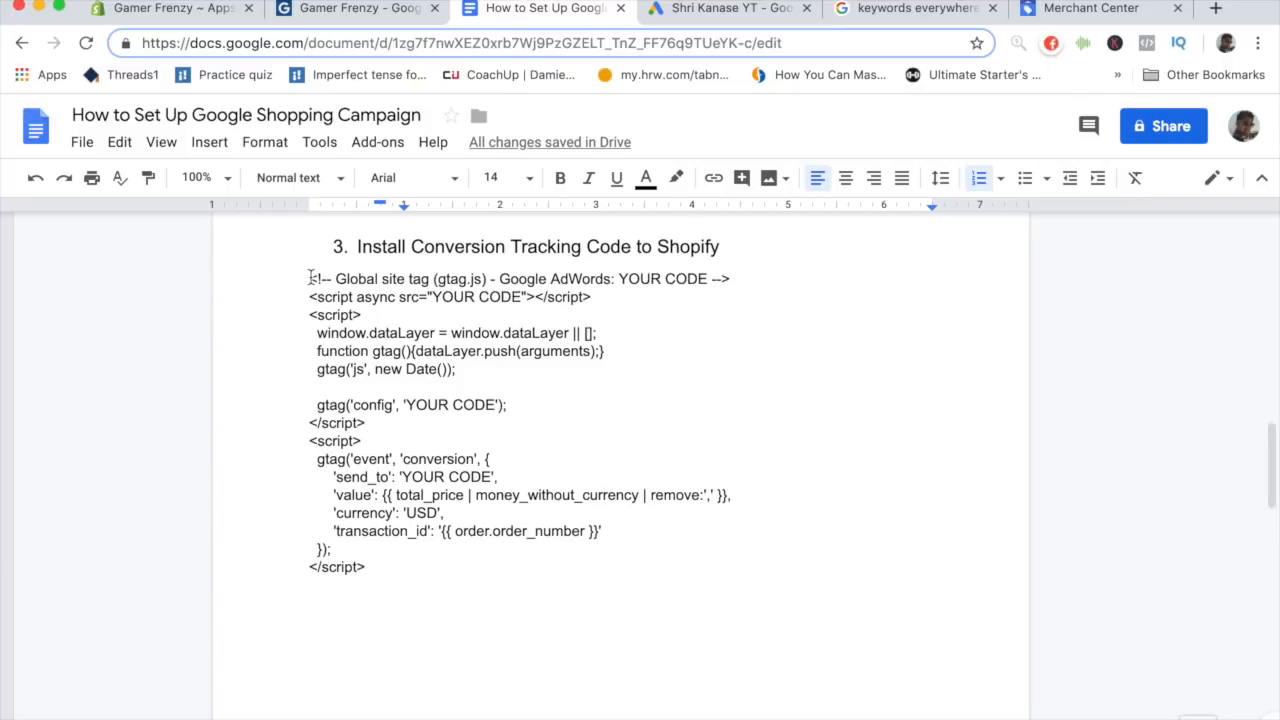
{"action": "left_click", "coordinate": [307, 278]}
{"action": "left_click_drag", "start_coordinate": [307, 278], "coordinate": [449, 563]}
{"action": "left_click", "coordinate": [449, 563]}
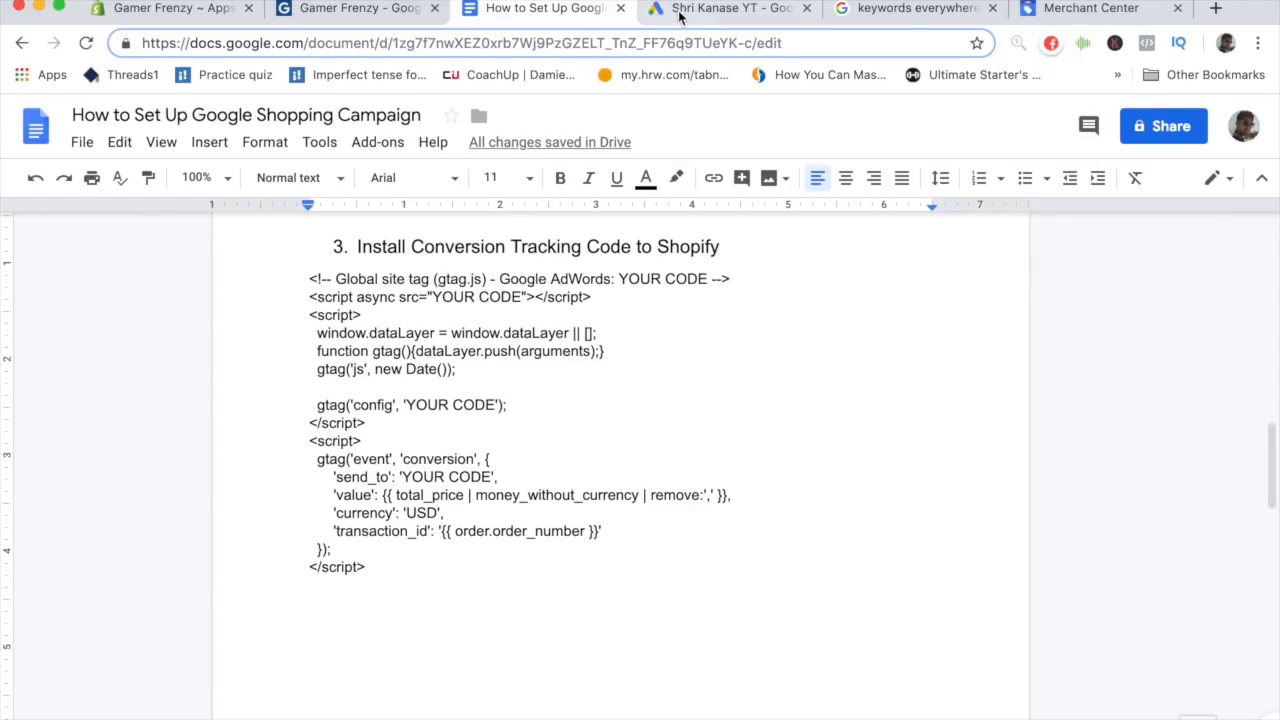
{"action": "left_click", "coordinate": [680, 12]}
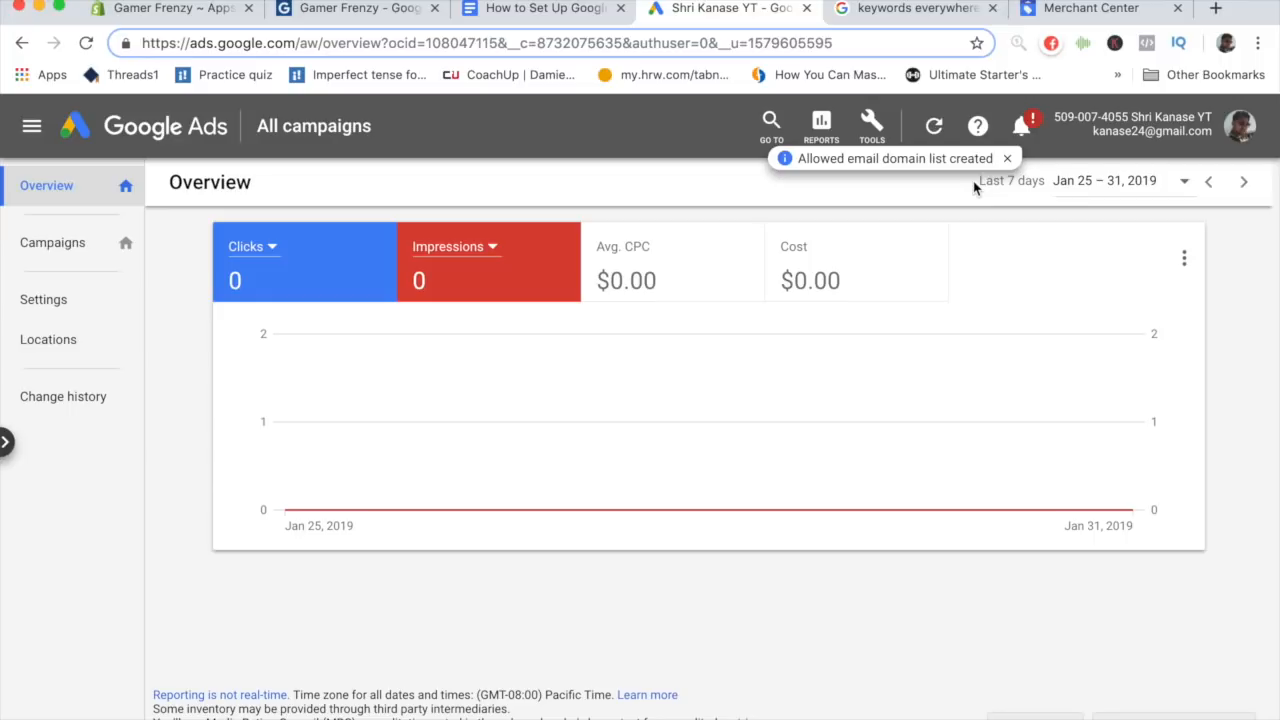
{"action": "left_click", "coordinate": [561, 14]}
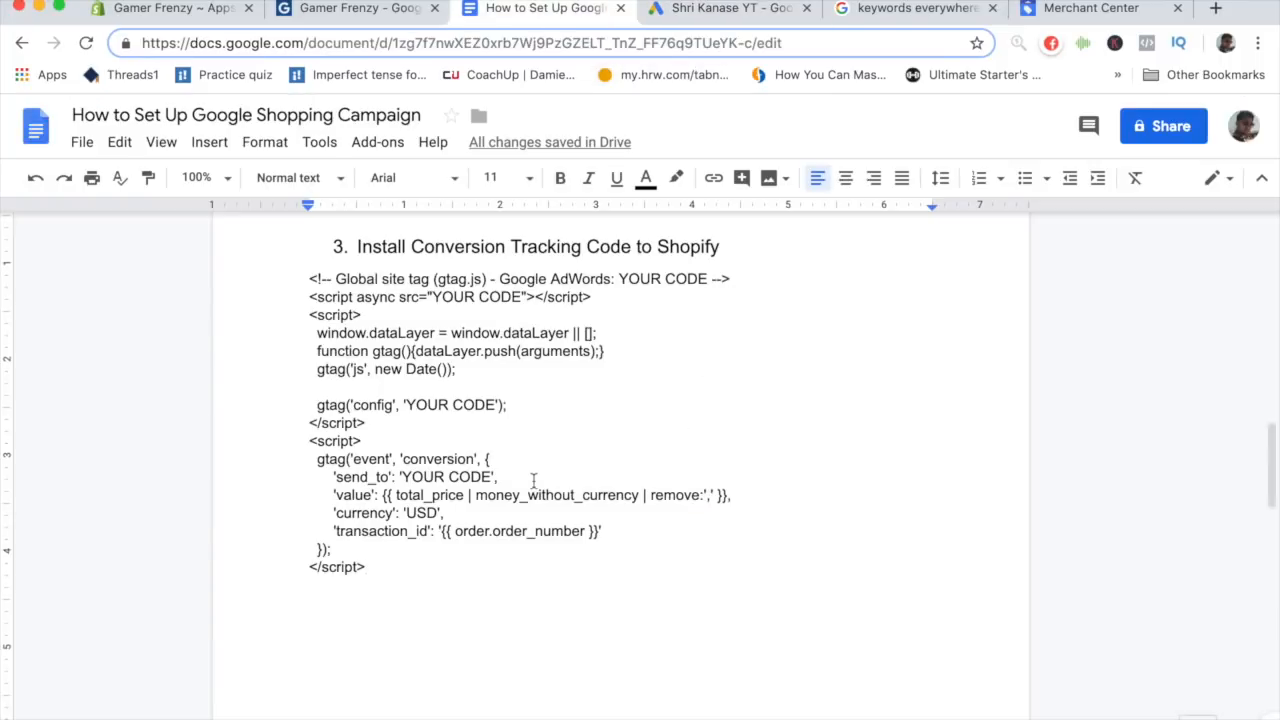
{"action": "left_click", "coordinate": [702, 8]}
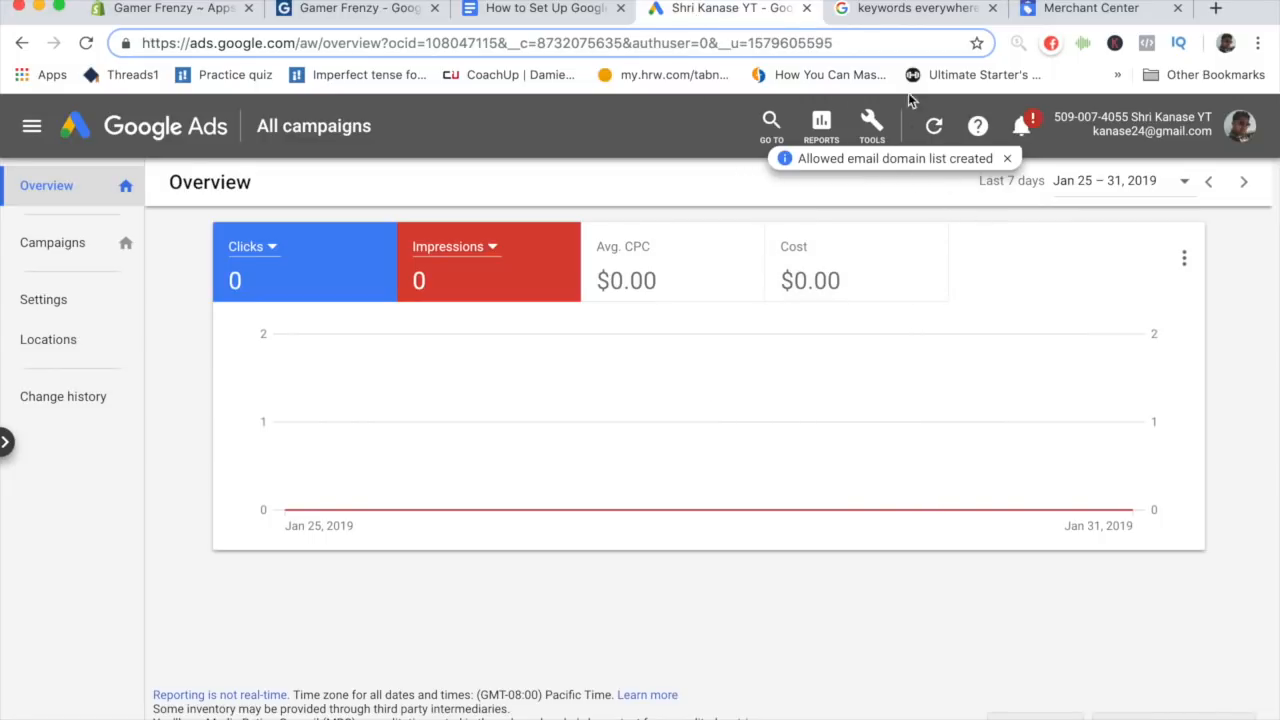
- Start a new website conversion action in Google Ads and choose the Purchase category
{"action": "left_click", "coordinate": [884, 146]}
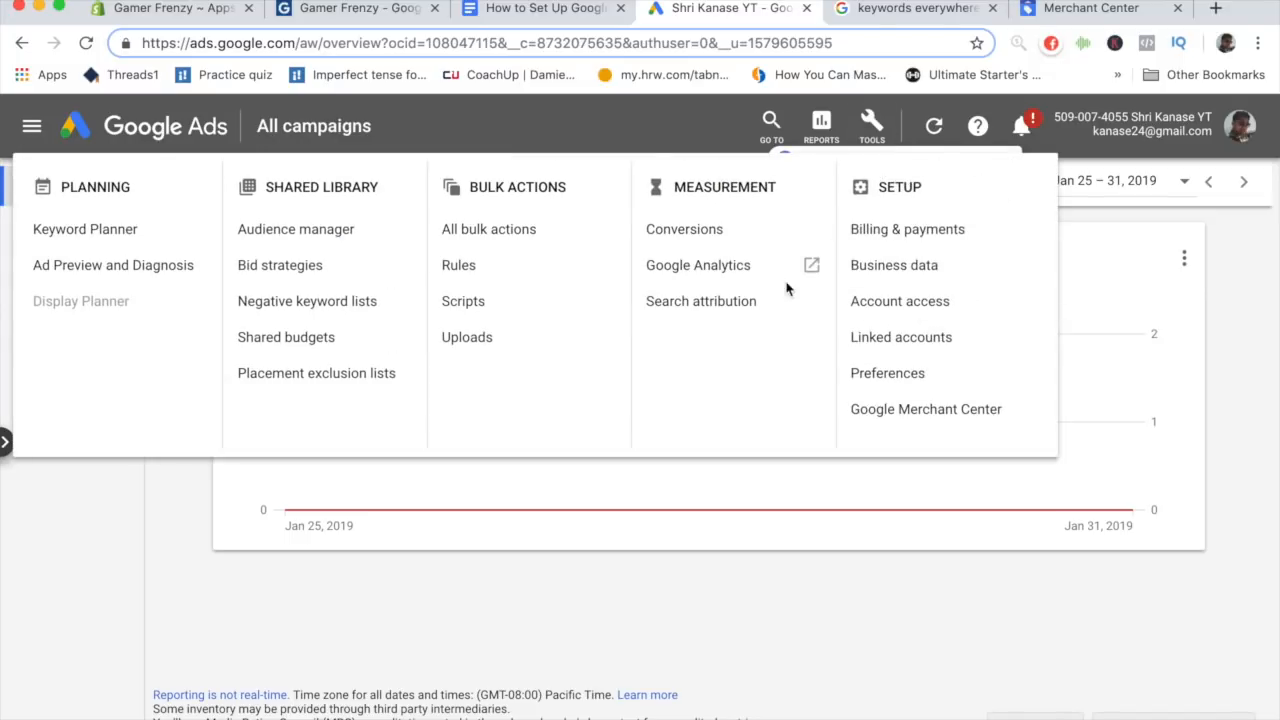
{"action": "left_click", "coordinate": [705, 245]}
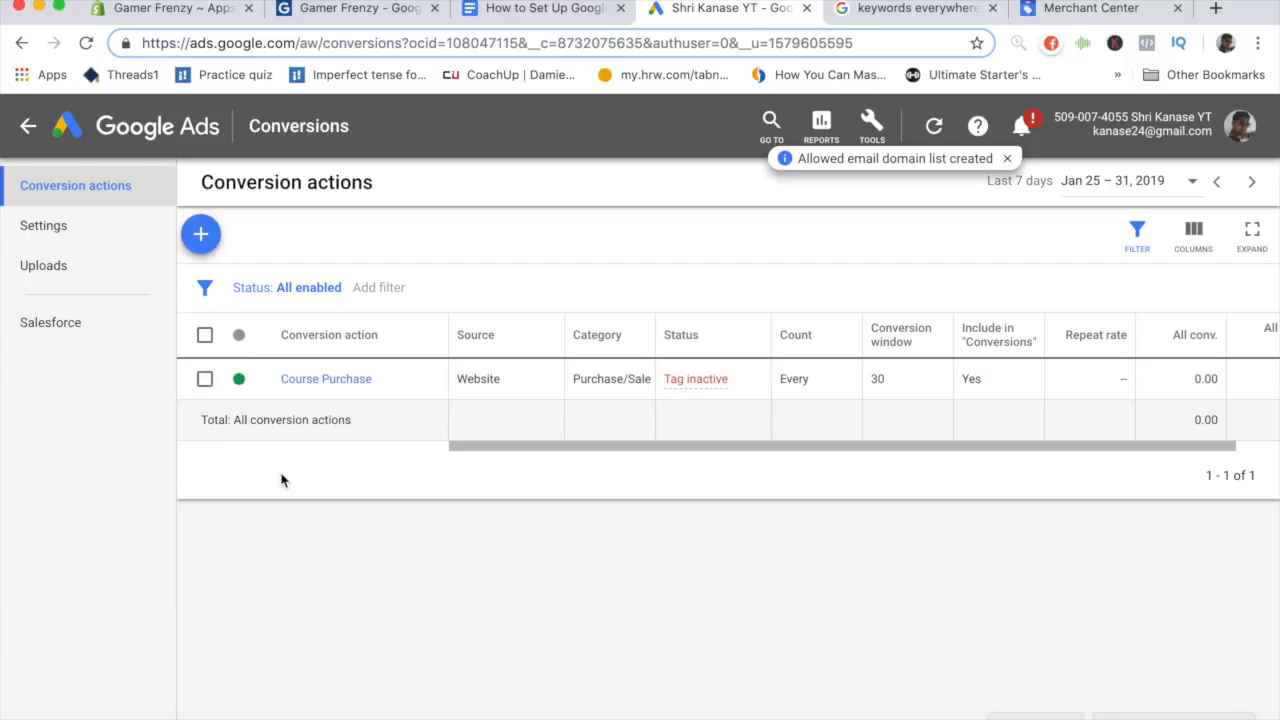
{"action": "left_click", "coordinate": [206, 246]}
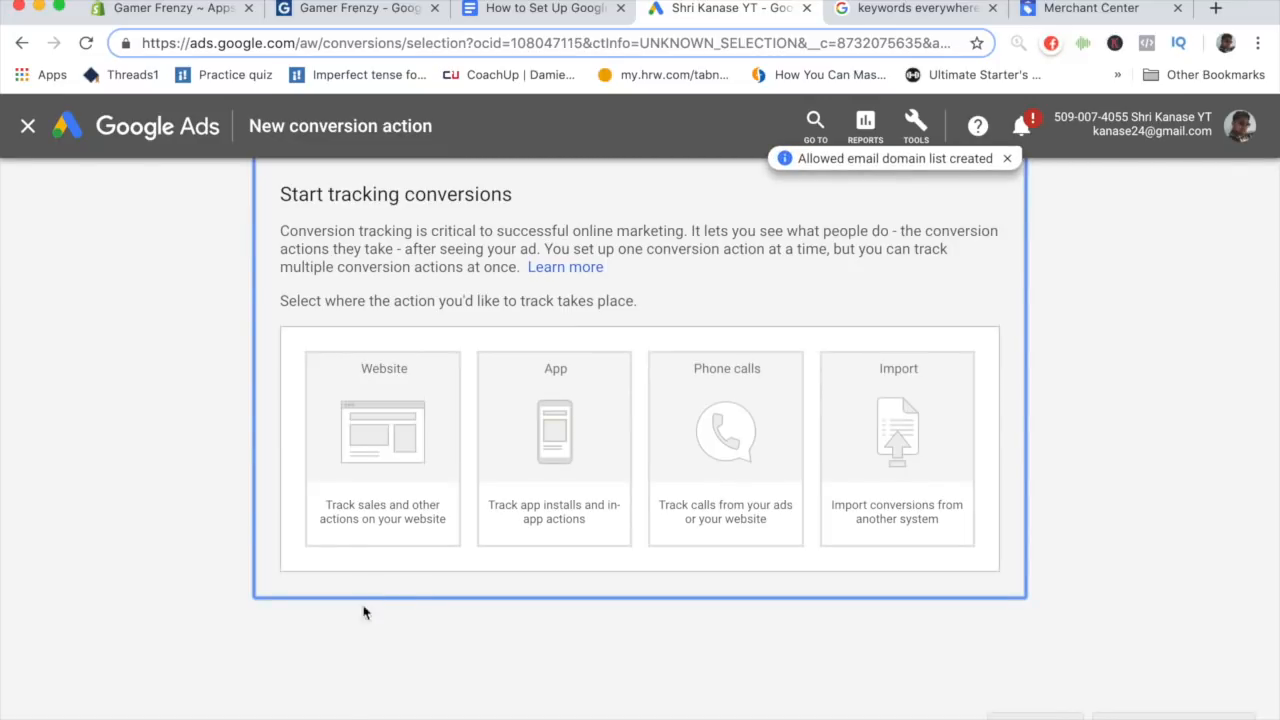
{"action": "left_click", "coordinate": [392, 528]}
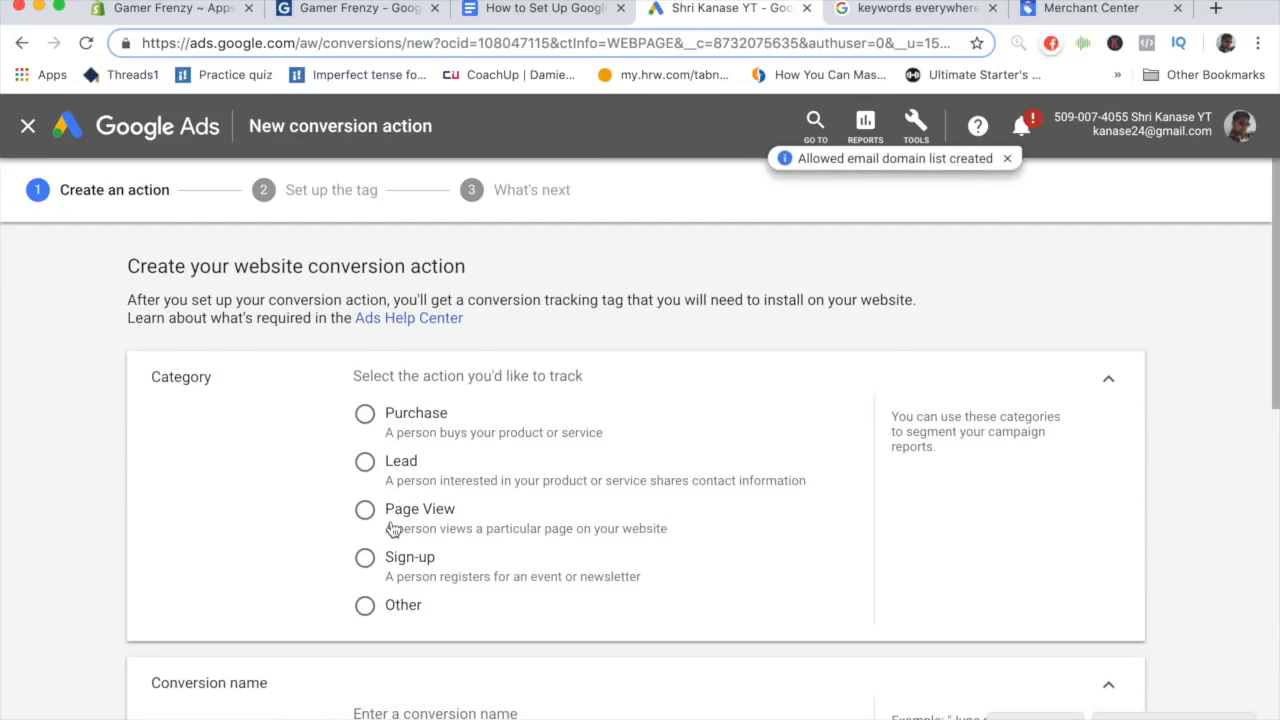
{"action": "left_click", "coordinate": [364, 422]}
- Name the conversion action "Gamer Frenzy Purchase Conversion"
{"action": "scroll", "coordinate": [254, 507], "scroll_direction": "down", "scroll_amount": 3}
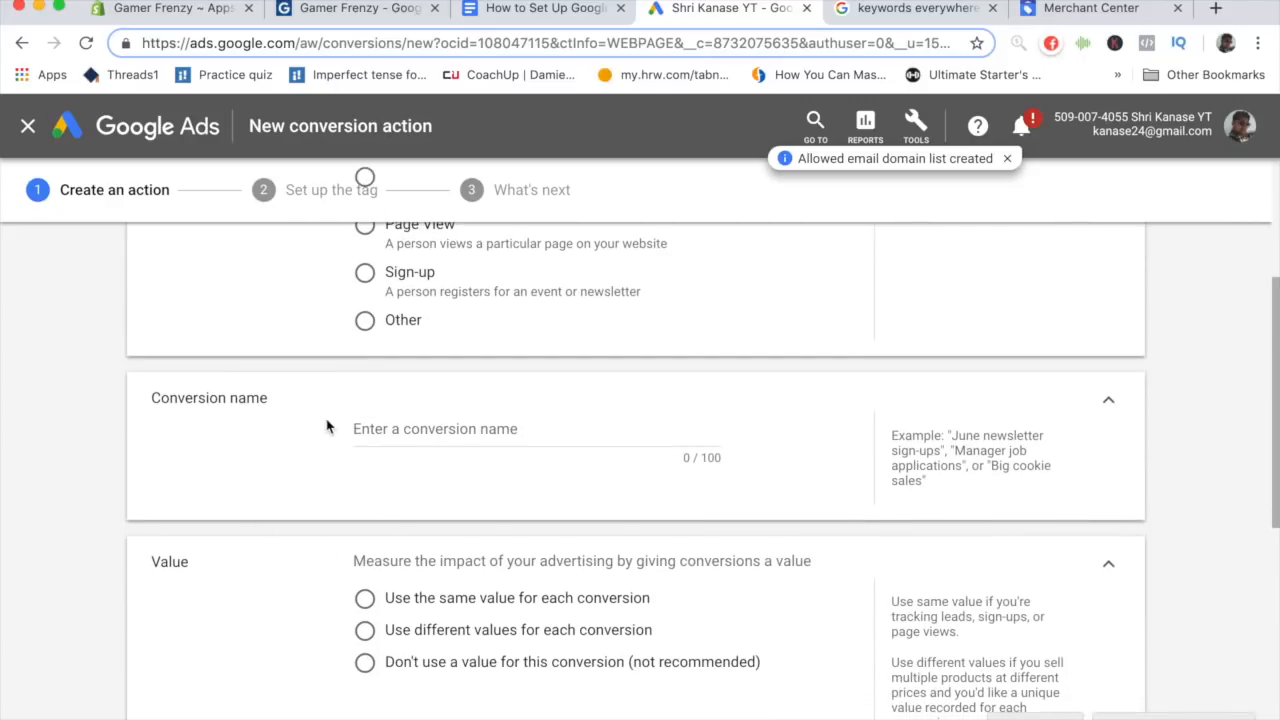
{"action": "left_click", "coordinate": [378, 432]}
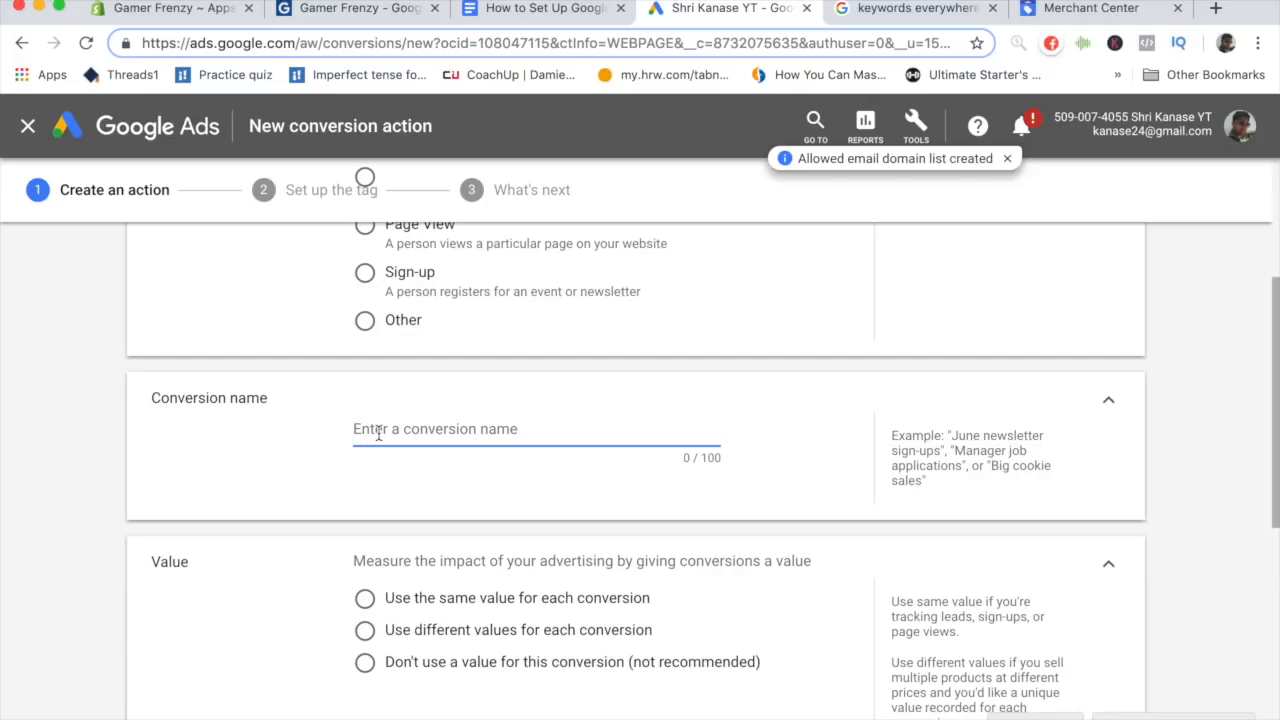
{"action": "type", "text": "G"}
{"action": "key", "text": "BackSpace"}
{"action": "type", "text": "mer Frenzy"}
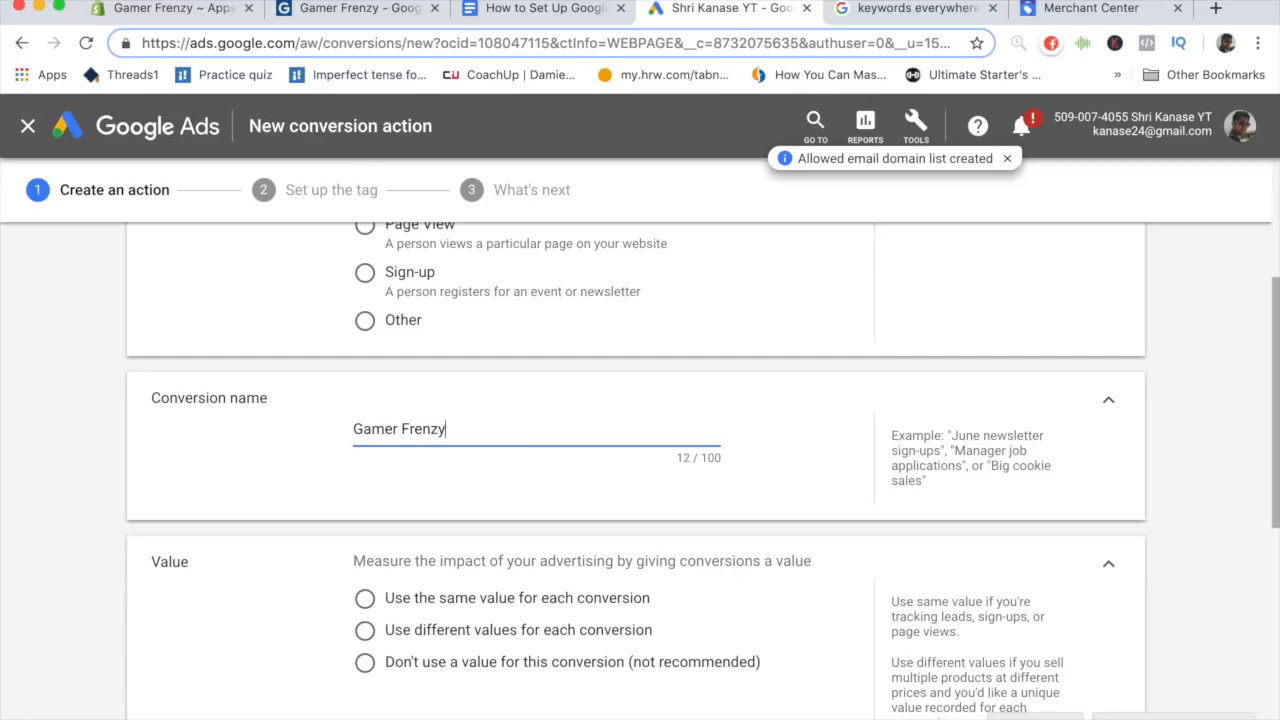
{"action": "type", "text": " Purchase Conversion"}
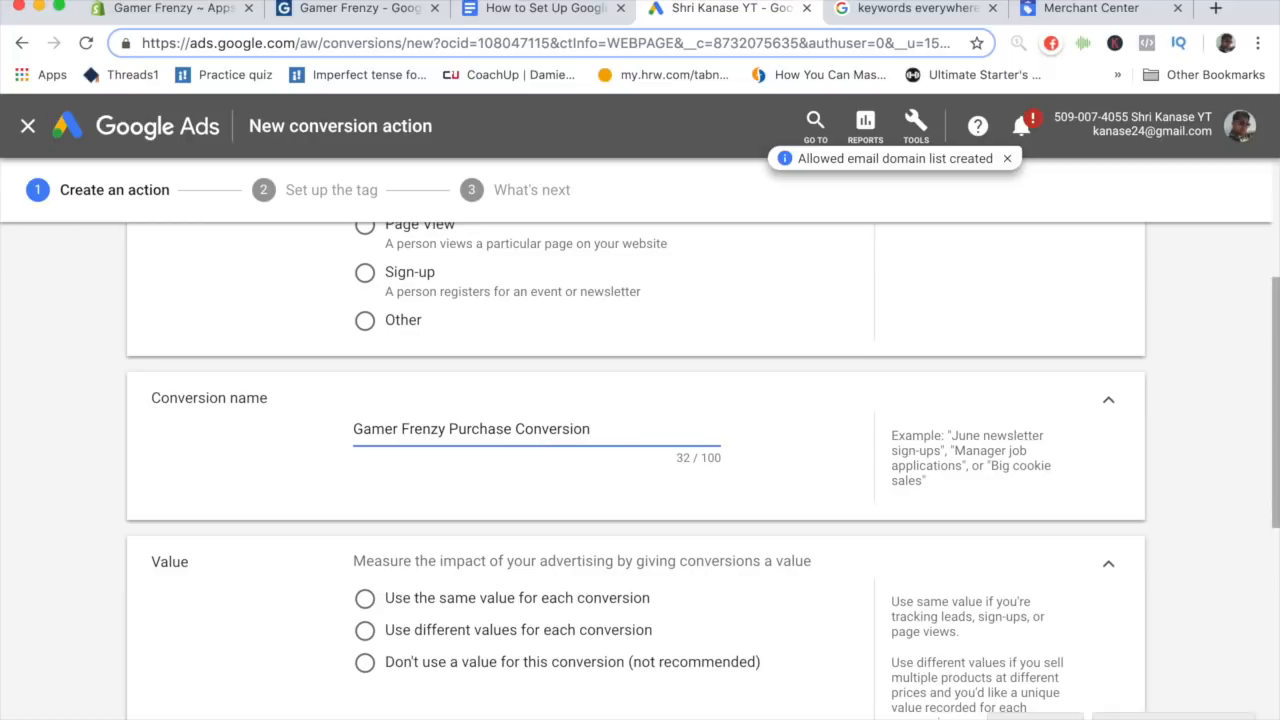
- Choose to use different values for each conversion and create the conversion action
{"action": "scroll", "coordinate": [209, 403], "scroll_direction": "down", "scroll_amount": 5}
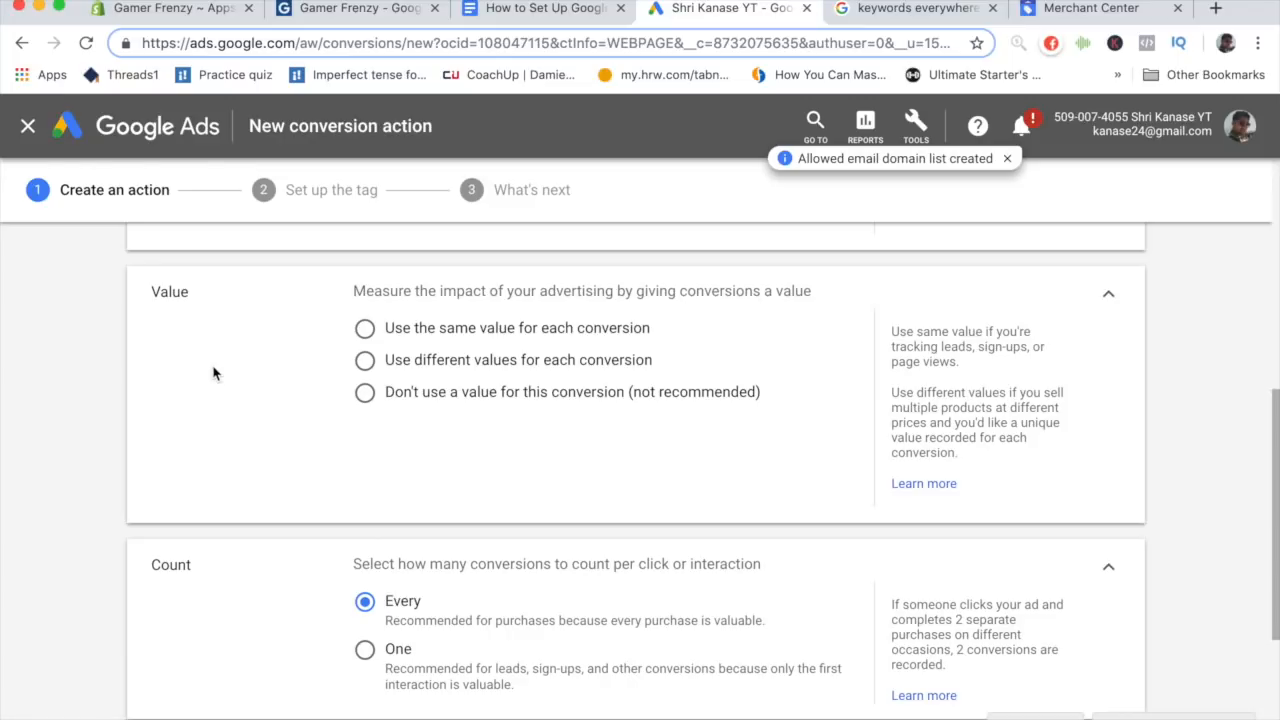
{"action": "left_click", "coordinate": [366, 364]}
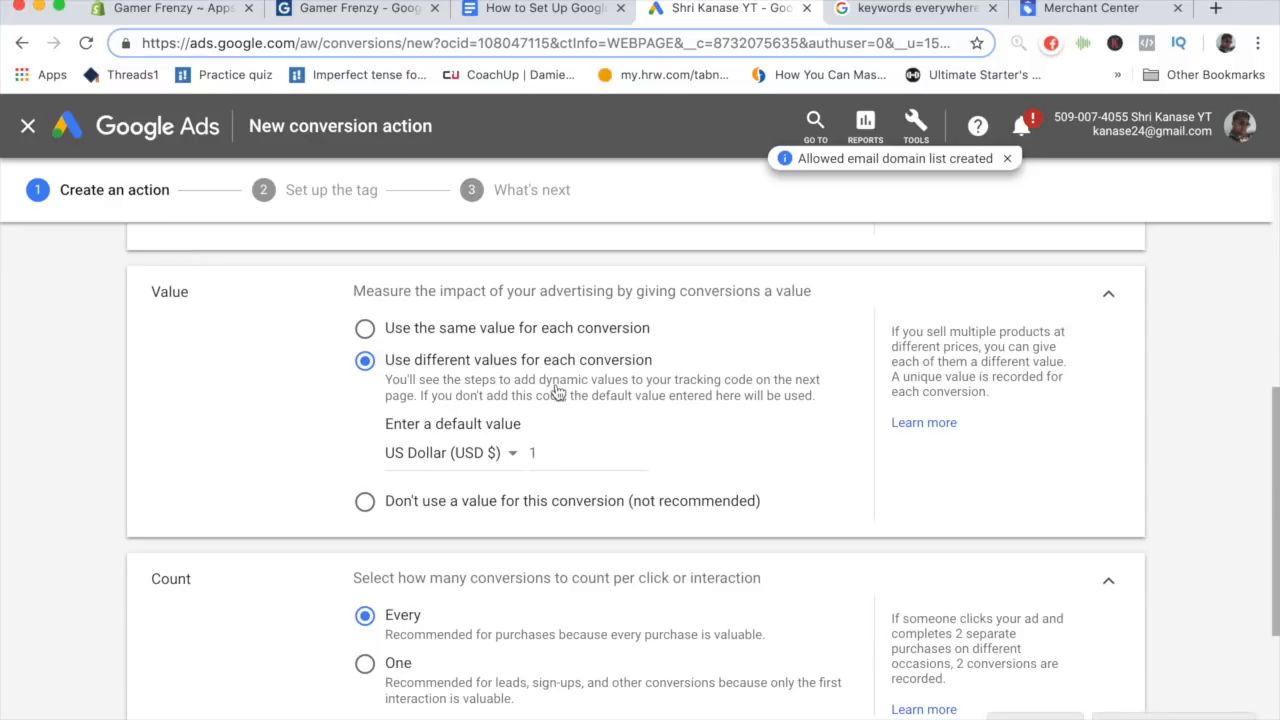
{"action": "left_click_drag", "start_coordinate": [540, 454], "coordinate": [505, 458]}
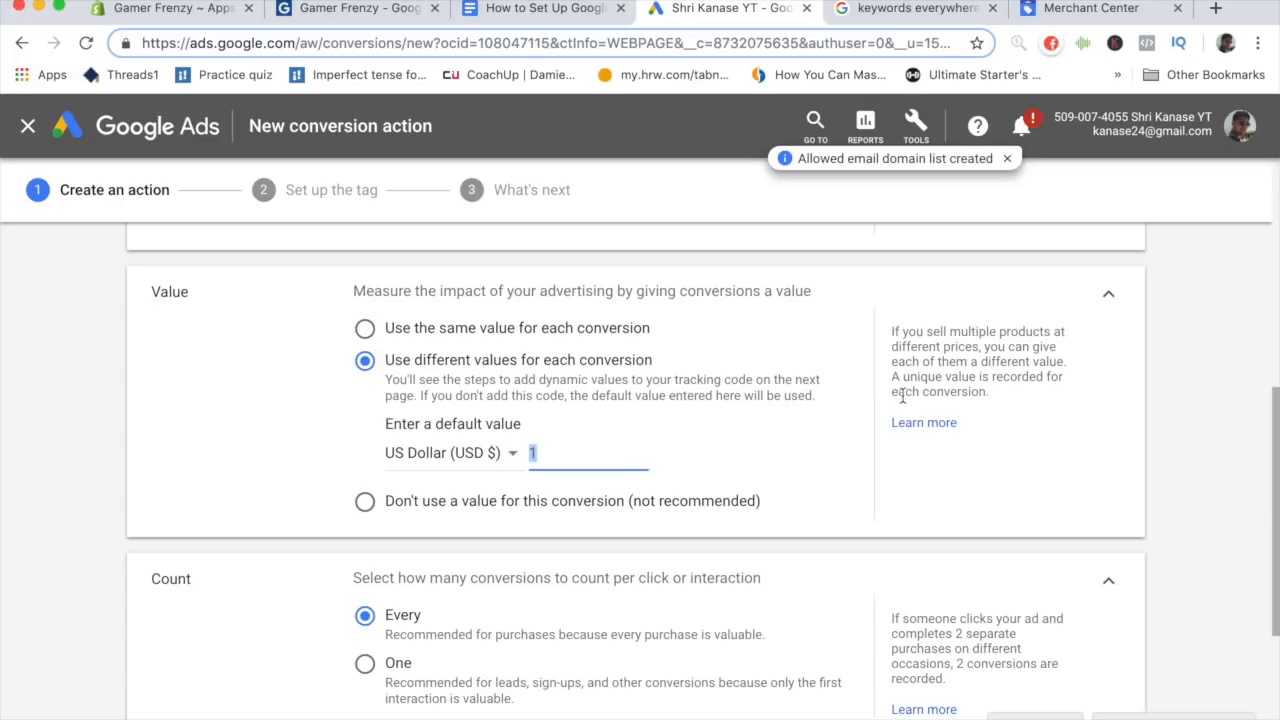
{"action": "left_click", "coordinate": [945, 338]}
{"action": "scroll", "coordinate": [932, 372], "scroll_direction": "down", "scroll_amount": 5}
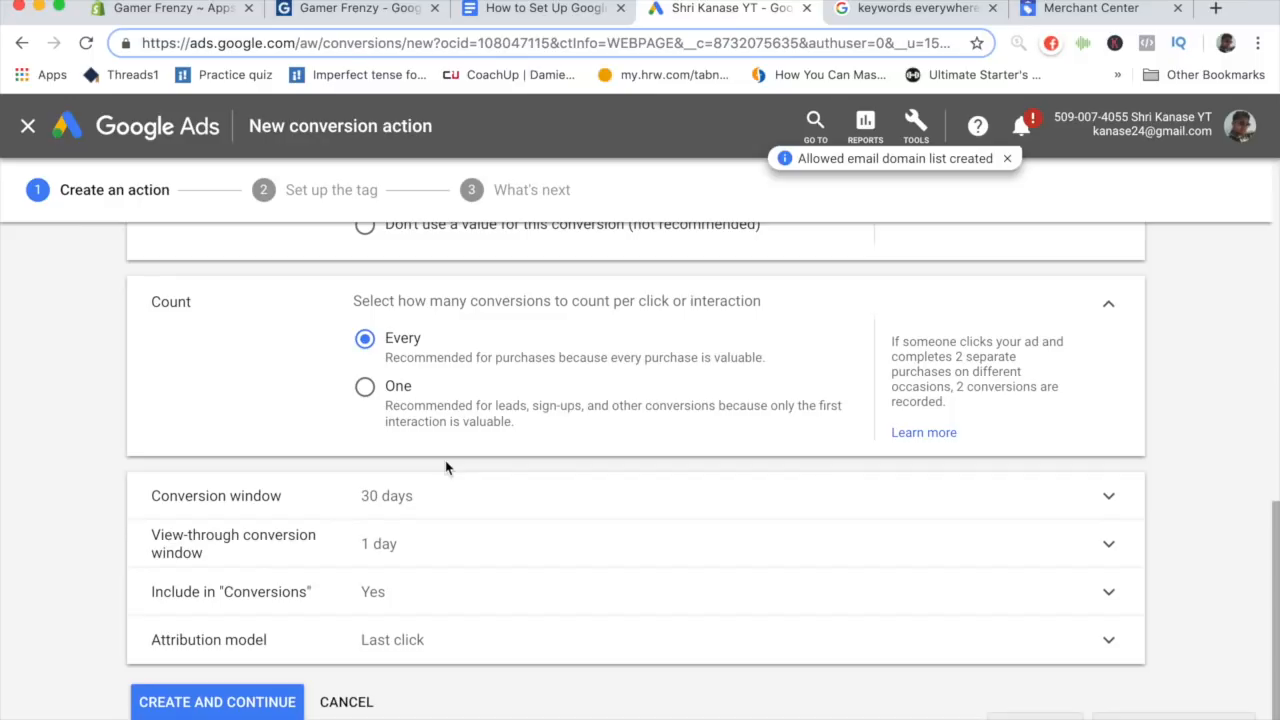
{"action": "scroll", "coordinate": [445, 467], "scroll_direction": "down", "scroll_amount": 1}
{"action": "left_click", "coordinate": [207, 677]}
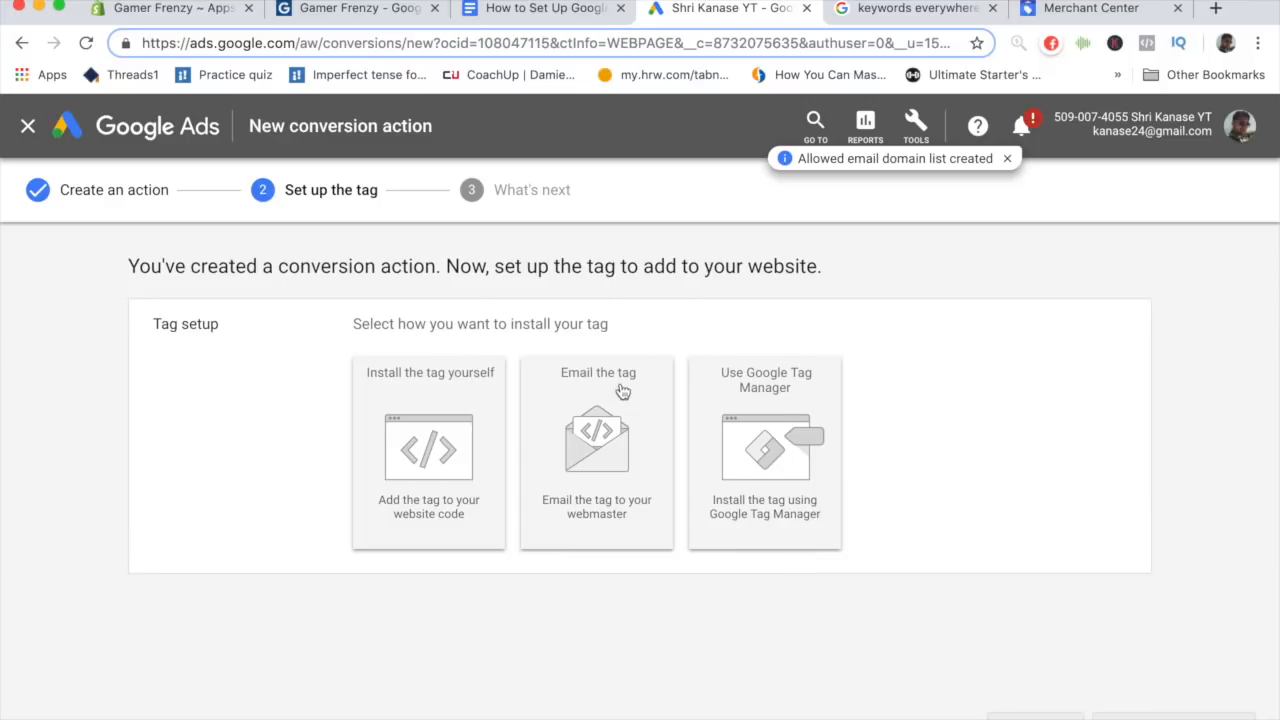
- Choose to install the tag yourself and show the code for HTML
{"action": "left_click", "coordinate": [423, 452]}
{"action": "scroll", "coordinate": [423, 452], "scroll_direction": "down", "scroll_amount": 3}
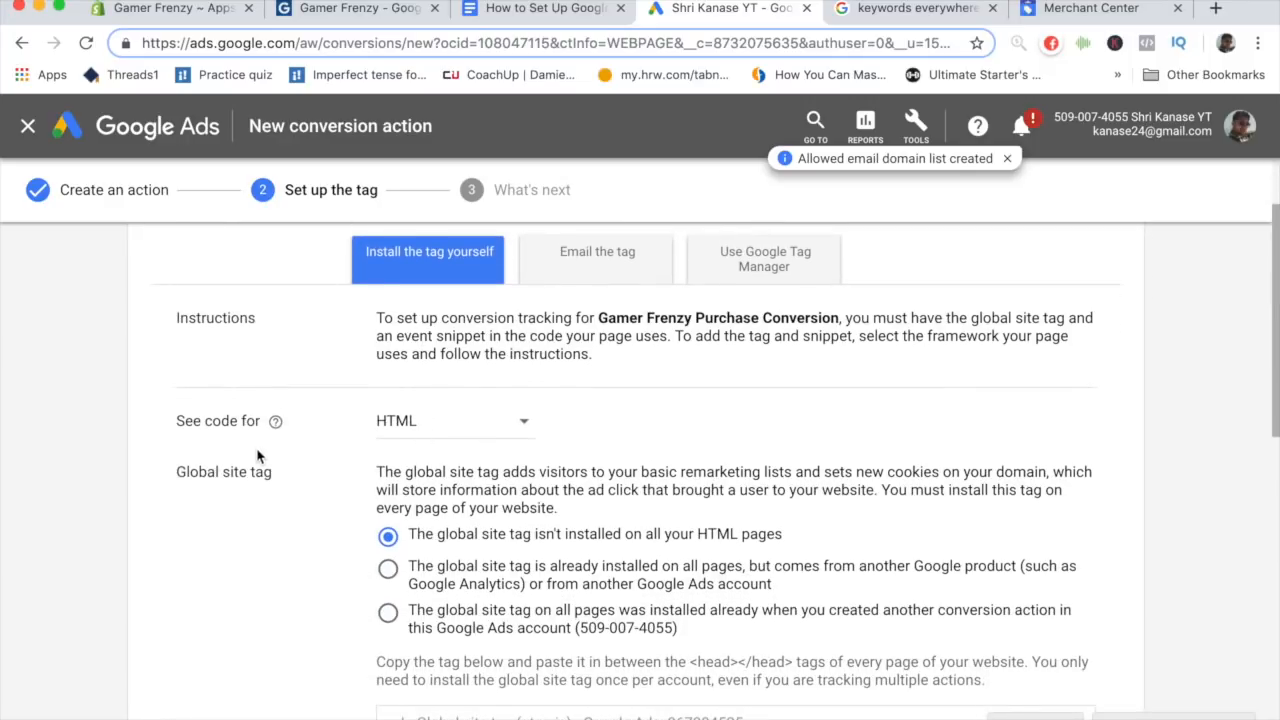
{"action": "left_click", "coordinate": [433, 442]}
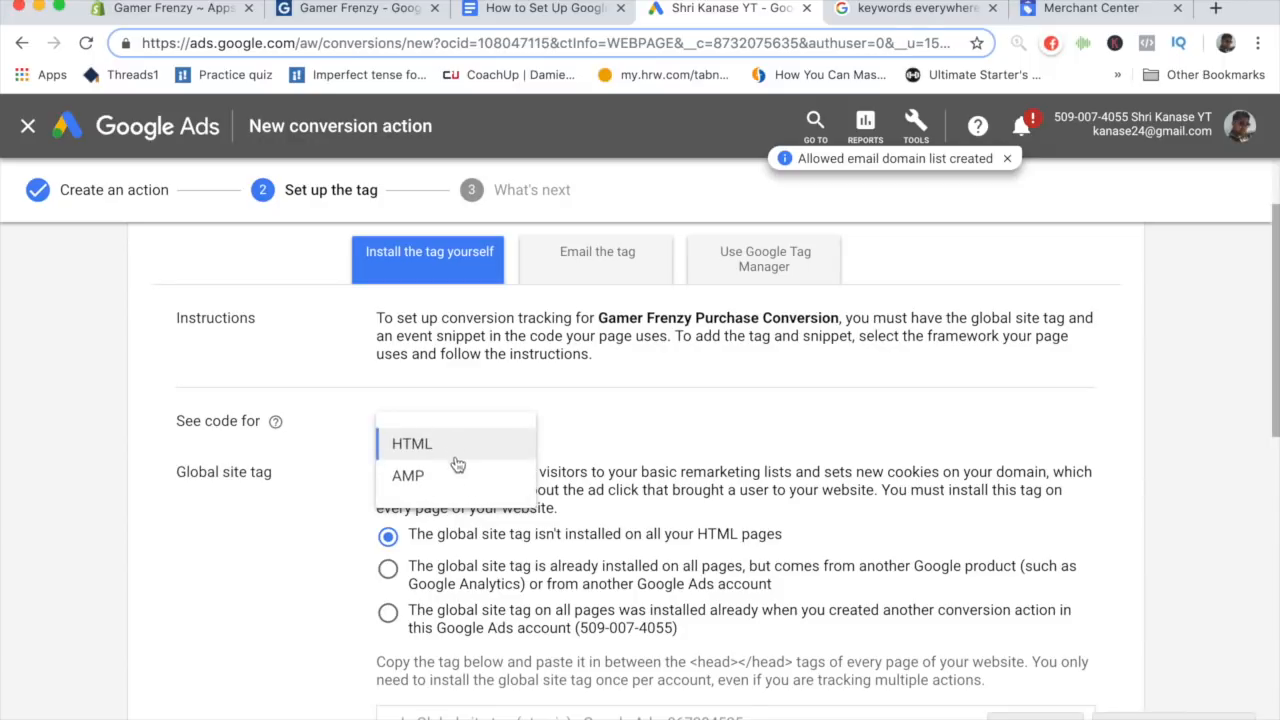
{"action": "left_click", "coordinate": [405, 431]}
- Examine the global site tag and event snippet code, comparing the value line with the guide document
{"action": "scroll", "coordinate": [440, 490], "scroll_direction": "down", "scroll_amount": 5}
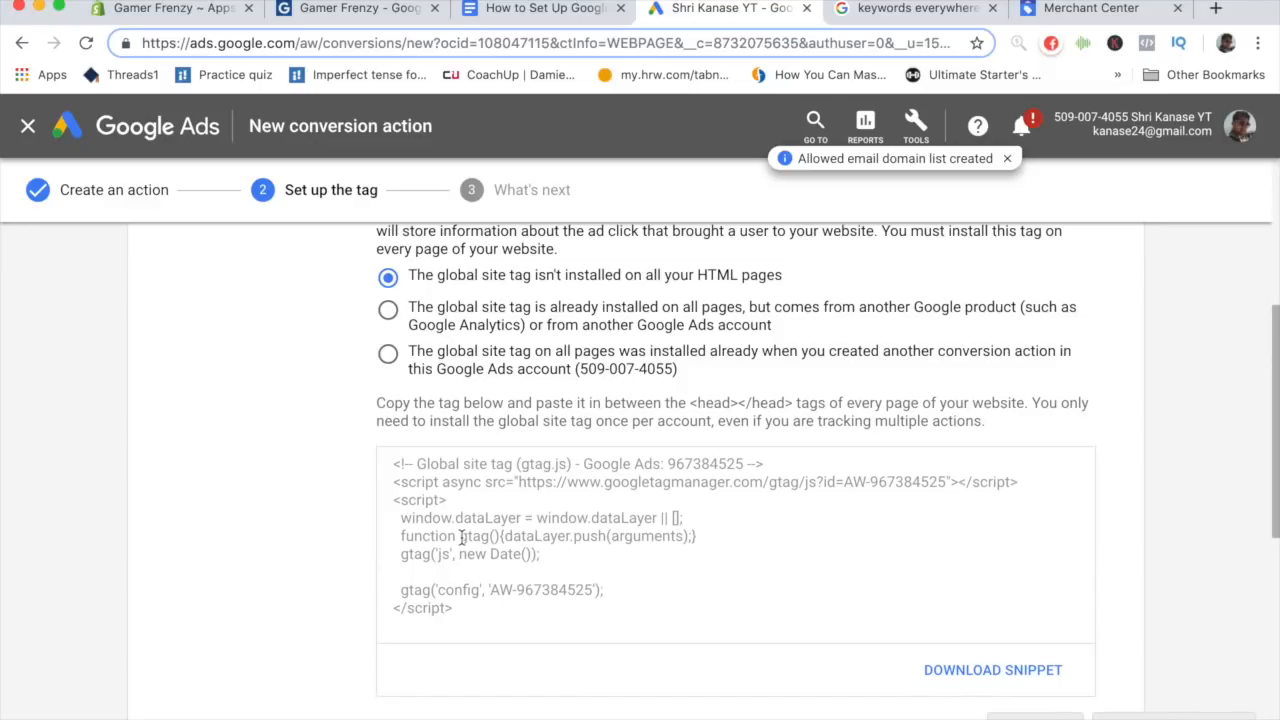
{"action": "scroll", "coordinate": [659, 271], "scroll_direction": "down", "scroll_amount": 10}
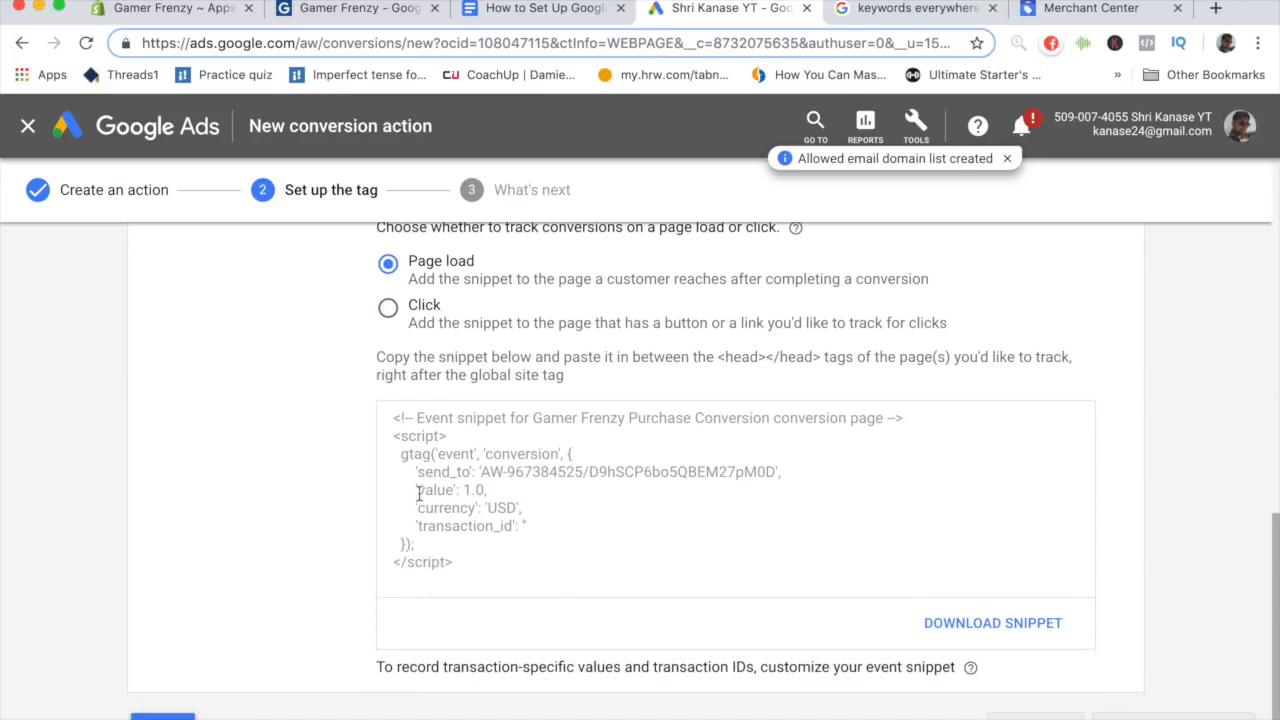
{"action": "left_click_drag", "start_coordinate": [414, 490], "coordinate": [487, 491]}
{"action": "left_click", "coordinate": [487, 491]}
{"action": "left_click", "coordinate": [487, 491]}
{"action": "scroll", "coordinate": [510, 543], "scroll_direction": "up", "scroll_amount": 3}
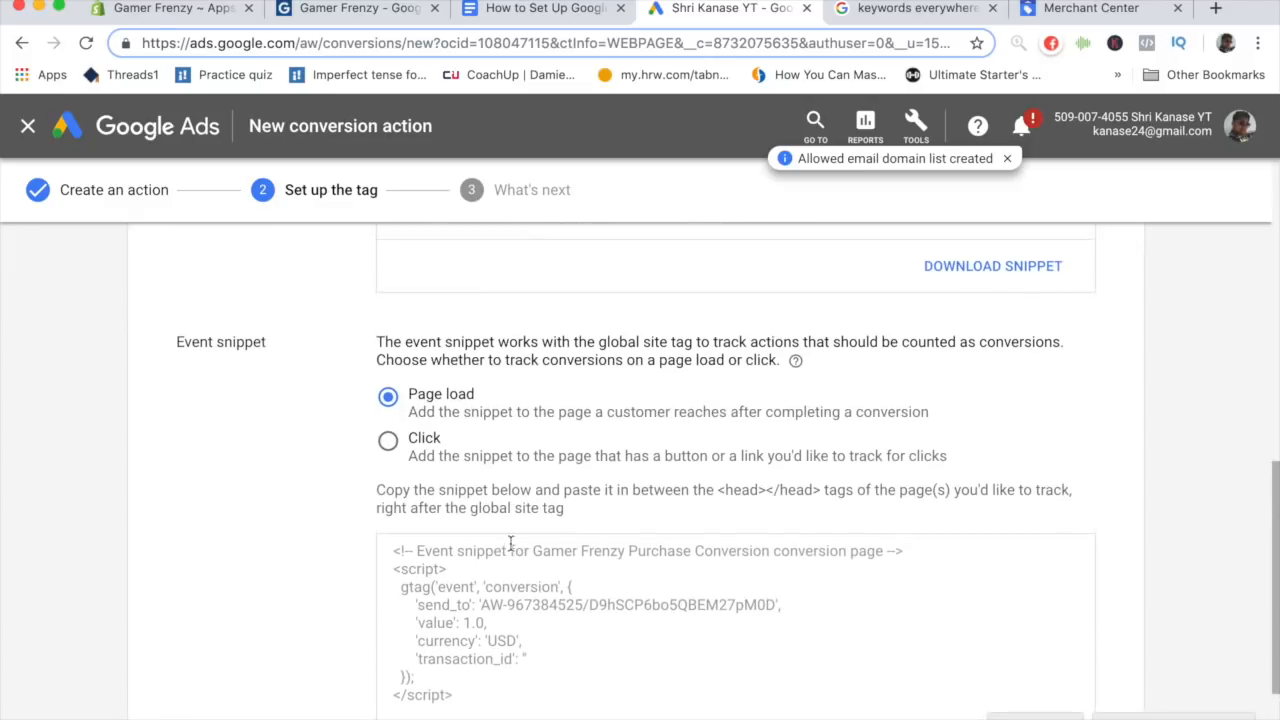
{"action": "left_click", "coordinate": [547, 10]}
{"action": "left_click", "coordinate": [714, 10]}
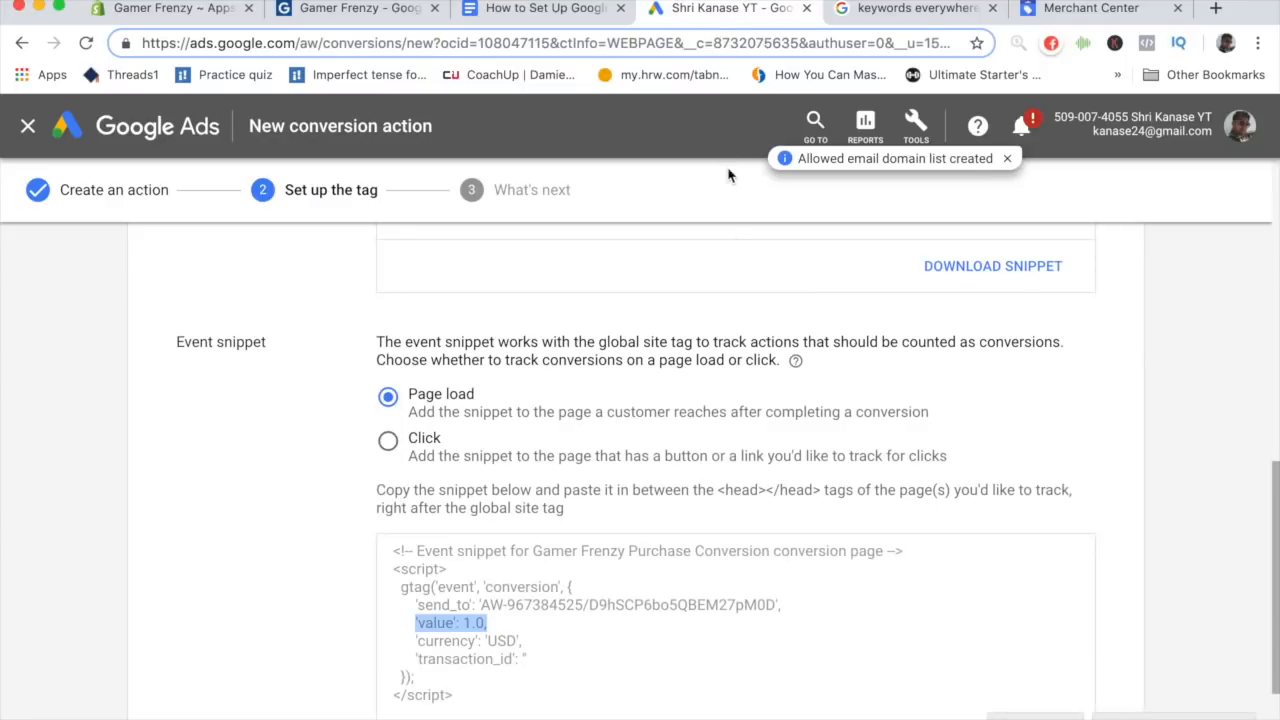
- Copy the global site tag code and paste it below the template in the setup guide document
{"action": "scroll", "coordinate": [740, 345], "scroll_direction": "up", "scroll_amount": 3}
{"action": "scroll", "coordinate": [740, 345], "scroll_direction": "up", "scroll_amount": 2}
{"action": "left_click_drag", "start_coordinate": [470, 478], "coordinate": [368, 333]}
{"action": "key", "text": "super+c"}
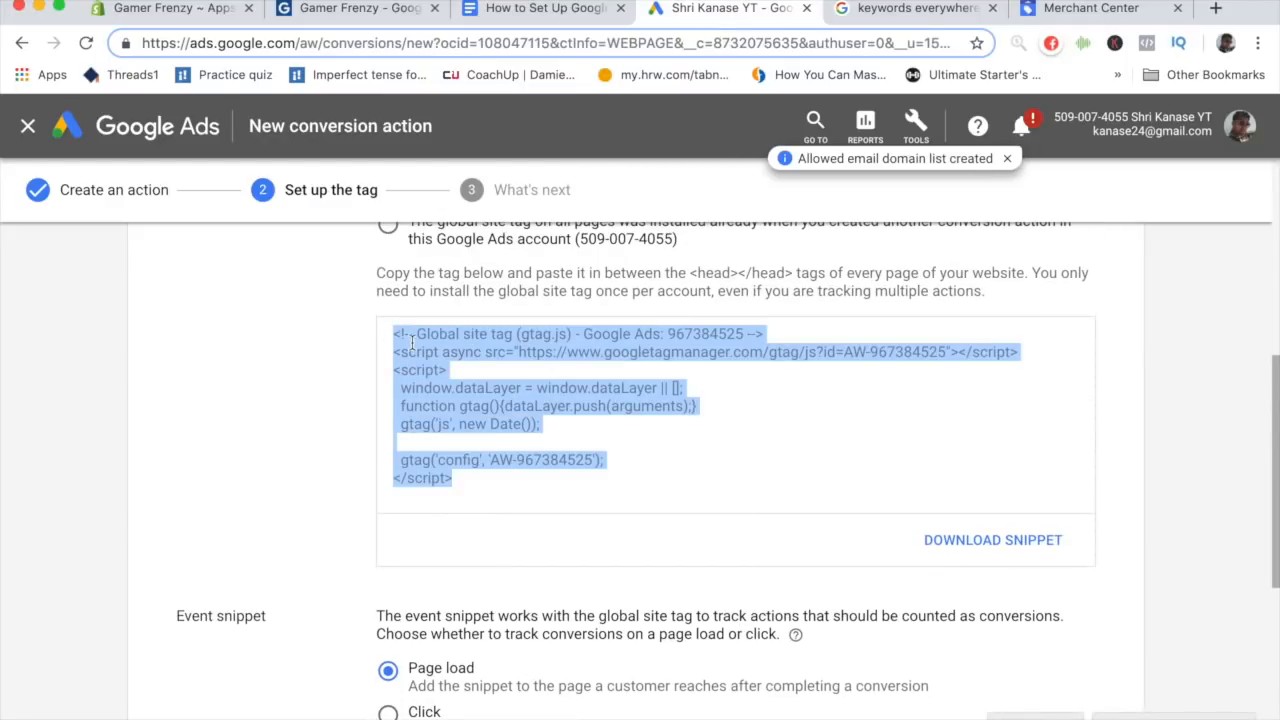
{"action": "left_click", "coordinate": [545, 8]}
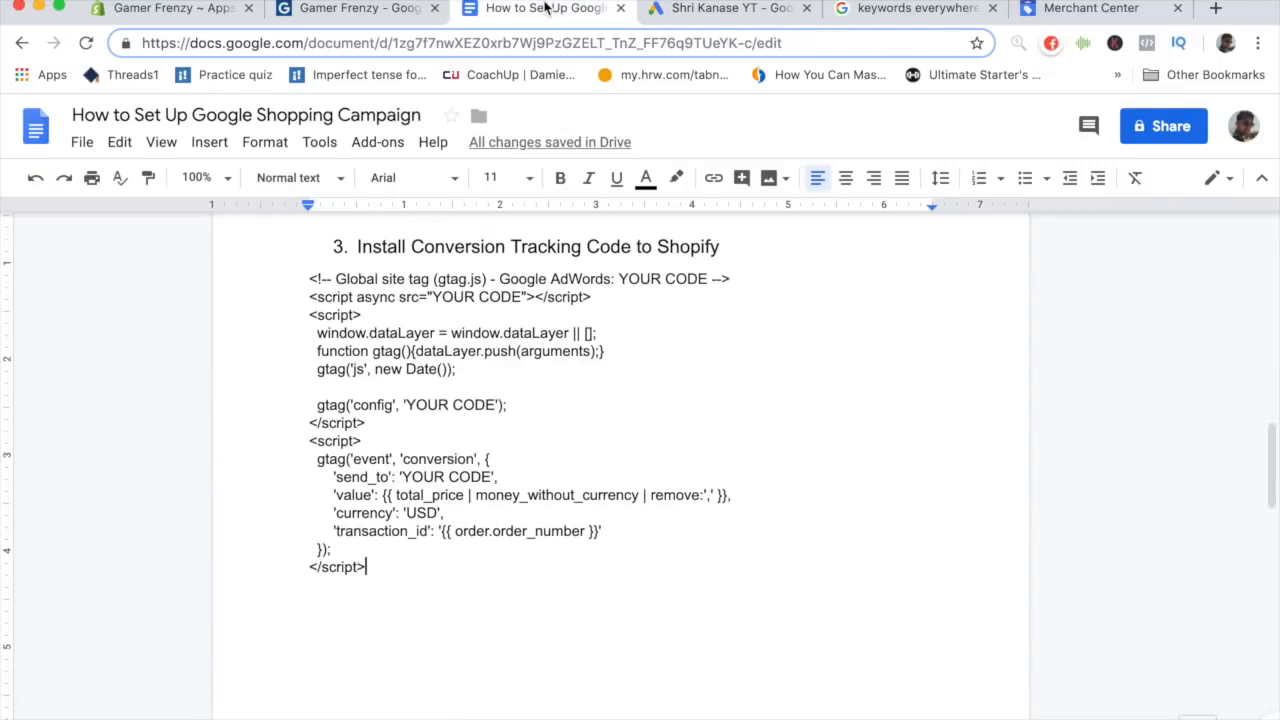
{"action": "key", "text": "Return"}
{"action": "key", "text": "Return"}
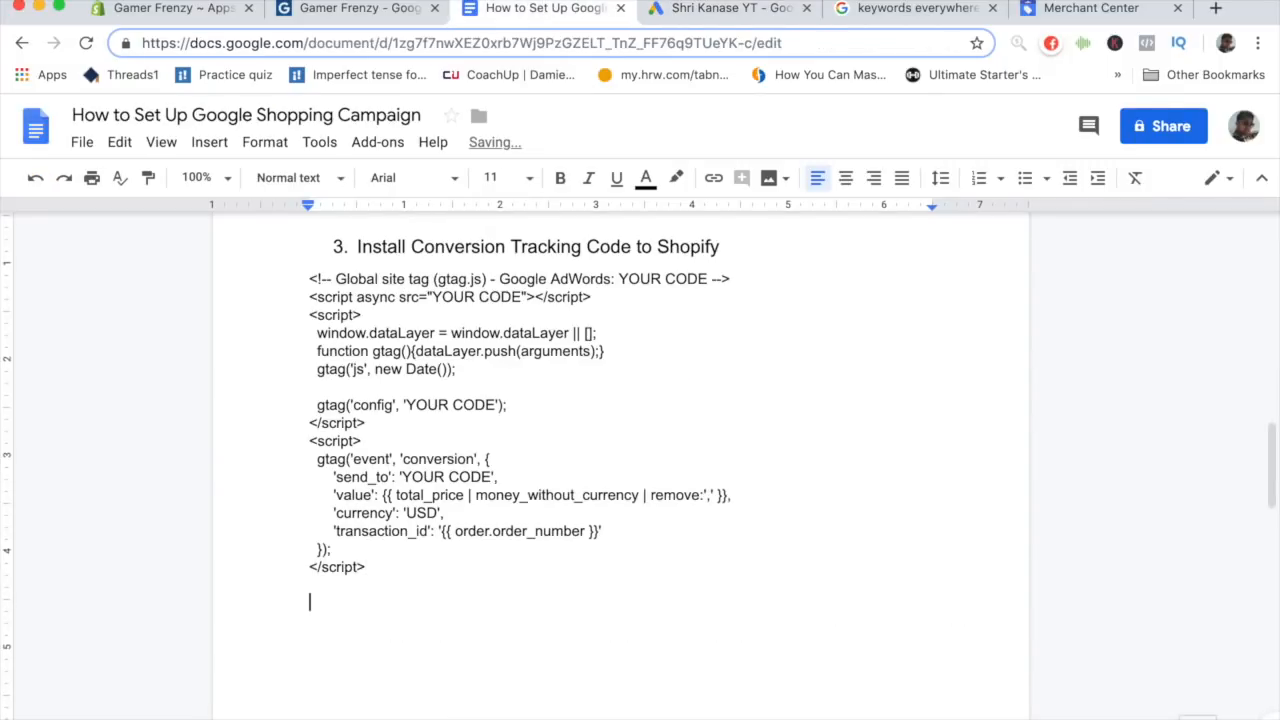
{"action": "key", "text": "super+v"}
{"action": "scroll", "coordinate": [474, 408], "scroll_direction": "up", "scroll_amount": 1}
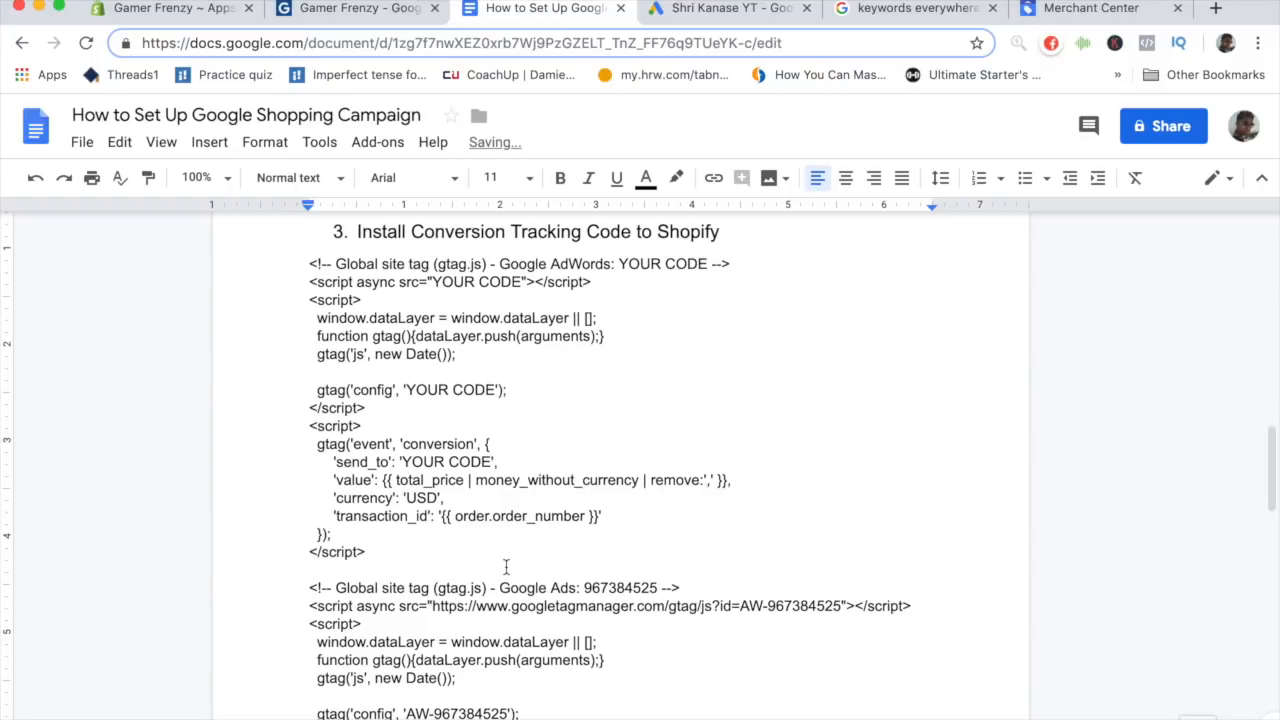
{"action": "scroll", "coordinate": [666, 322], "scroll_direction": "down", "scroll_amount": 1}
{"action": "scroll", "coordinate": [666, 322], "scroll_direction": "down", "scroll_amount": 1}
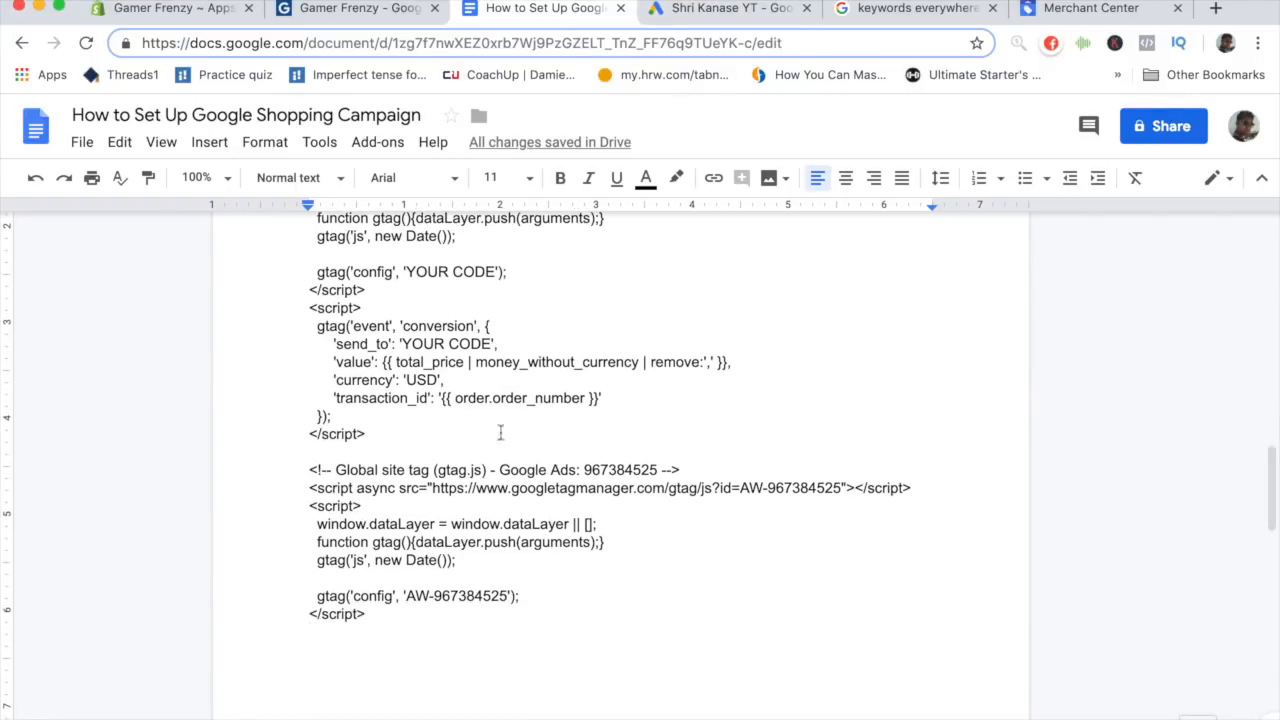
- Copy the event snippet from the Google Ads tag setup and paste it below the global site tag in the guide document
{"action": "left_click", "coordinate": [730, 8]}
{"action": "scroll", "coordinate": [701, 328], "scroll_direction": "down", "scroll_amount": 5}
{"action": "scroll", "coordinate": [701, 328], "scroll_direction": "down", "scroll_amount": 2}
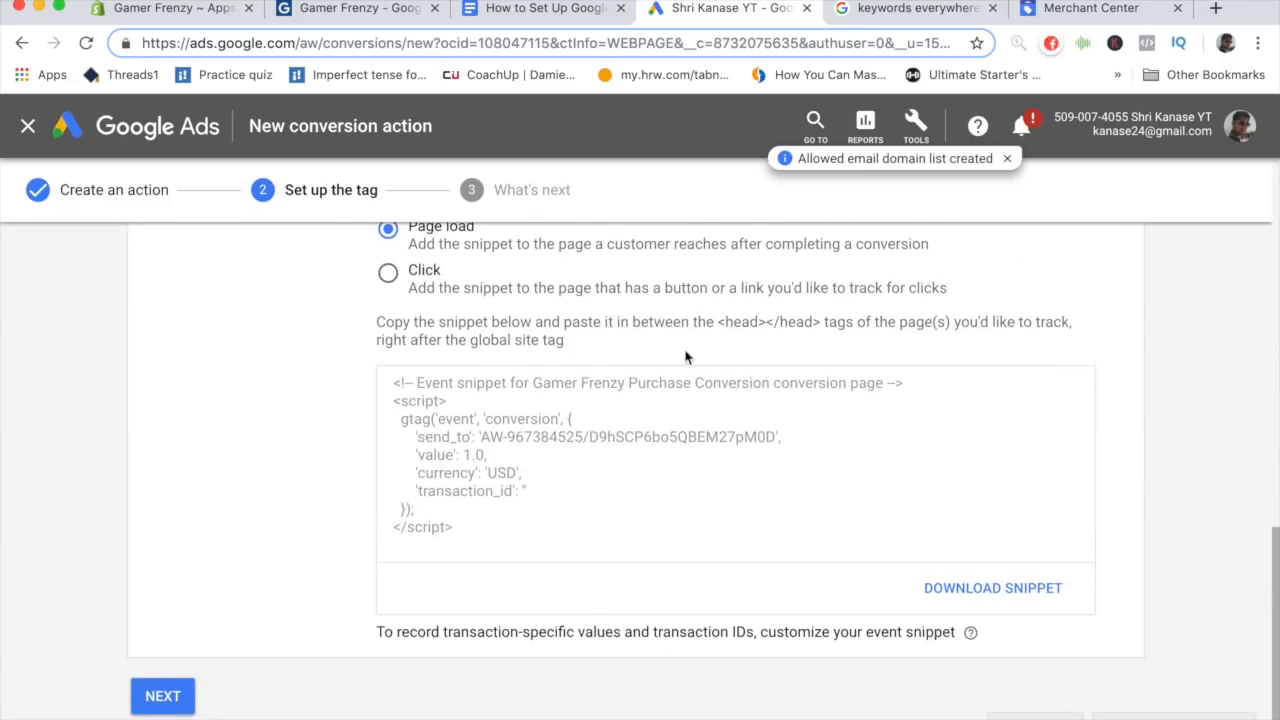
{"action": "scroll", "coordinate": [640, 454], "scroll_direction": "up", "scroll_amount": 1}
{"action": "left_click_drag", "start_coordinate": [514, 569], "coordinate": [917, 427]}
{"action": "left_click", "coordinate": [398, 432]}
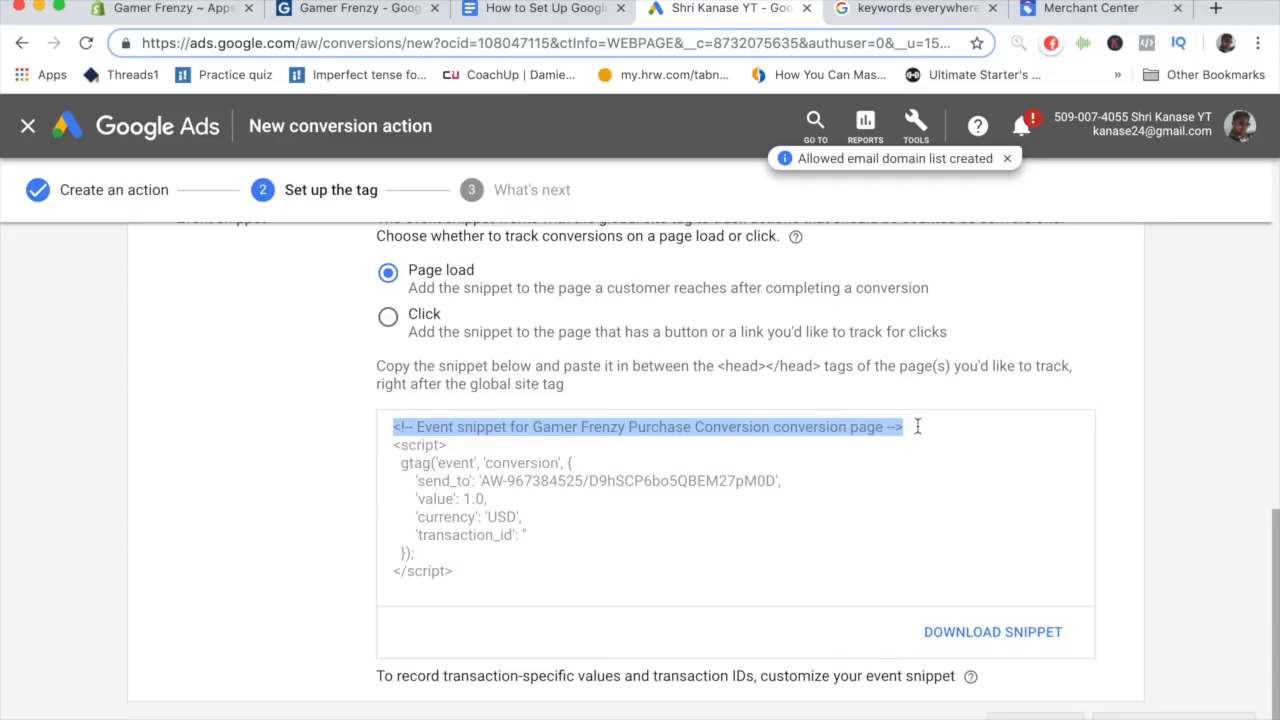
{"action": "key", "text": "super+a"}
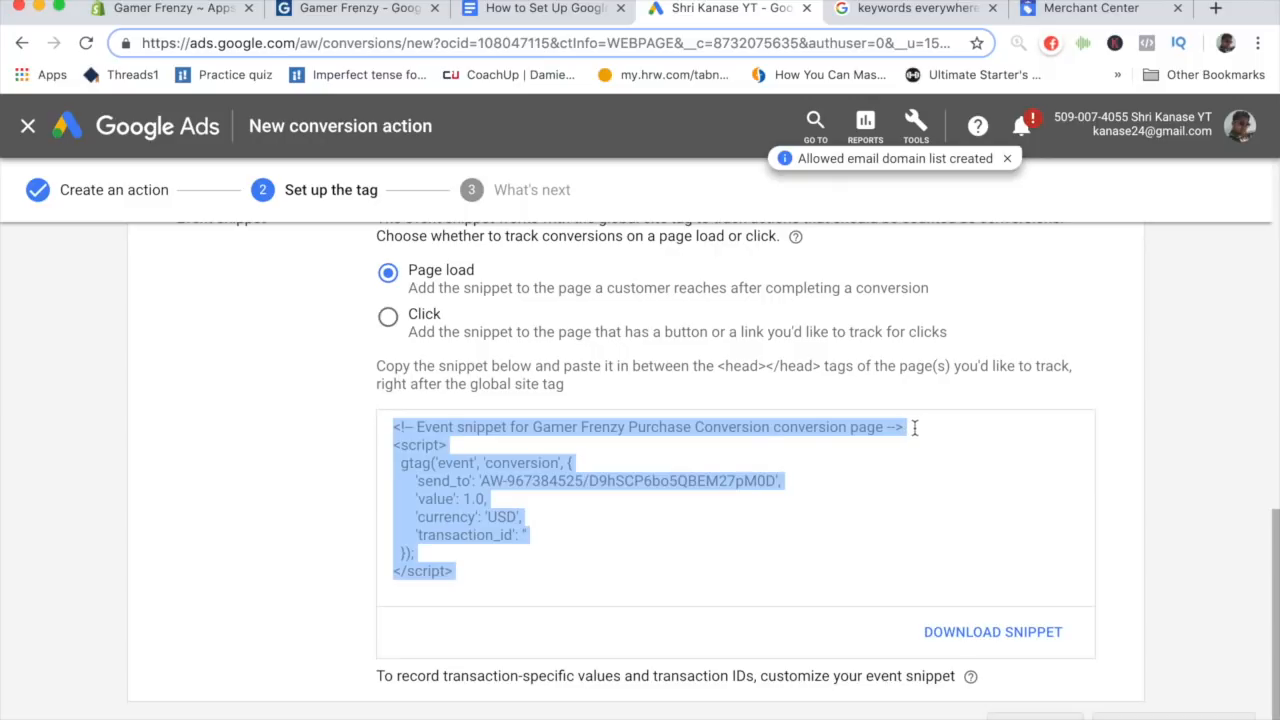
{"action": "left_click", "coordinate": [800, 434]}
{"action": "left_click_drag", "start_coordinate": [486, 566], "coordinate": [395, 447]}
{"action": "key", "text": "ctrl+c"}
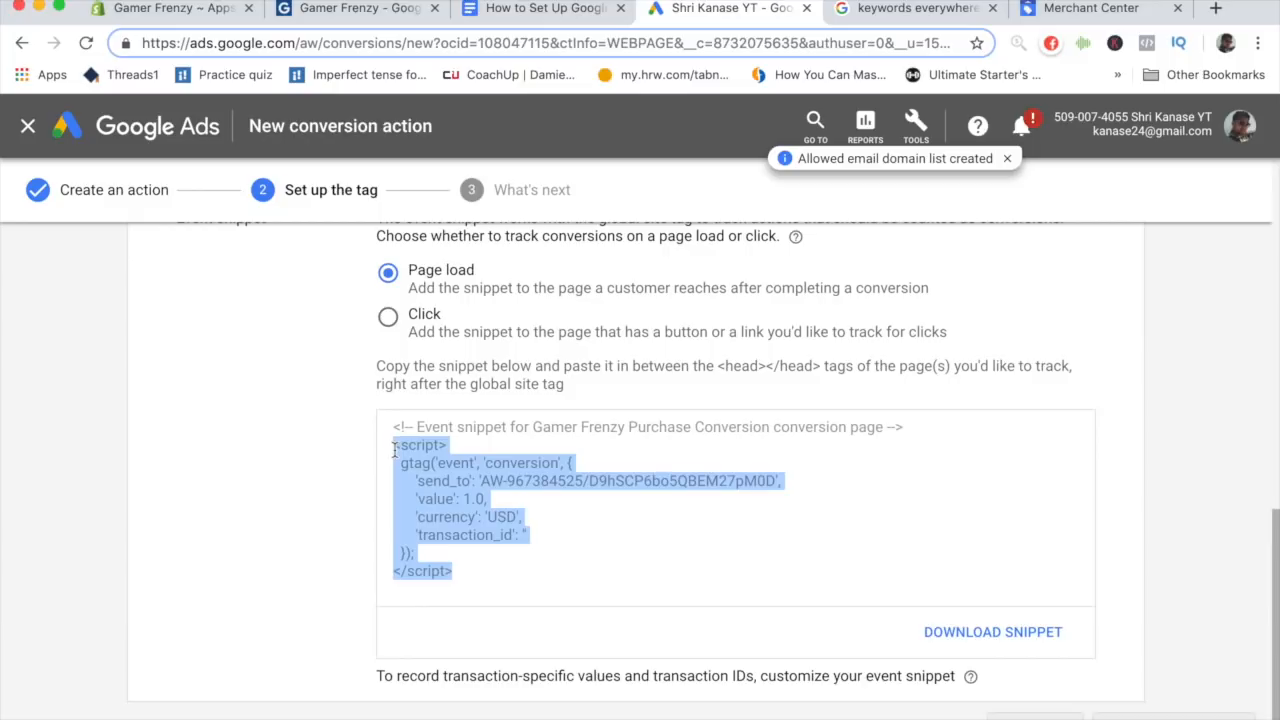
{"action": "left_click_drag", "start_coordinate": [395, 449], "coordinate": [394, 426]}
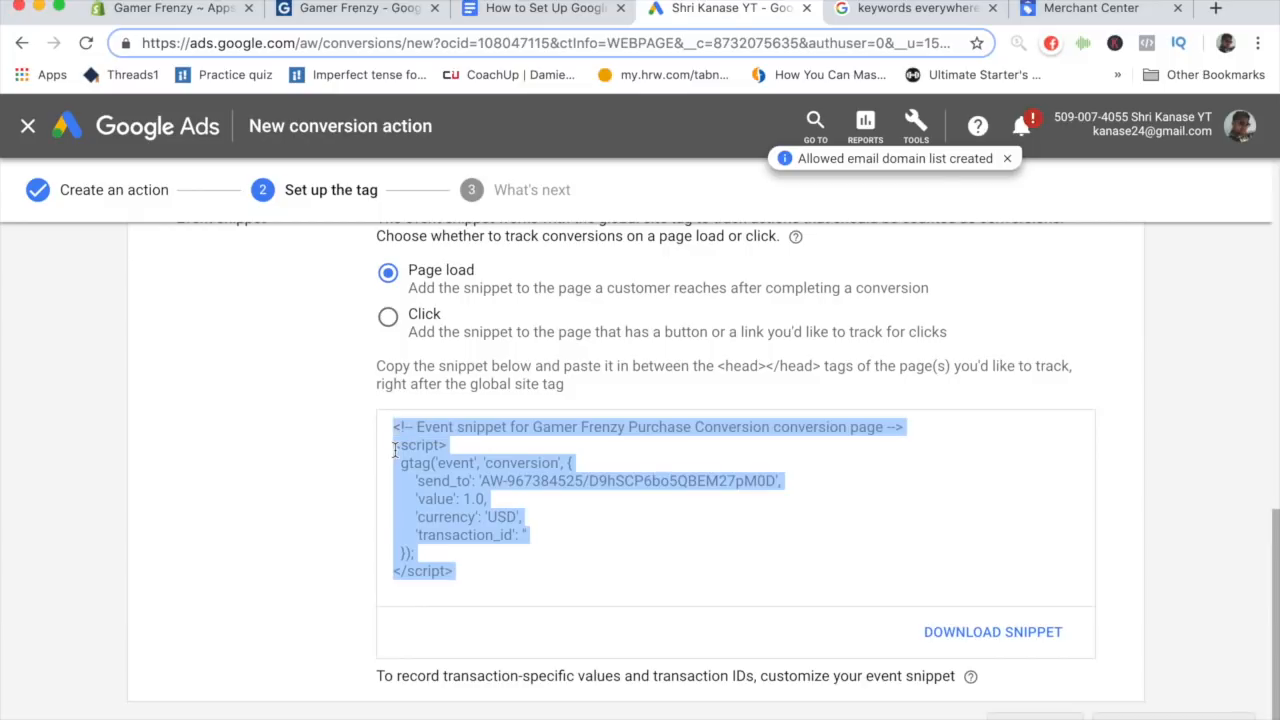
{"action": "left_click", "coordinate": [545, 8]}
{"action": "left_click", "coordinate": [417, 623]}
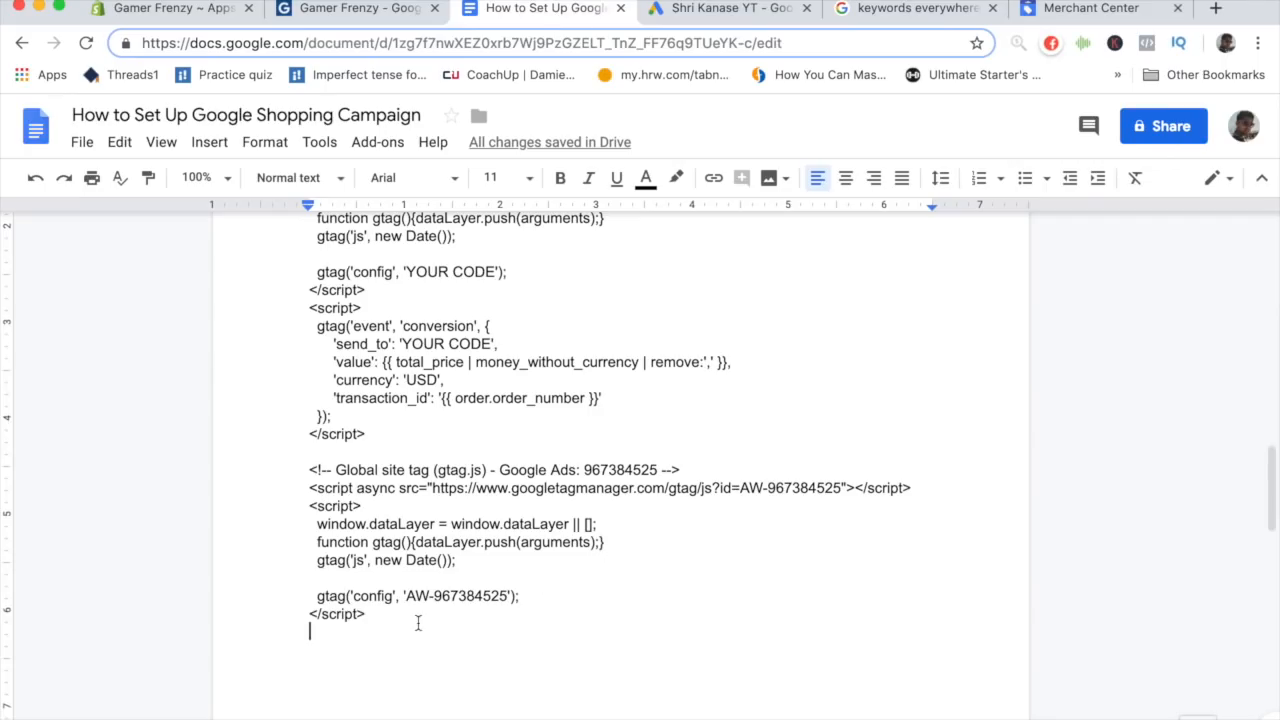
{"action": "key", "text": "ctrl+v"}
- Compare the template's YOUR CODE placeholders with the pasted Google Ads code in the document
{"action": "scroll", "coordinate": [411, 569], "scroll_direction": "up", "scroll_amount": 5}
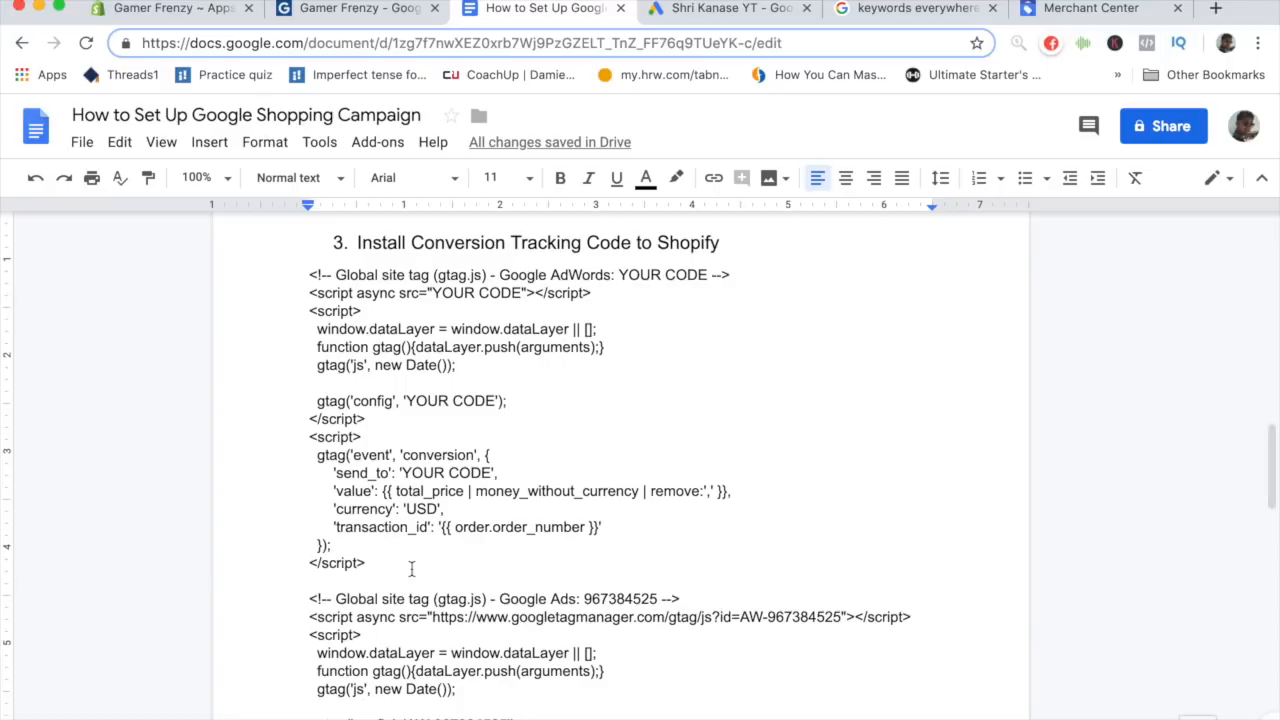
{"action": "scroll", "coordinate": [506, 543], "scroll_direction": "down", "scroll_amount": 1}
{"action": "scroll", "coordinate": [506, 543], "scroll_direction": "up", "scroll_amount": 1}
{"action": "scroll", "coordinate": [531, 494], "scroll_direction": "down", "scroll_amount": 1}
{"action": "left_click_drag", "start_coordinate": [619, 262], "coordinate": [707, 263]}
{"action": "left_click", "coordinate": [707, 263]}
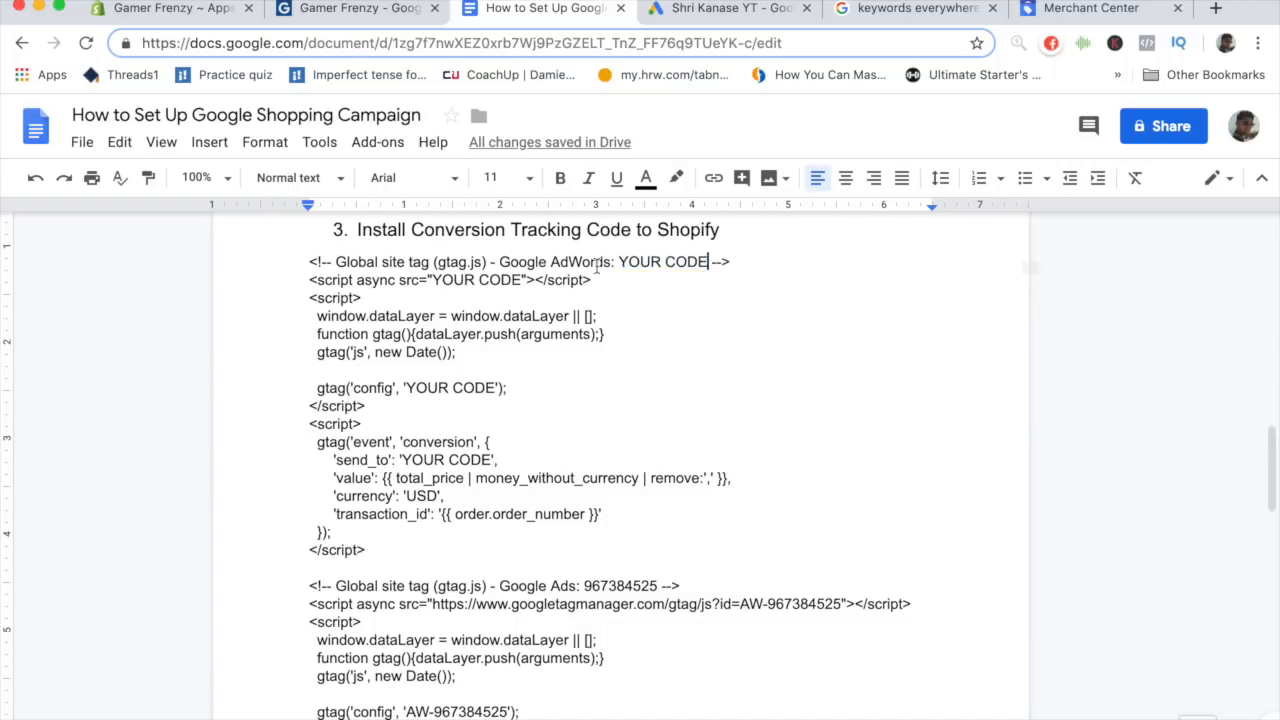
{"action": "left_click_drag", "start_coordinate": [522, 281], "coordinate": [428, 281]}
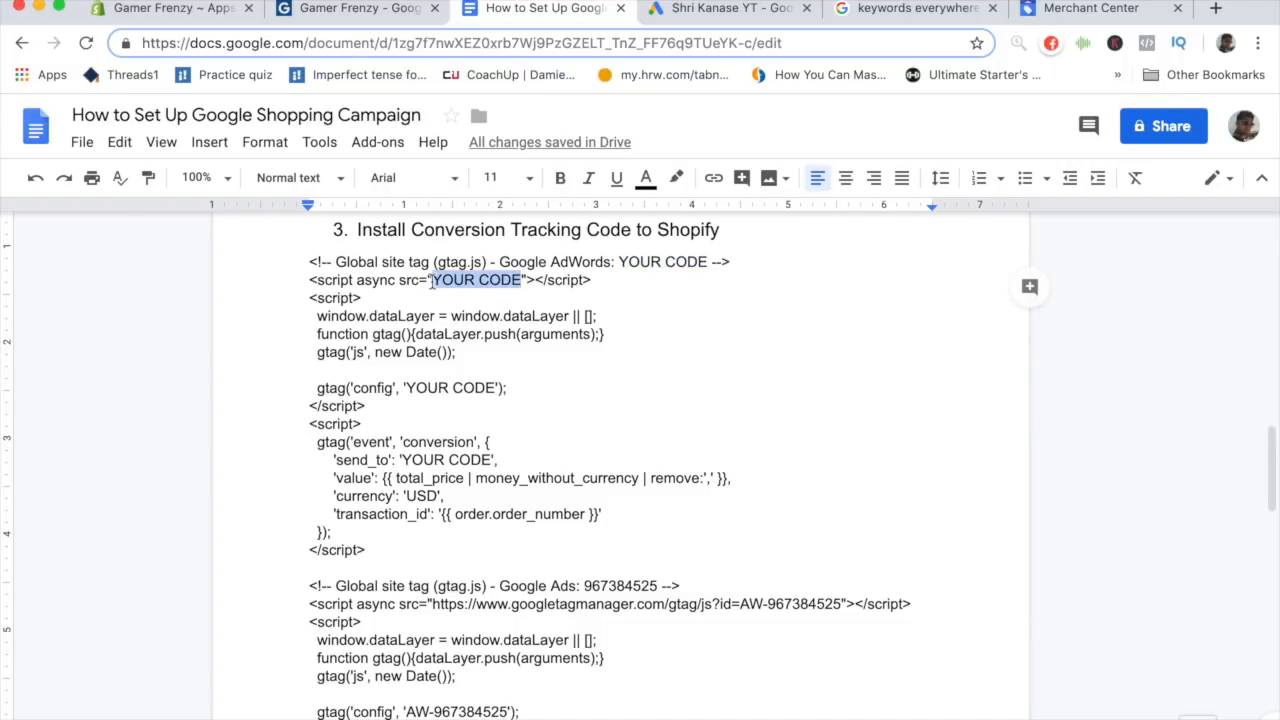
{"action": "scroll", "coordinate": [540, 463], "scroll_direction": "down", "scroll_amount": 2}
{"action": "scroll", "coordinate": [713, 576], "scroll_direction": "up", "scroll_amount": 1}
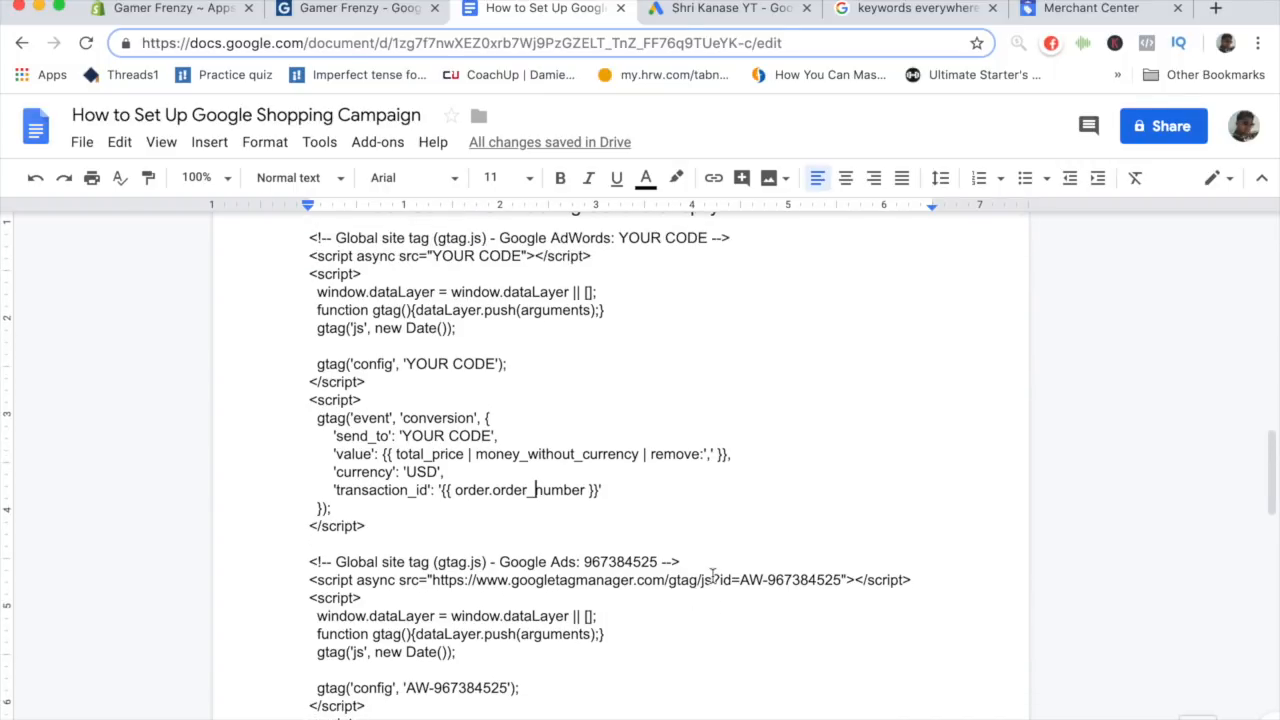
{"action": "scroll", "coordinate": [553, 554], "scroll_direction": "up", "scroll_amount": 1}
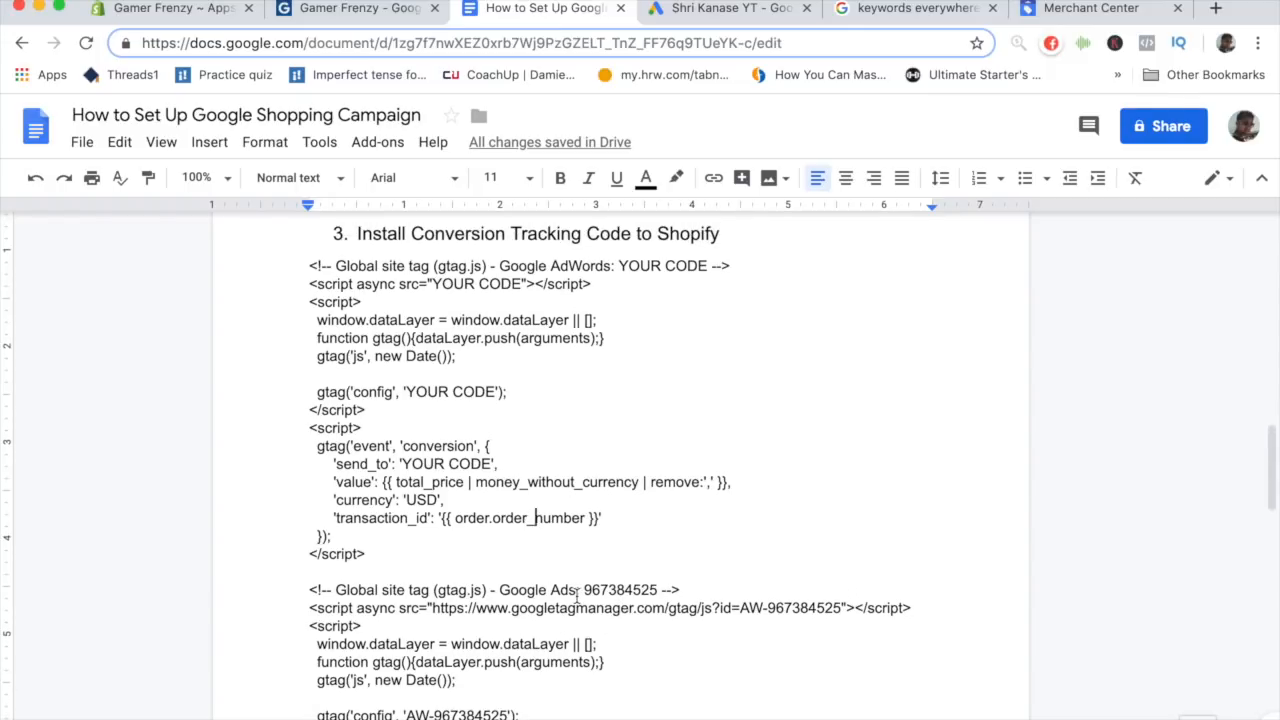
{"action": "scroll", "coordinate": [577, 596], "scroll_direction": "down", "scroll_amount": 3}
{"action": "scroll", "coordinate": [563, 634], "scroll_direction": "up", "scroll_amount": 3}
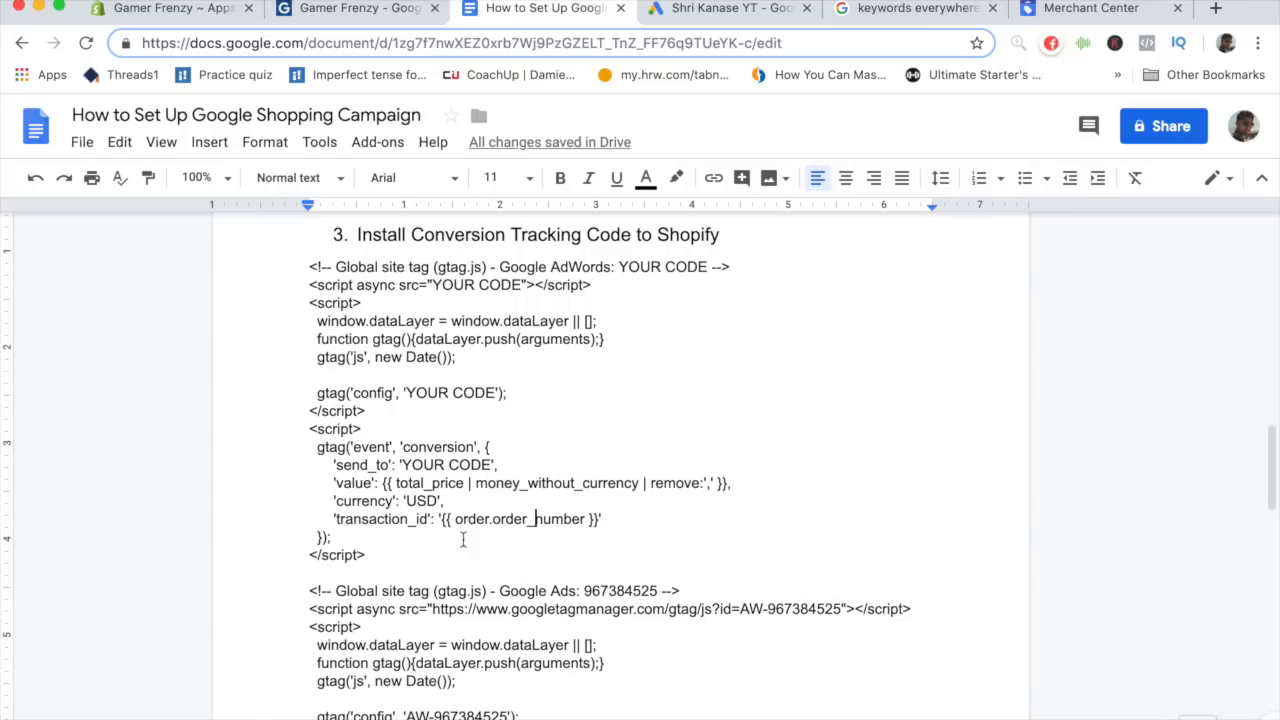
- Replace the YOUR CODE placeholder in the template's comment line with the Google Ads conversion ID
{"action": "left_click_drag", "start_coordinate": [500, 267], "coordinate": [615, 268]}
{"action": "left_click", "coordinate": [602, 533]}
{"action": "left_click_drag", "start_coordinate": [499, 591], "coordinate": [577, 591]}
{"action": "left_click", "coordinate": [578, 591]}
{"action": "double_click", "coordinate": [615, 590]}
{"action": "key", "text": "super+c"}
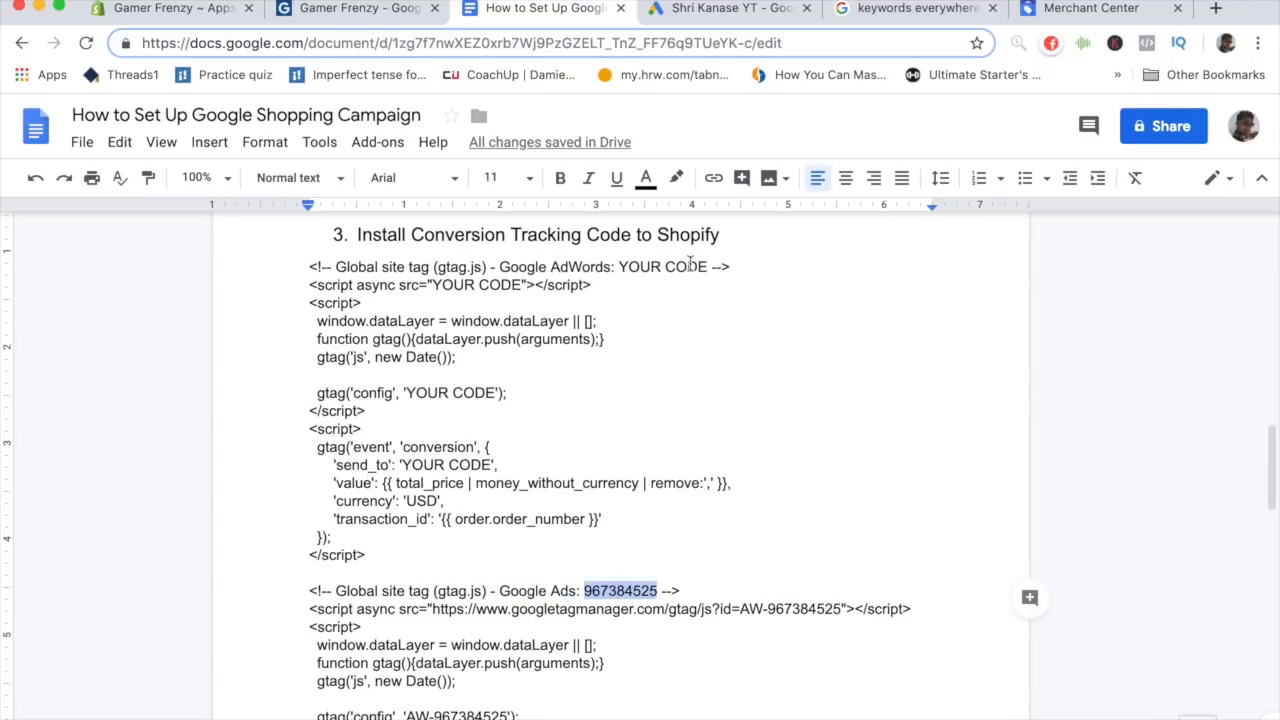
{"action": "left_click_drag", "start_coordinate": [708, 266], "coordinate": [619, 267]}
{"action": "key", "text": "super+v"}
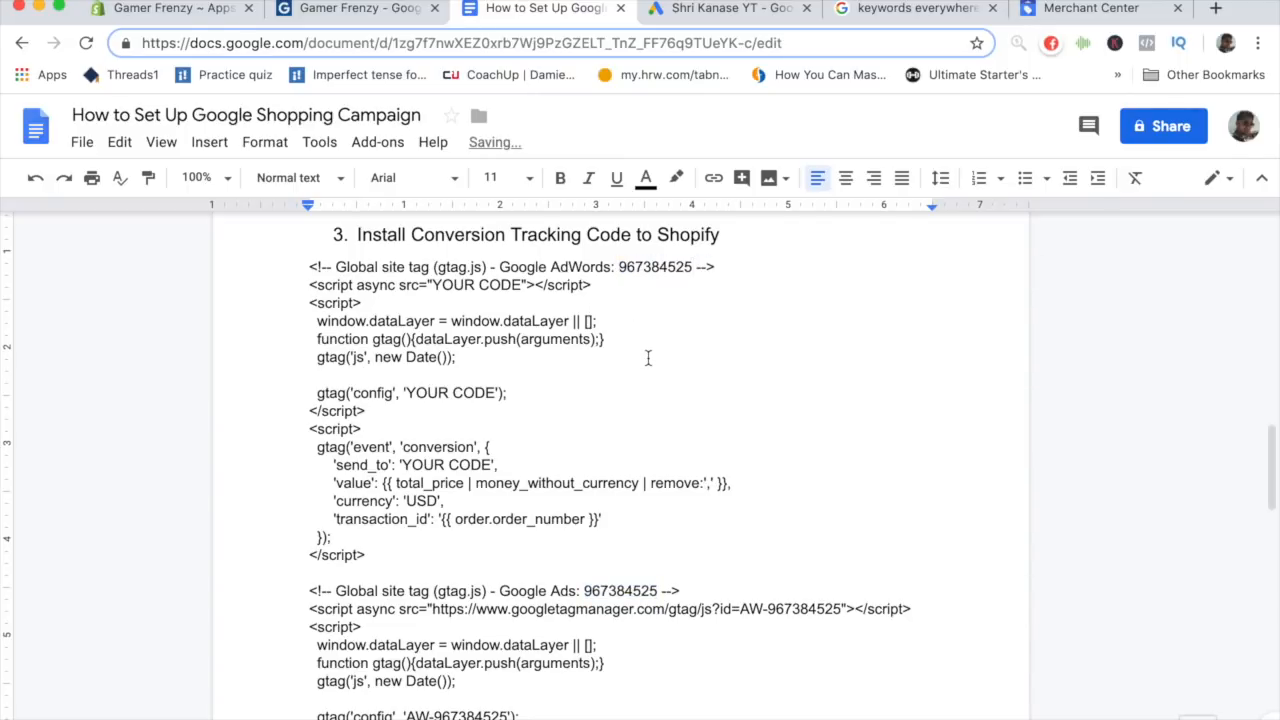
- Change "AdWords" to "Ads" in the template's global site tag comment
{"action": "double_click", "coordinate": [561, 591]}
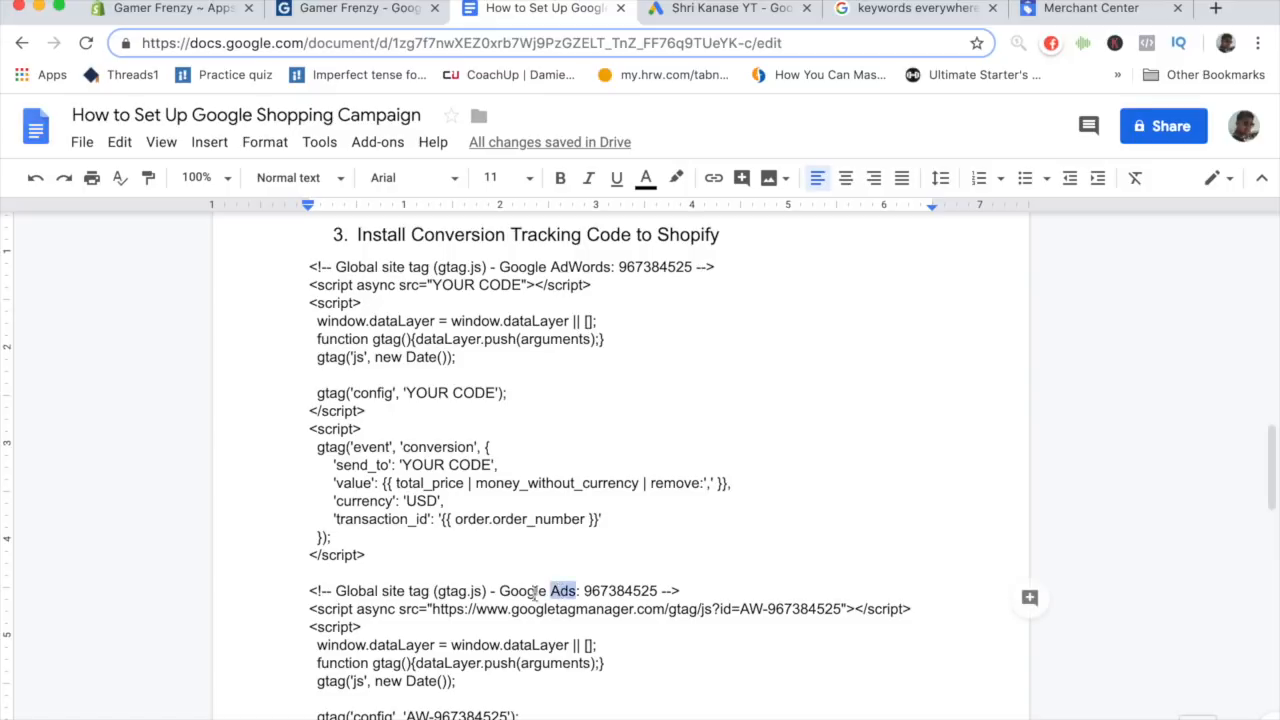
{"action": "double_click", "coordinate": [578, 268]}
{"action": "type", "text": "Ads"}
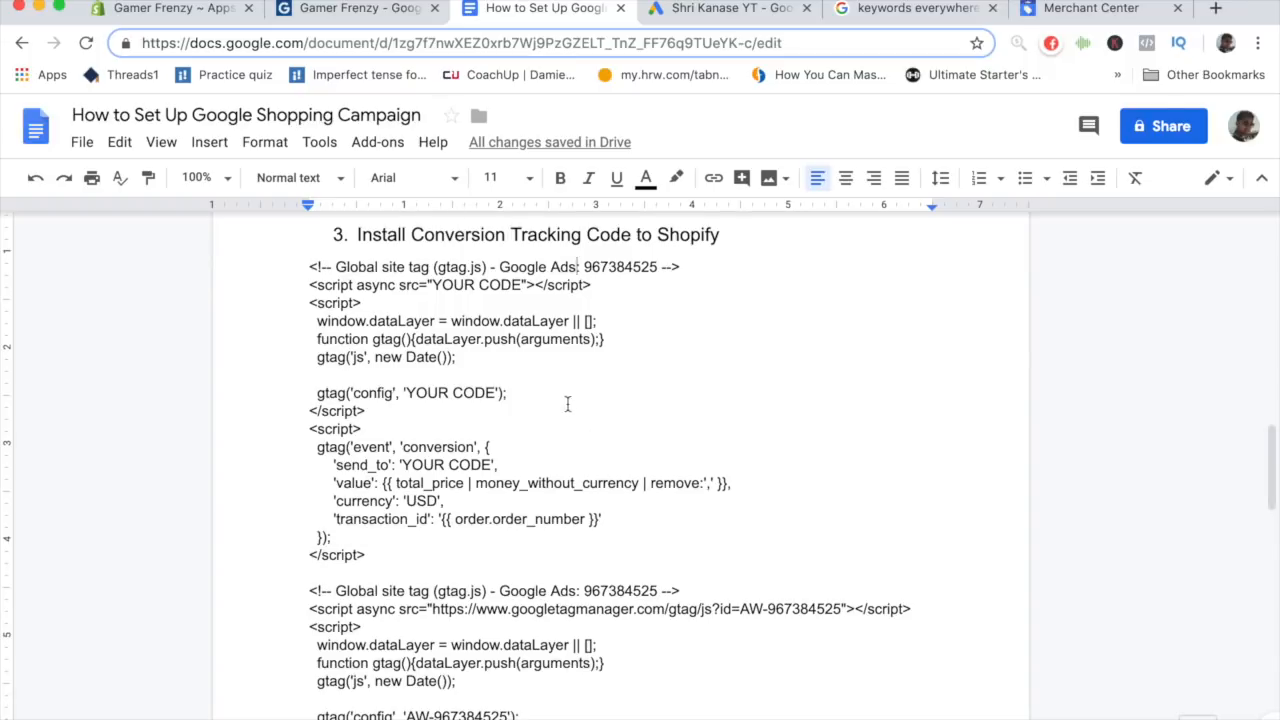
- Replace the template's script src placeholder with the googletagmanager gtag.js URL from the pasted code
{"action": "scroll", "coordinate": [583, 390], "scroll_direction": "down", "scroll_amount": 1}
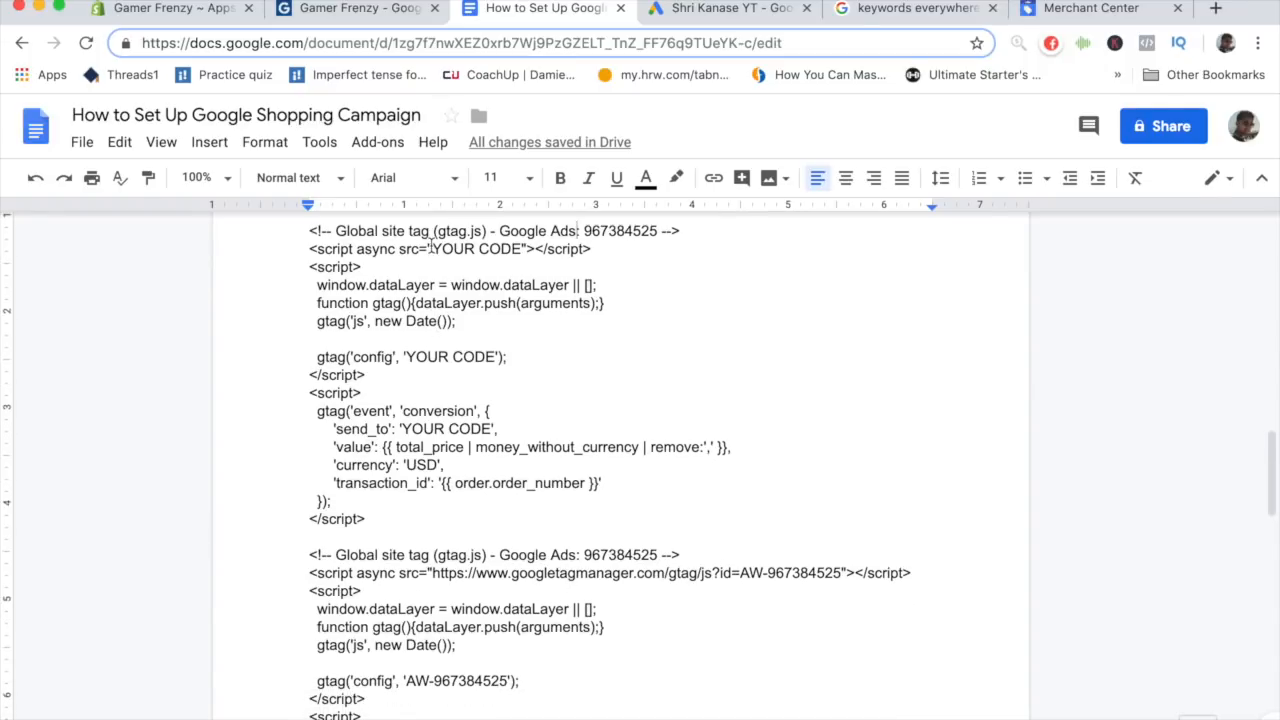
{"action": "left_click_drag", "start_coordinate": [430, 248], "coordinate": [525, 250]}
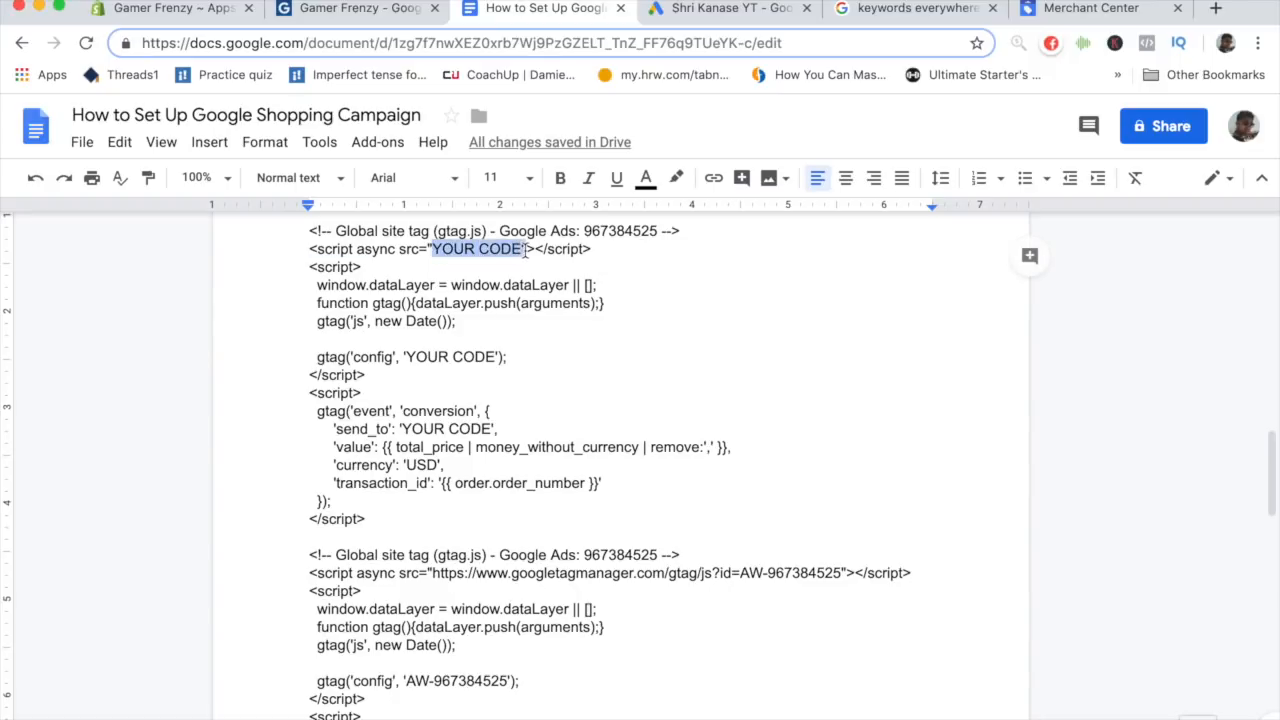
{"action": "left_click", "coordinate": [524, 250]}
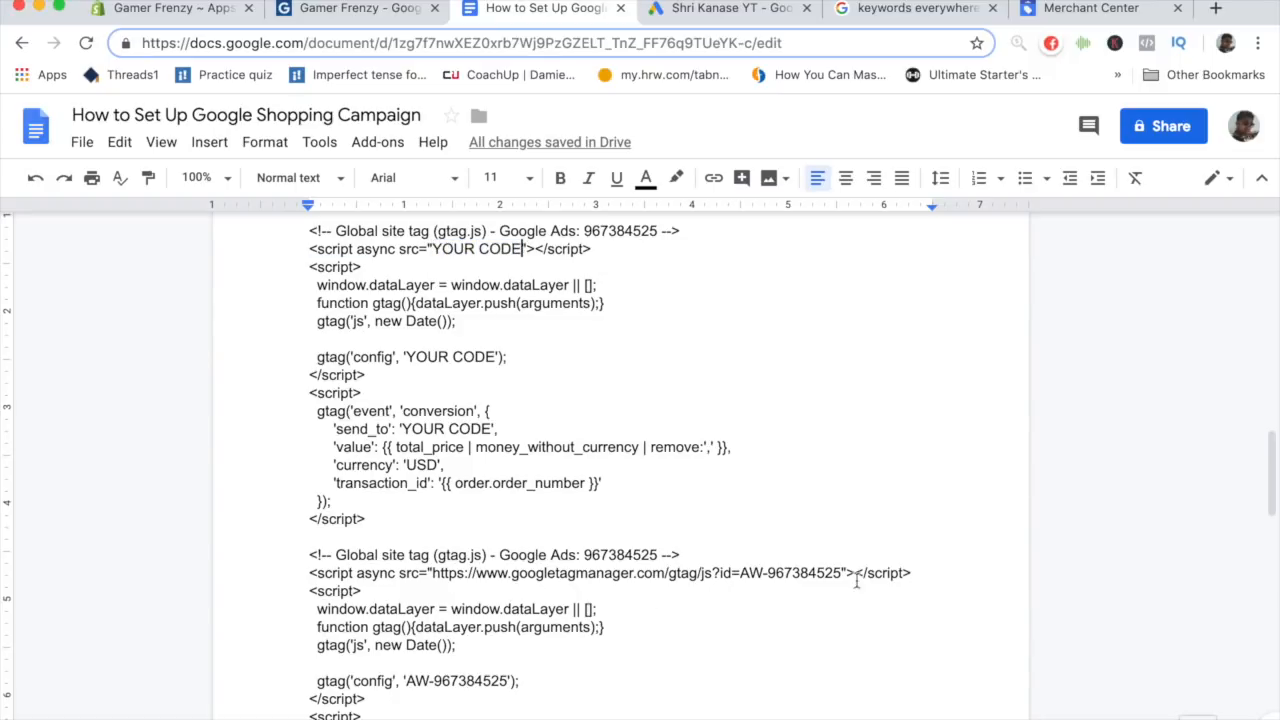
{"action": "left_click_drag", "start_coordinate": [843, 575], "coordinate": [432, 577]}
{"action": "key", "text": "super+c"}
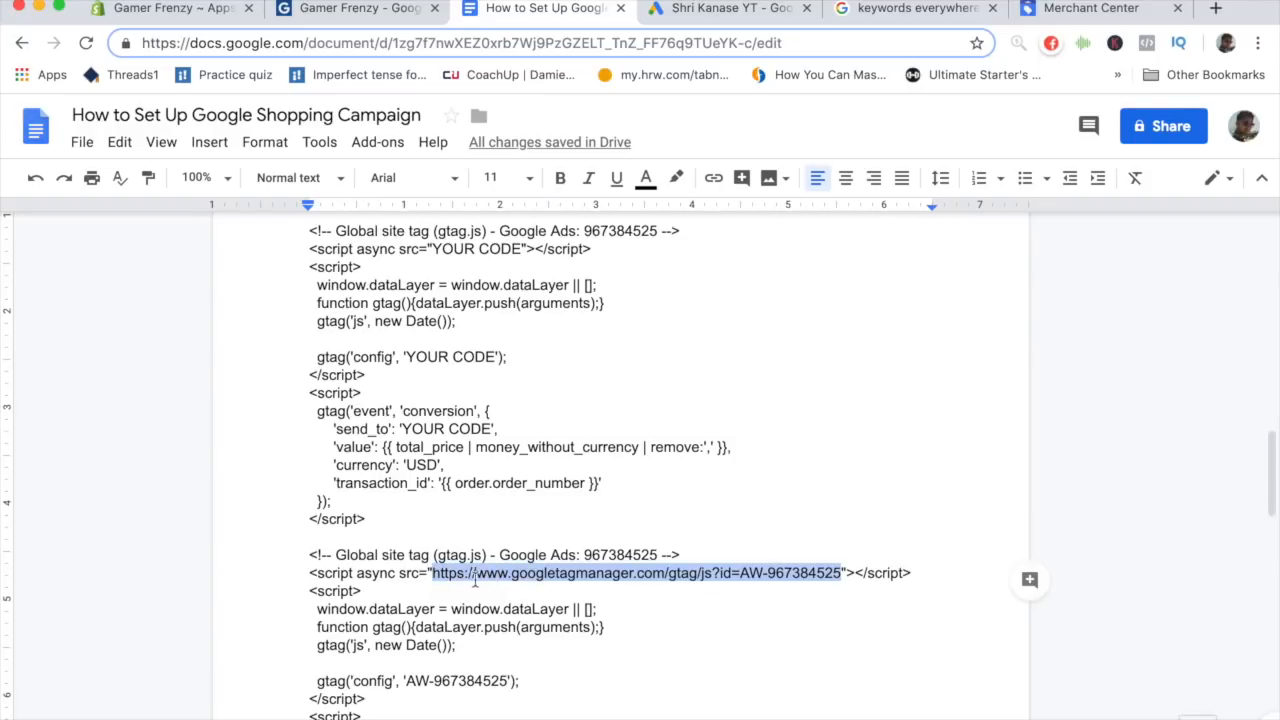
{"action": "left_click_drag", "start_coordinate": [522, 250], "coordinate": [433, 250]}
{"action": "key", "text": "super+v"}
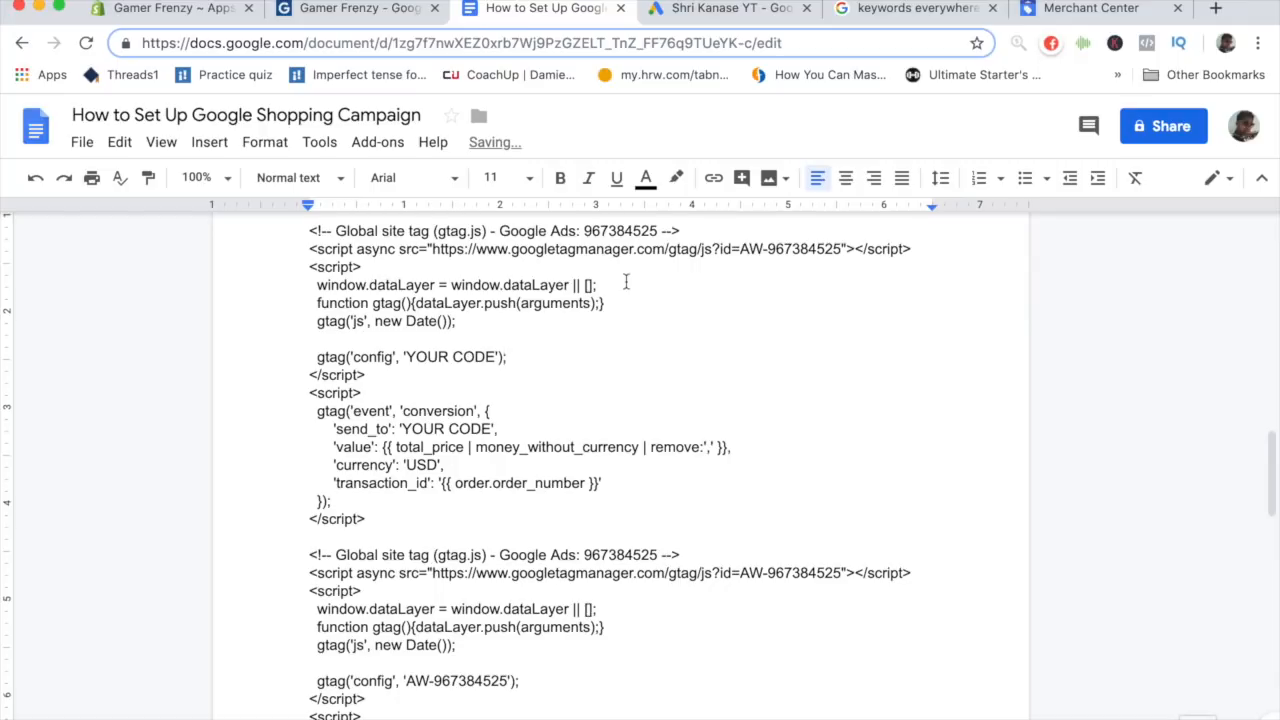
- Replace the placeholder in the template's gtag config line with the AW conversion ID from the pasted code
{"action": "scroll", "coordinate": [626, 280], "scroll_direction": "up", "scroll_amount": 1}
{"action": "scroll", "coordinate": [626, 280], "scroll_direction": "down", "scroll_amount": 2}
{"action": "left_click_drag", "start_coordinate": [406, 294], "coordinate": [496, 294]}
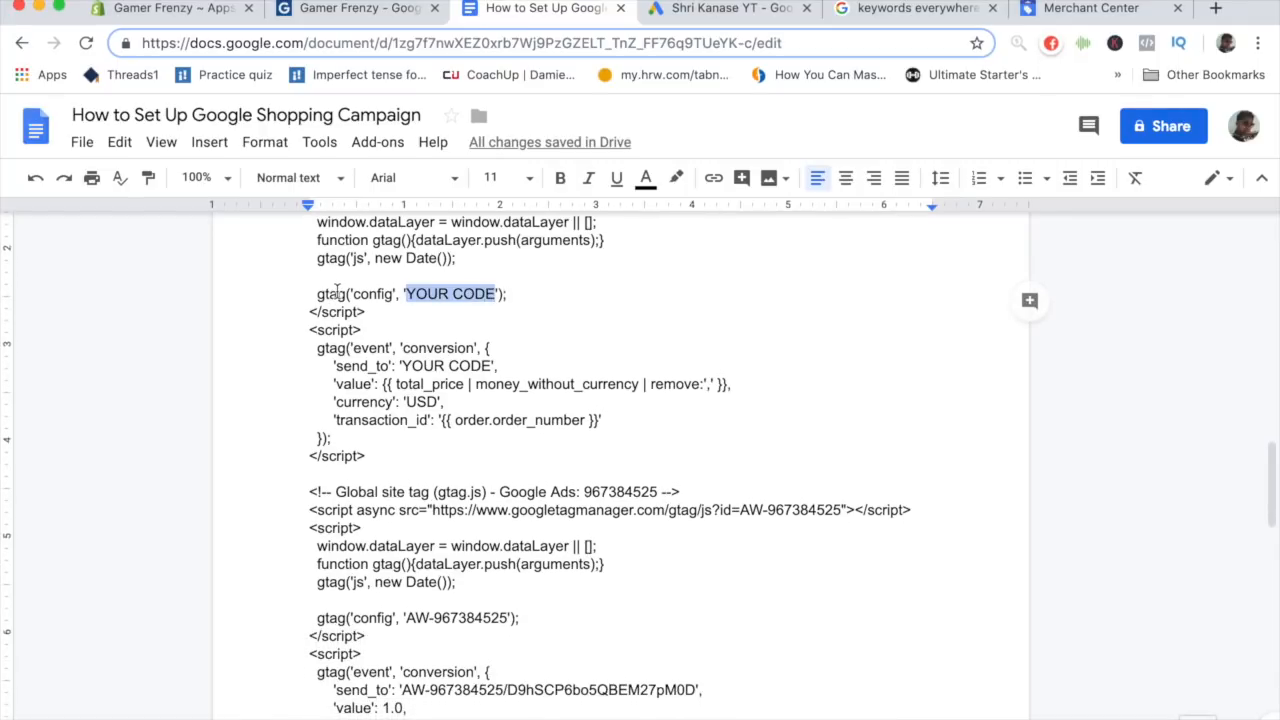
{"action": "left_click", "coordinate": [338, 292]}
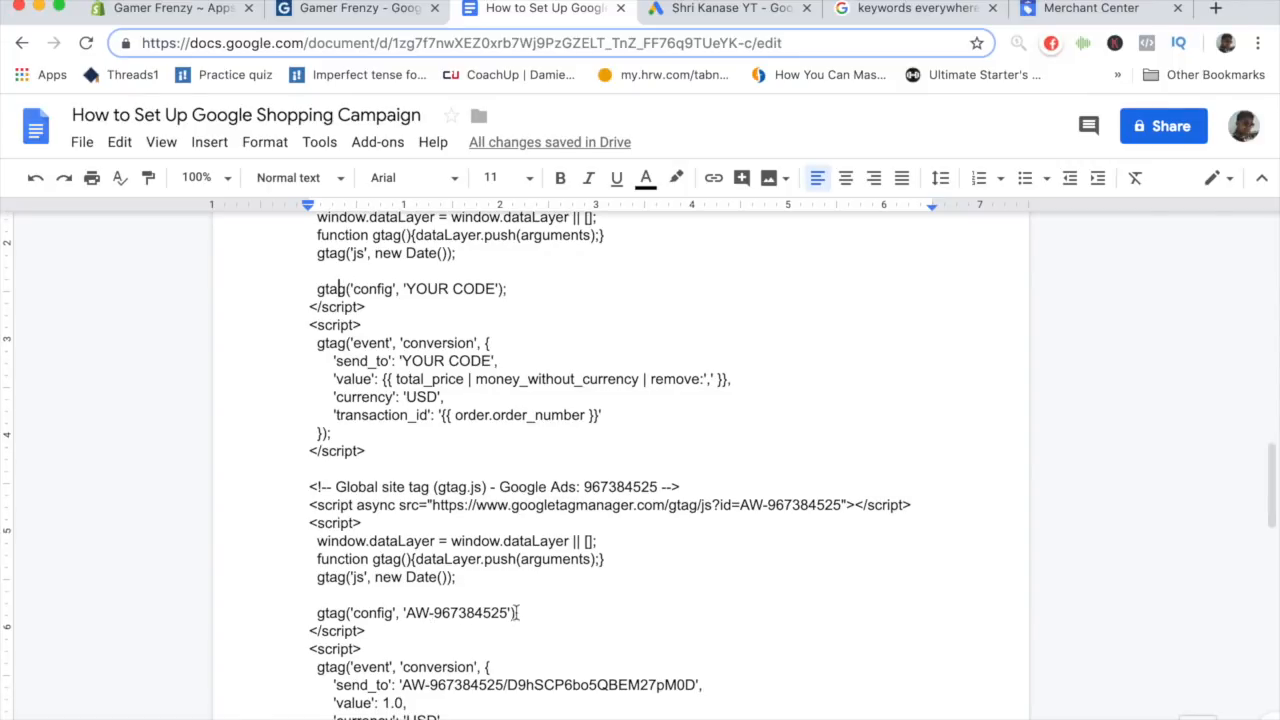
{"action": "left_click_drag", "start_coordinate": [508, 613], "coordinate": [407, 614]}
{"action": "key", "text": "ctrl+c"}
{"action": "left_click_drag", "start_coordinate": [496, 289], "coordinate": [405, 289]}
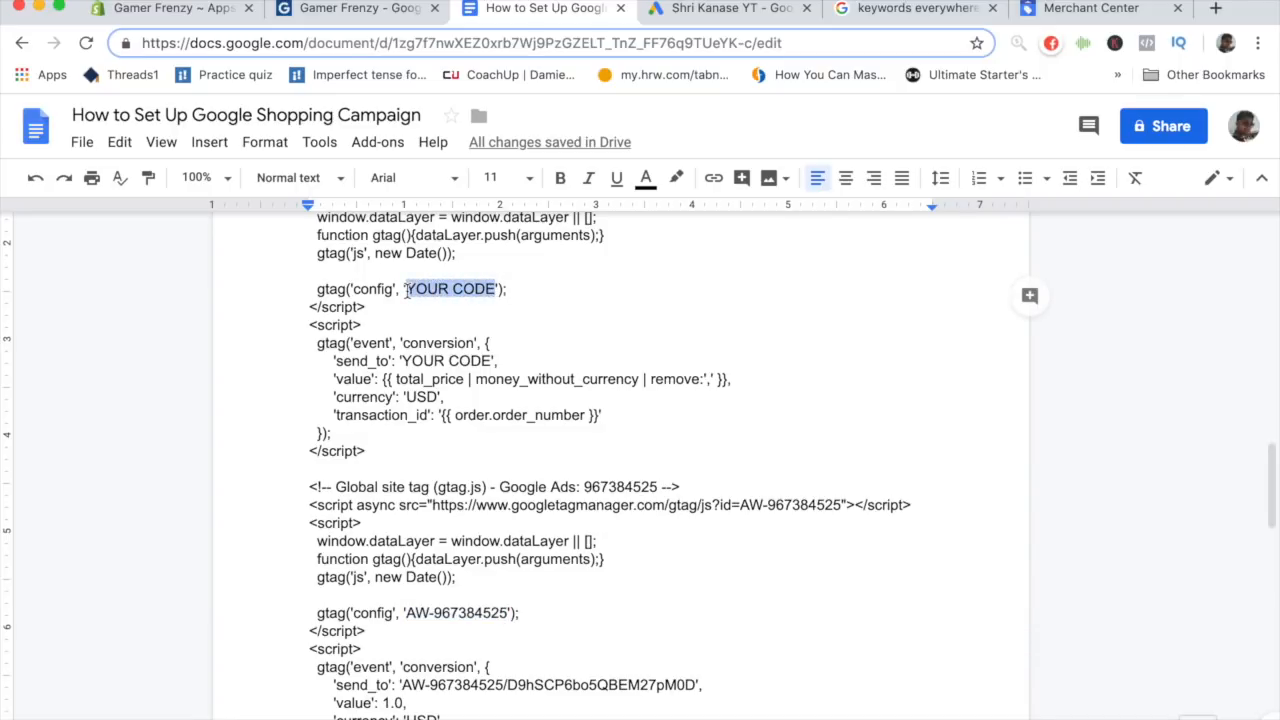
{"action": "key", "text": "ctrl+v"}
- Replace the template's send_to placeholder with the AW conversion ID and label from the event snippet
{"action": "scroll", "coordinate": [508, 414], "scroll_direction": "down", "scroll_amount": 1}
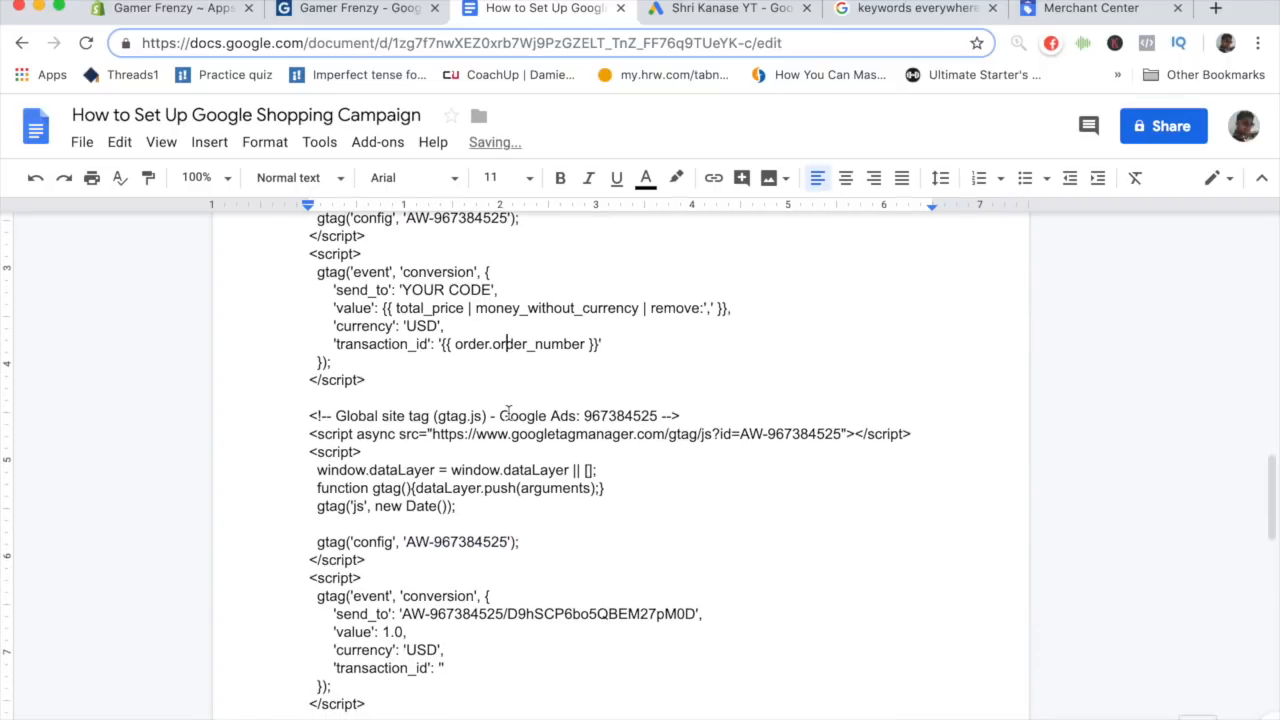
{"action": "left_click_drag", "start_coordinate": [334, 289], "coordinate": [500, 290]}
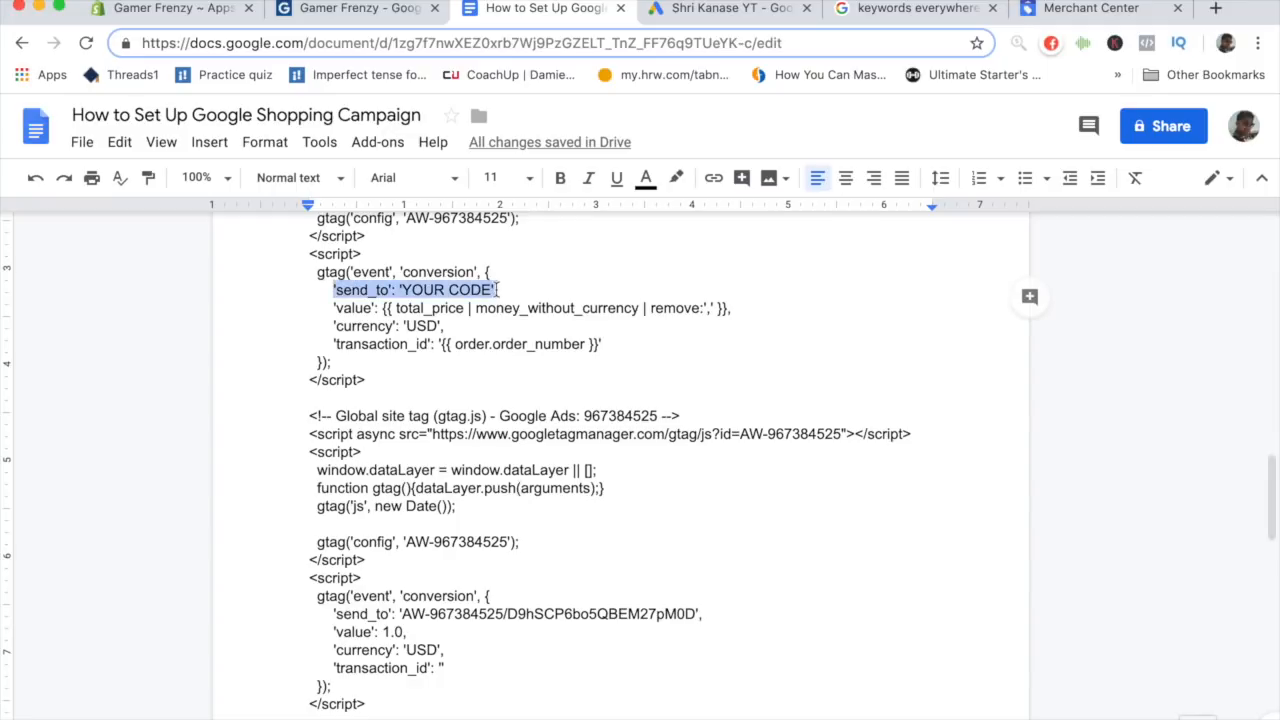
{"action": "left_click", "coordinate": [500, 290]}
{"action": "left_click_drag", "start_coordinate": [333, 614], "coordinate": [398, 613]}
{"action": "key", "text": "super+c"}
{"action": "left_click", "coordinate": [665, 630]}
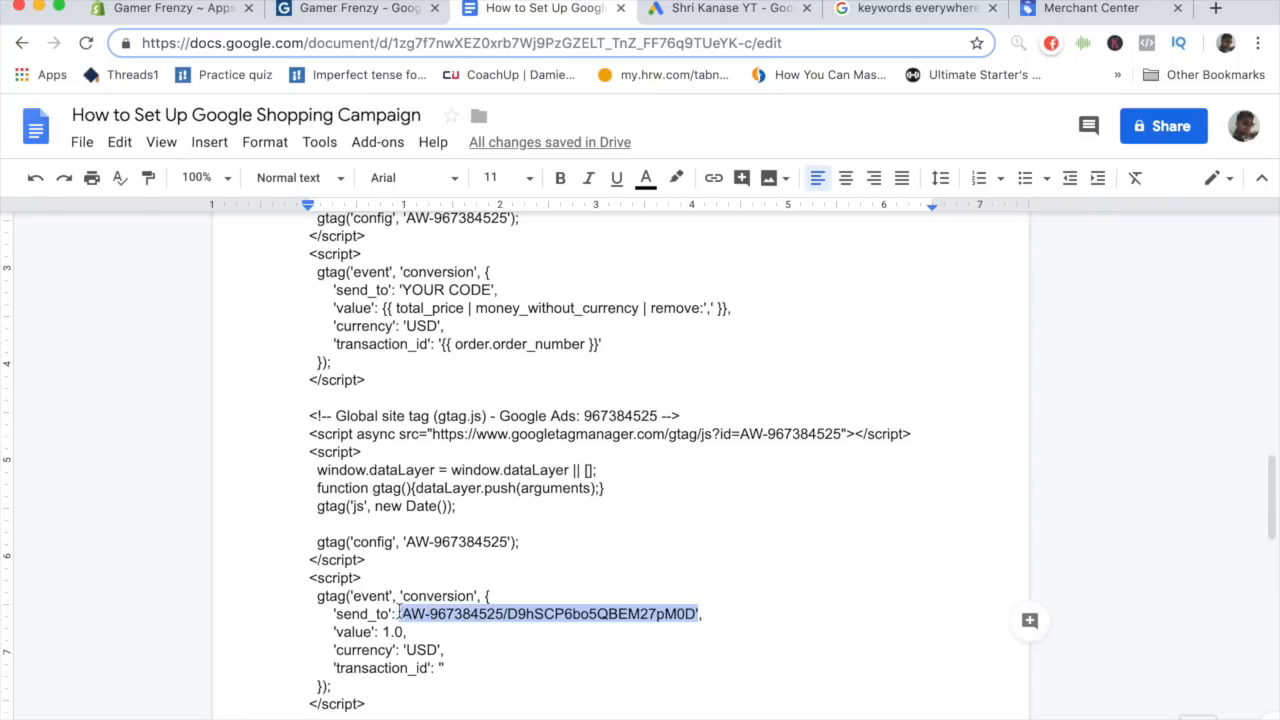
{"action": "left_click_drag", "start_coordinate": [496, 290], "coordinate": [399, 290]}
{"action": "key", "text": "super+v"}
{"action": "left_click", "coordinate": [500, 405]}
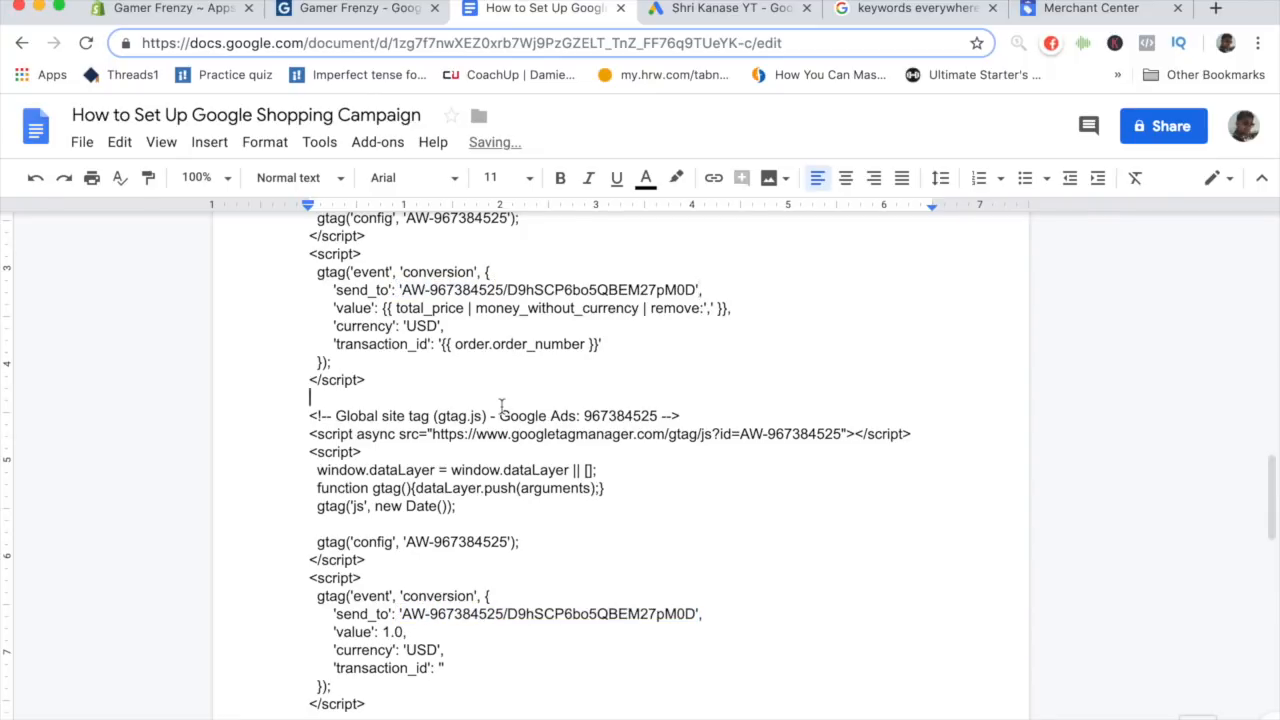
- Delete the pasted Google Ads global site tag and event snippet below the completed template
{"action": "scroll", "coordinate": [500, 405], "scroll_direction": "up", "scroll_amount": 1}
{"action": "scroll", "coordinate": [412, 500], "scroll_direction": "up", "scroll_amount": 2}
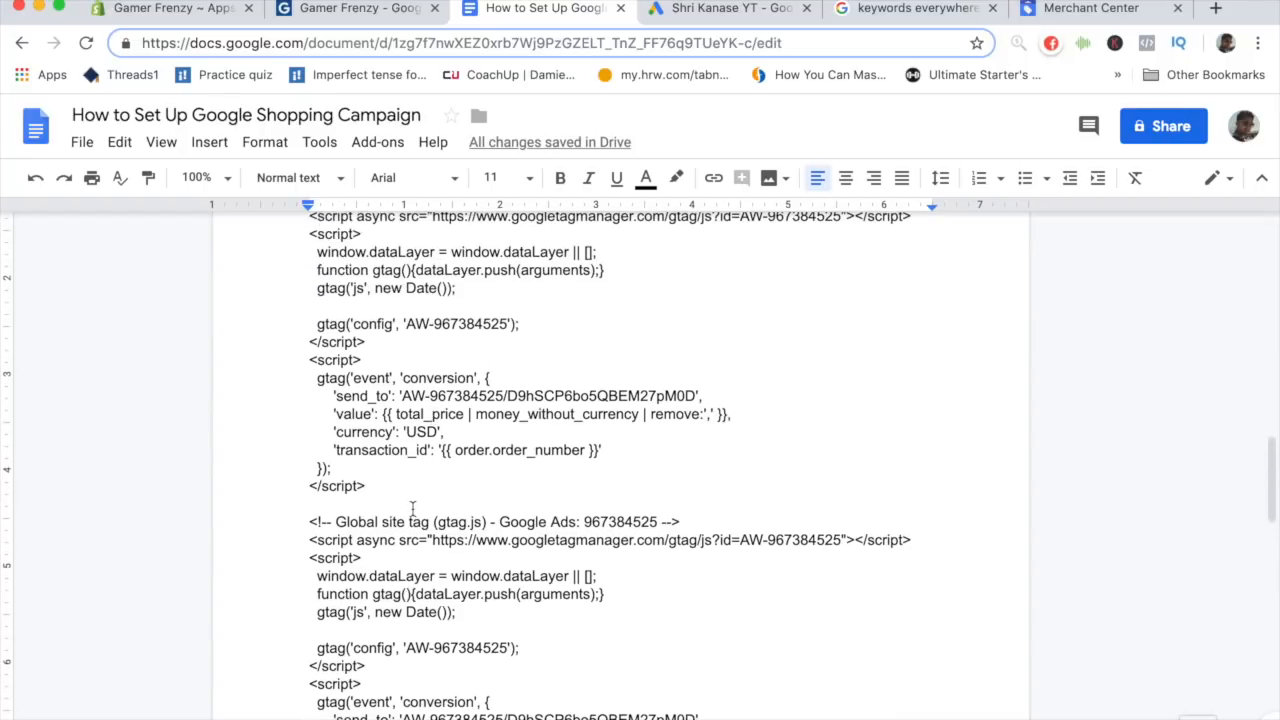
{"action": "scroll", "coordinate": [412, 510], "scroll_direction": "up", "scroll_amount": 1}
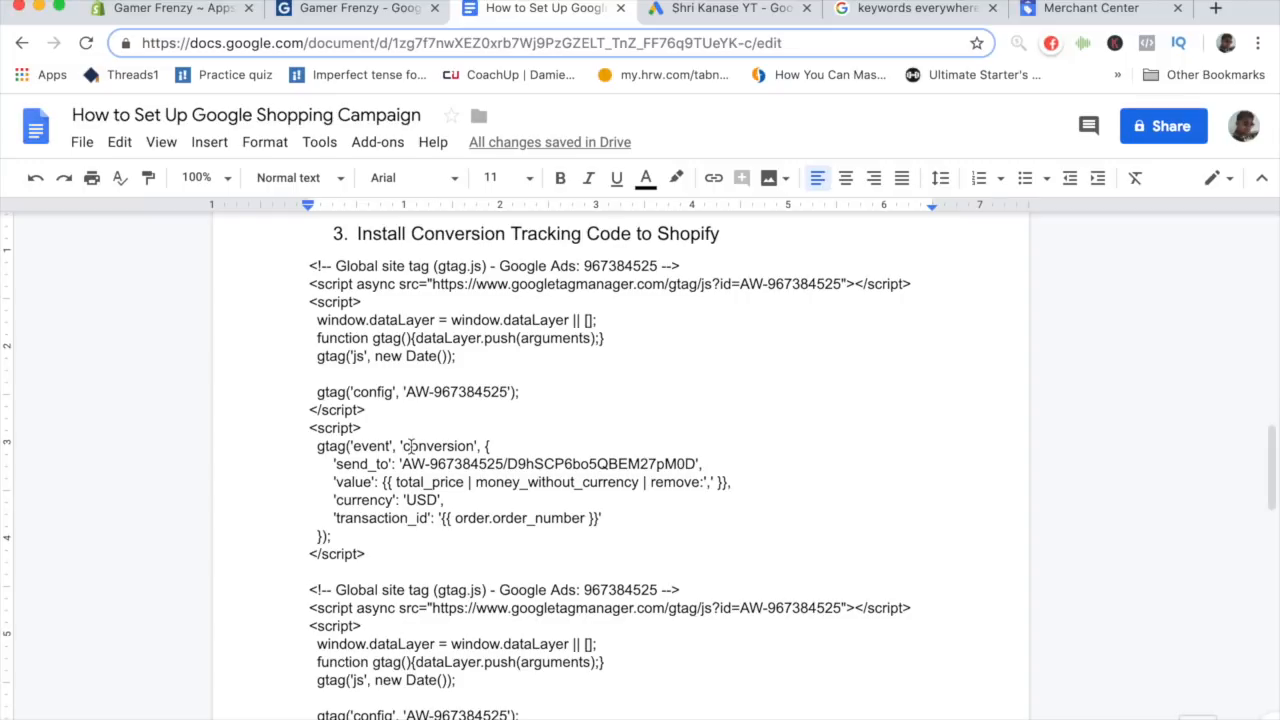
{"action": "scroll", "coordinate": [428, 662], "scroll_direction": "down", "scroll_amount": 3}
{"action": "double_click", "coordinate": [417, 712]}
{"action": "left_click", "coordinate": [417, 712]}
{"action": "left_click_drag", "start_coordinate": [417, 712], "coordinate": [308, 428]}
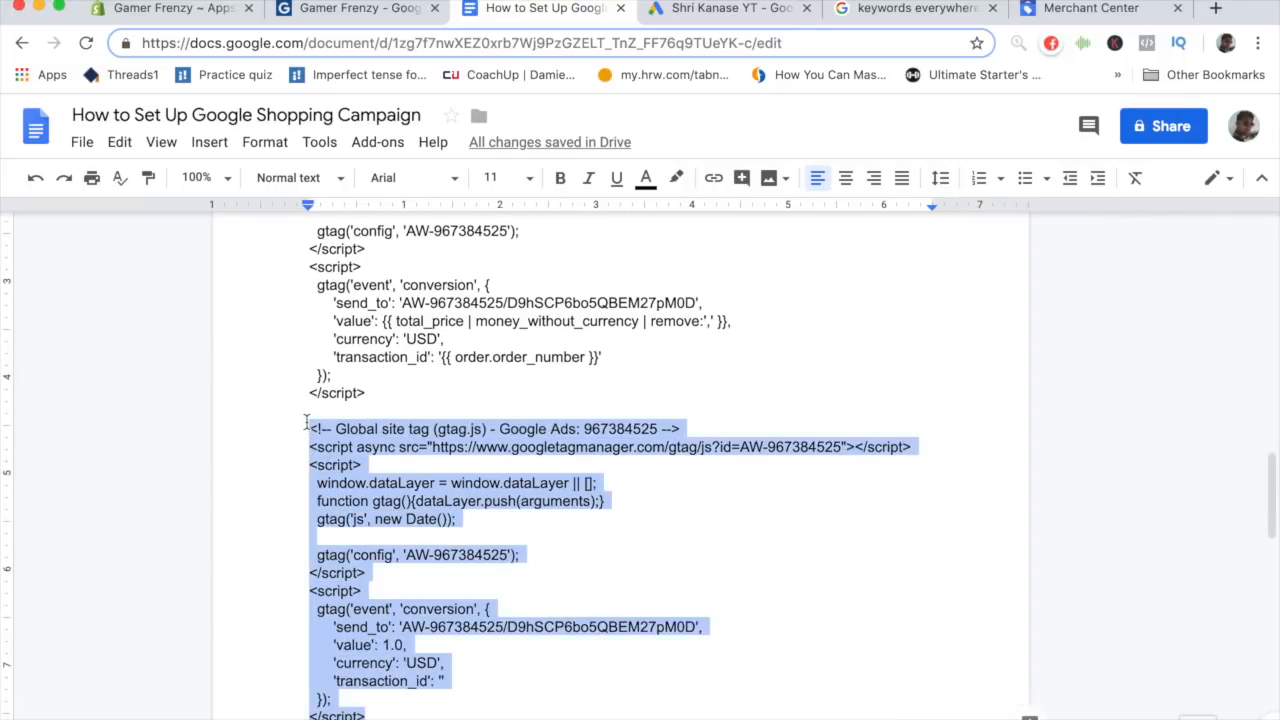
{"action": "key", "text": "BackSpace"}
- Select the completed conversion tracking code under the Install Conversion Tracking Code to Shopify heading
{"action": "scroll", "coordinate": [368, 487], "scroll_direction": "up", "scroll_amount": 4}
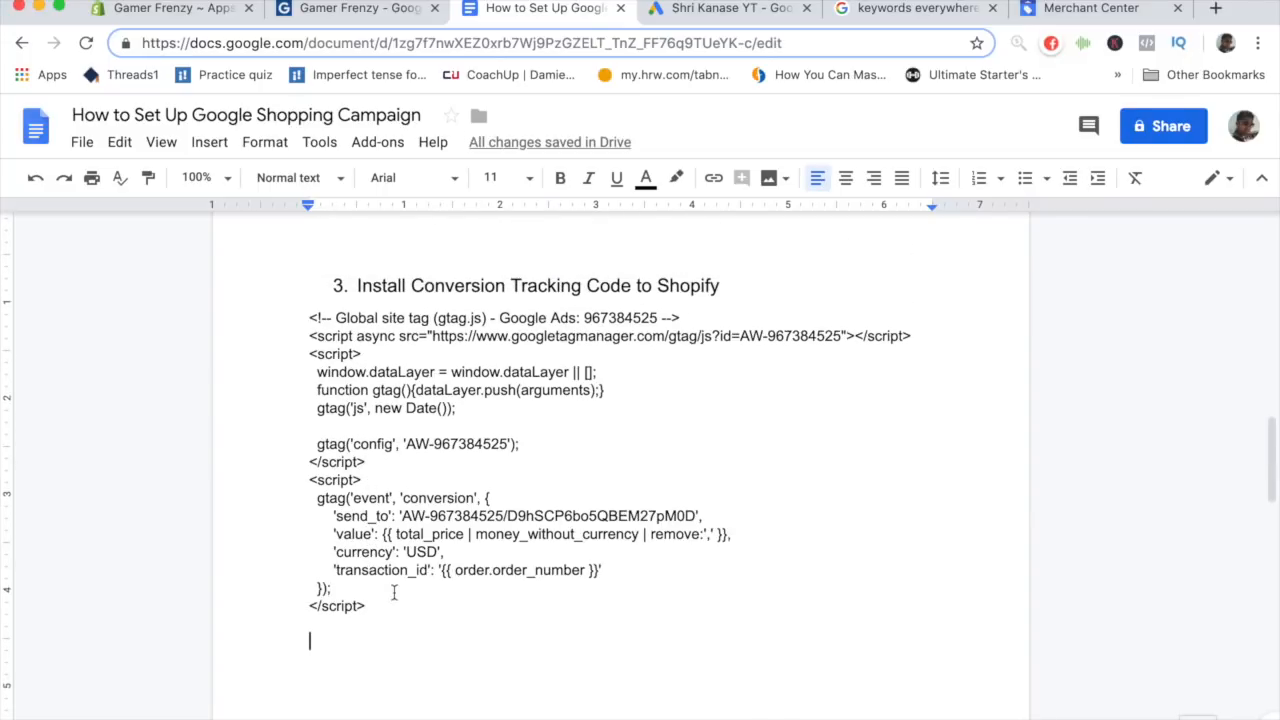
{"action": "left_click_drag", "start_coordinate": [395, 593], "coordinate": [305, 364]}
{"action": "left_click_drag", "start_coordinate": [309, 318], "coordinate": [307, 362]}
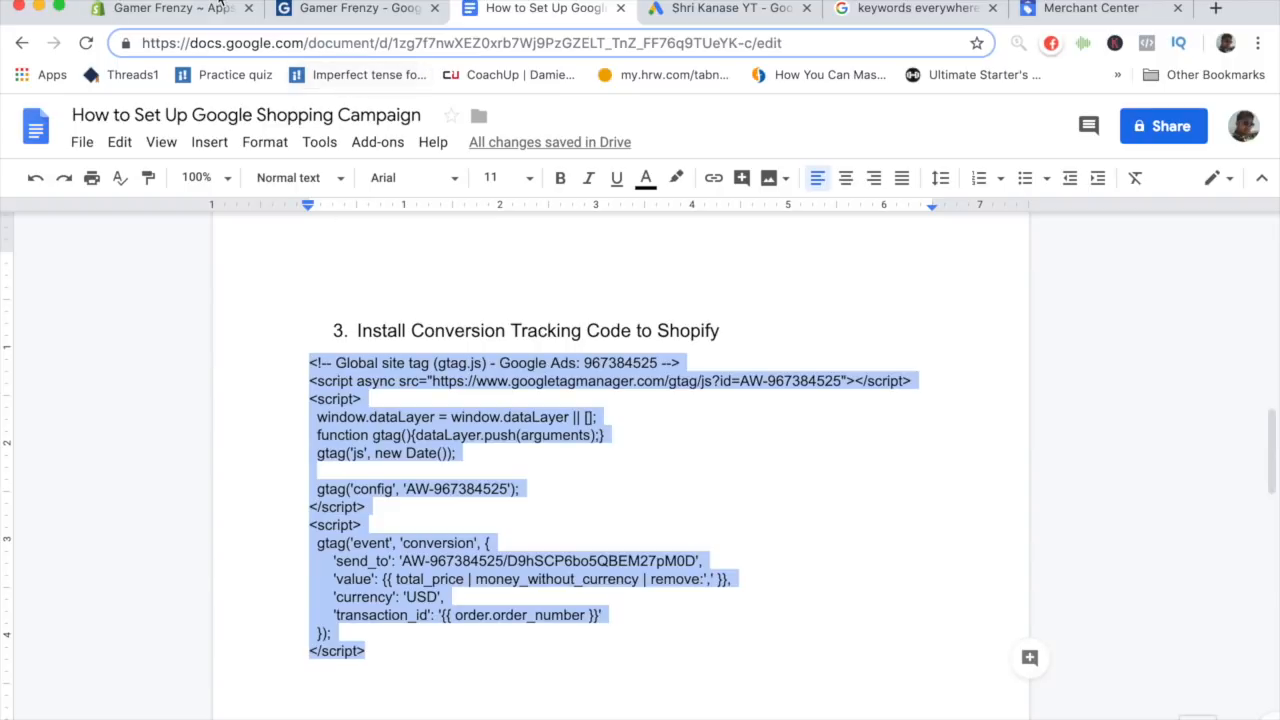
- Switch to the Shopify store admin and open its Home page
{"action": "left_click", "coordinate": [220, 15]}
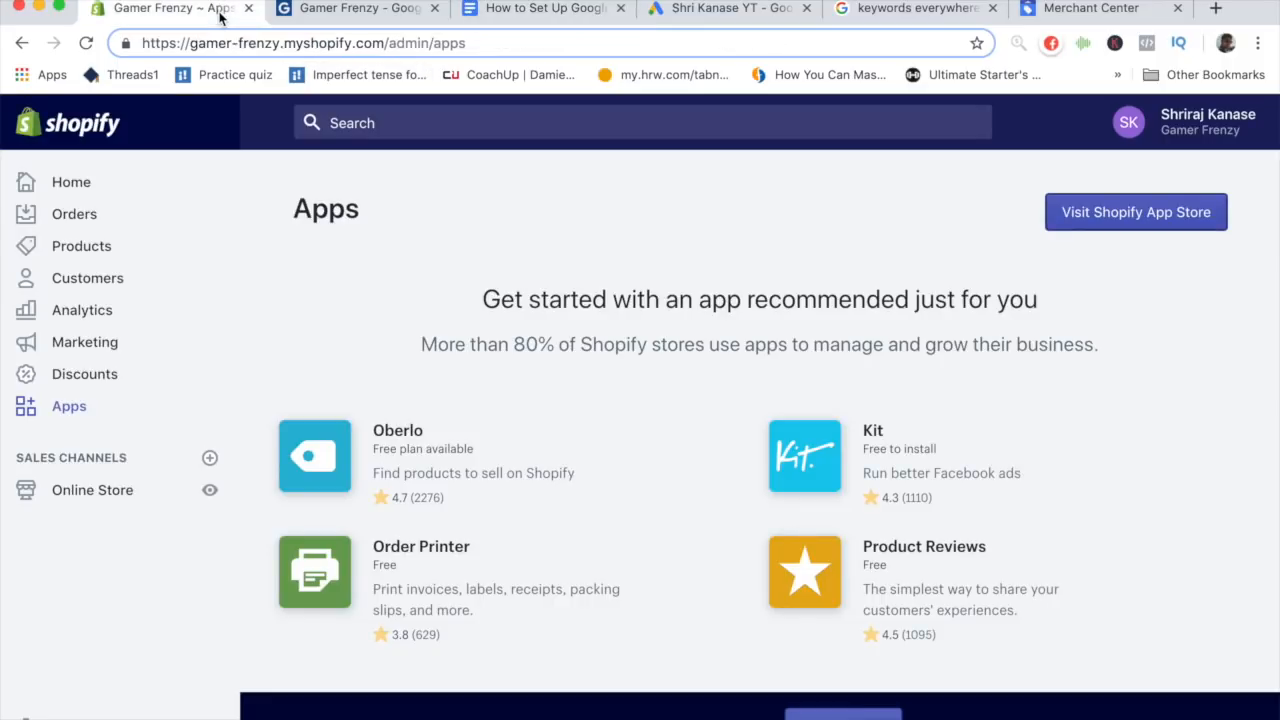
{"action": "left_click", "coordinate": [222, 182]}
{"action": "scroll", "coordinate": [230, 349], "scroll_direction": "down", "scroll_amount": 3}
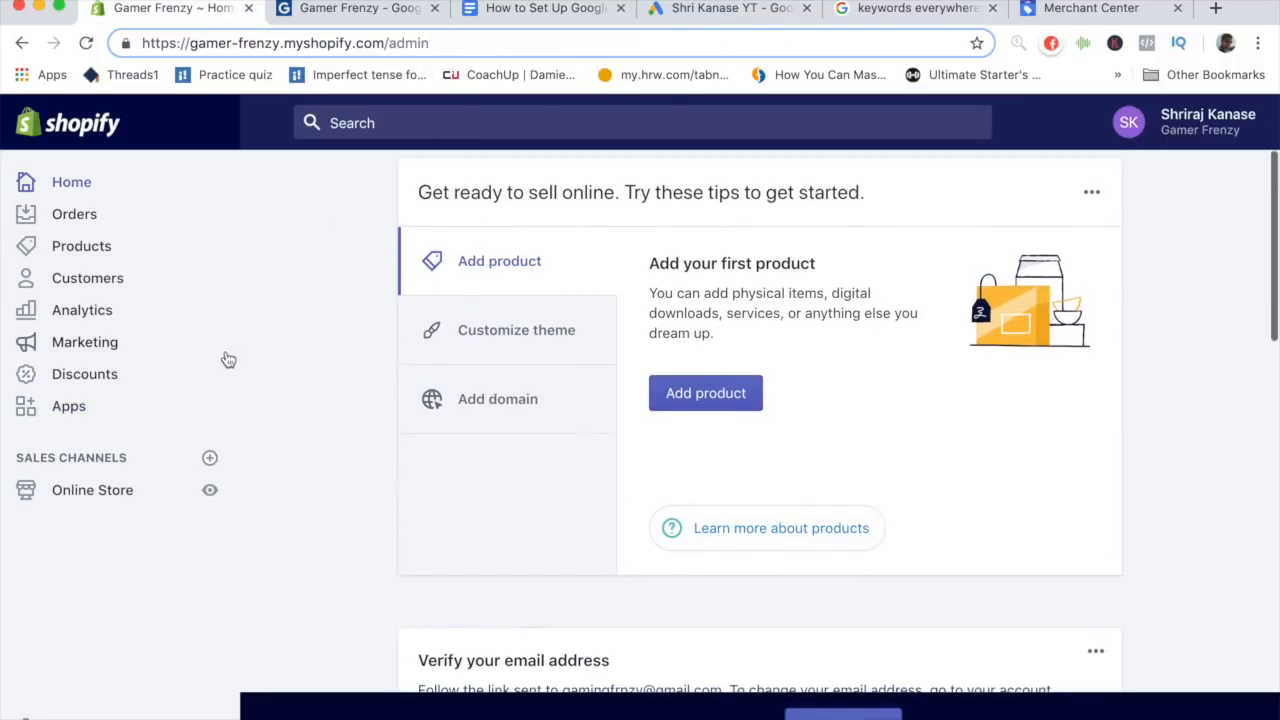
- Open the store's checkout settings and paste the conversion tracking code into the Additional scripts field
{"action": "left_click", "coordinate": [164, 705]}
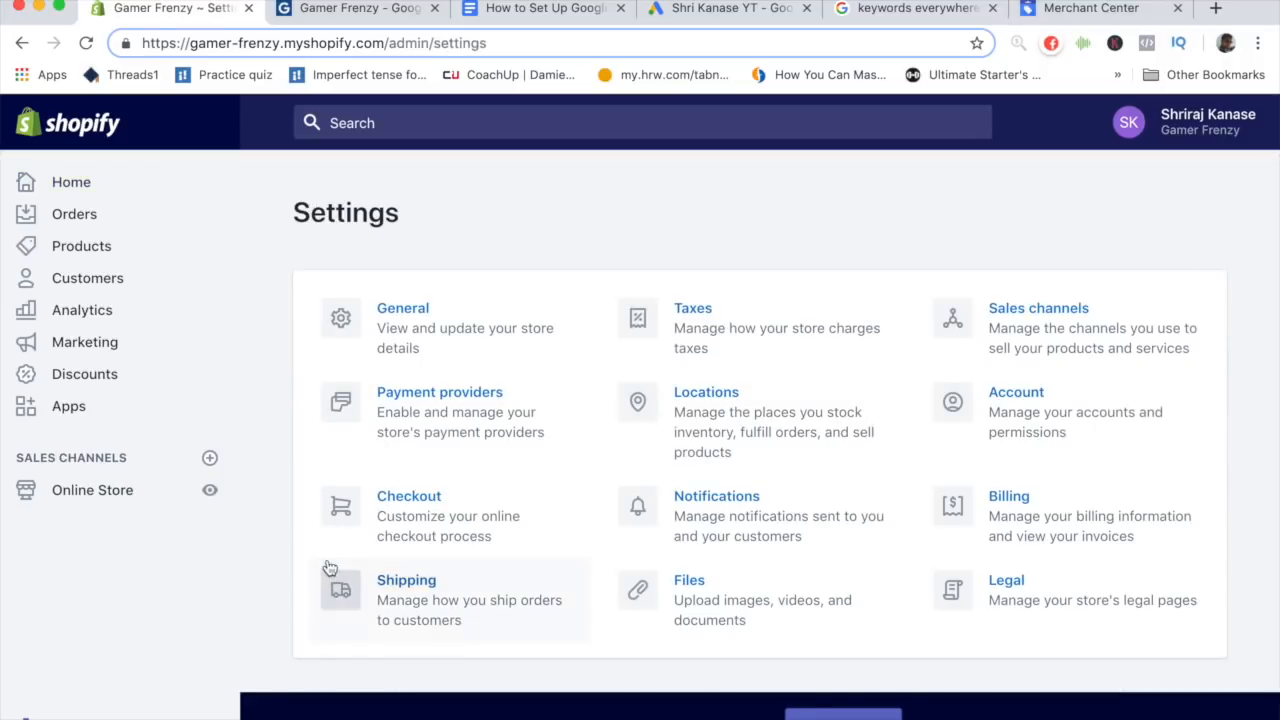
{"action": "left_click", "coordinate": [424, 527]}
{"action": "scroll", "coordinate": [569, 530], "scroll_direction": "down", "scroll_amount": 1}
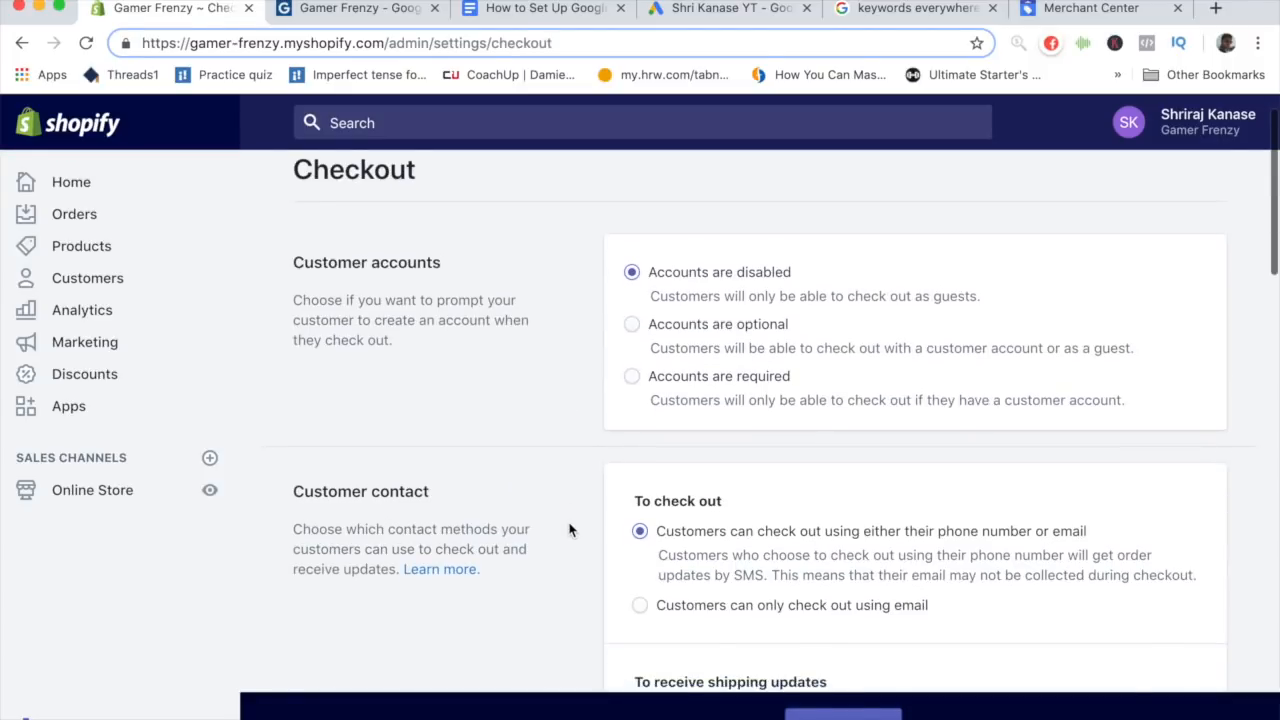
{"action": "scroll", "coordinate": [569, 530], "scroll_direction": "down", "scroll_amount": 15}
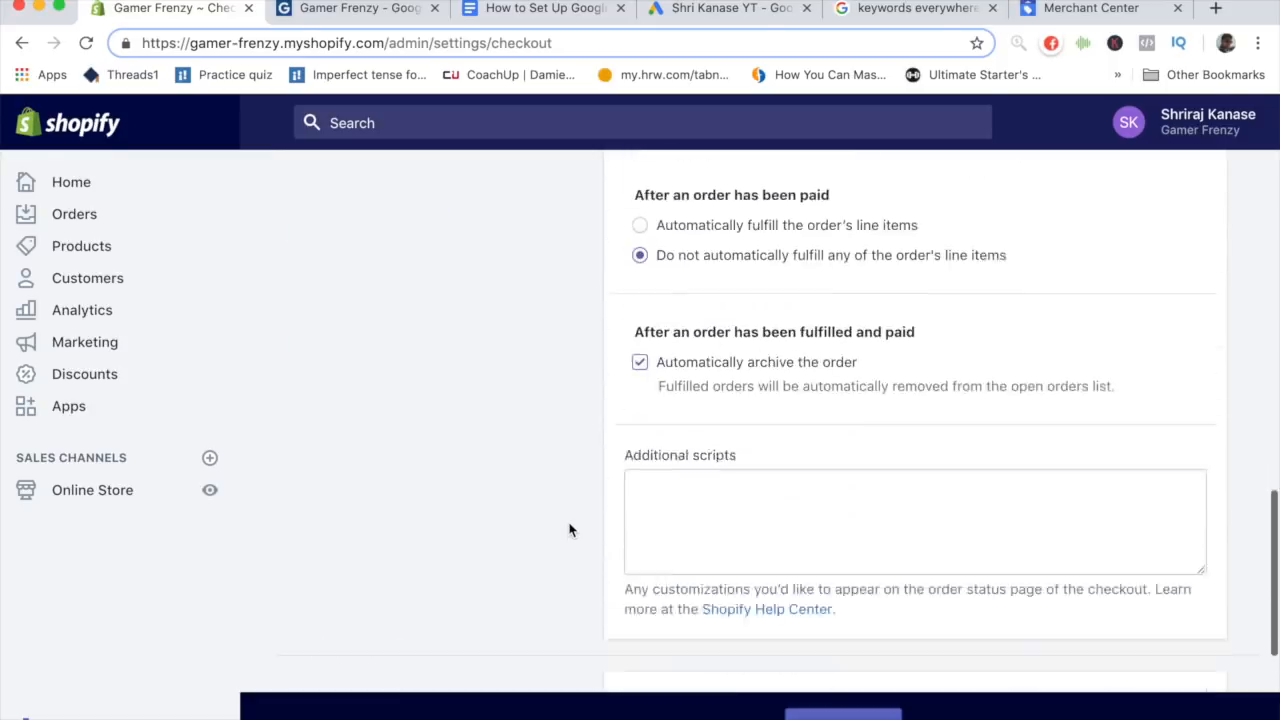
{"action": "scroll", "coordinate": [569, 530], "scroll_direction": "down", "scroll_amount": 5}
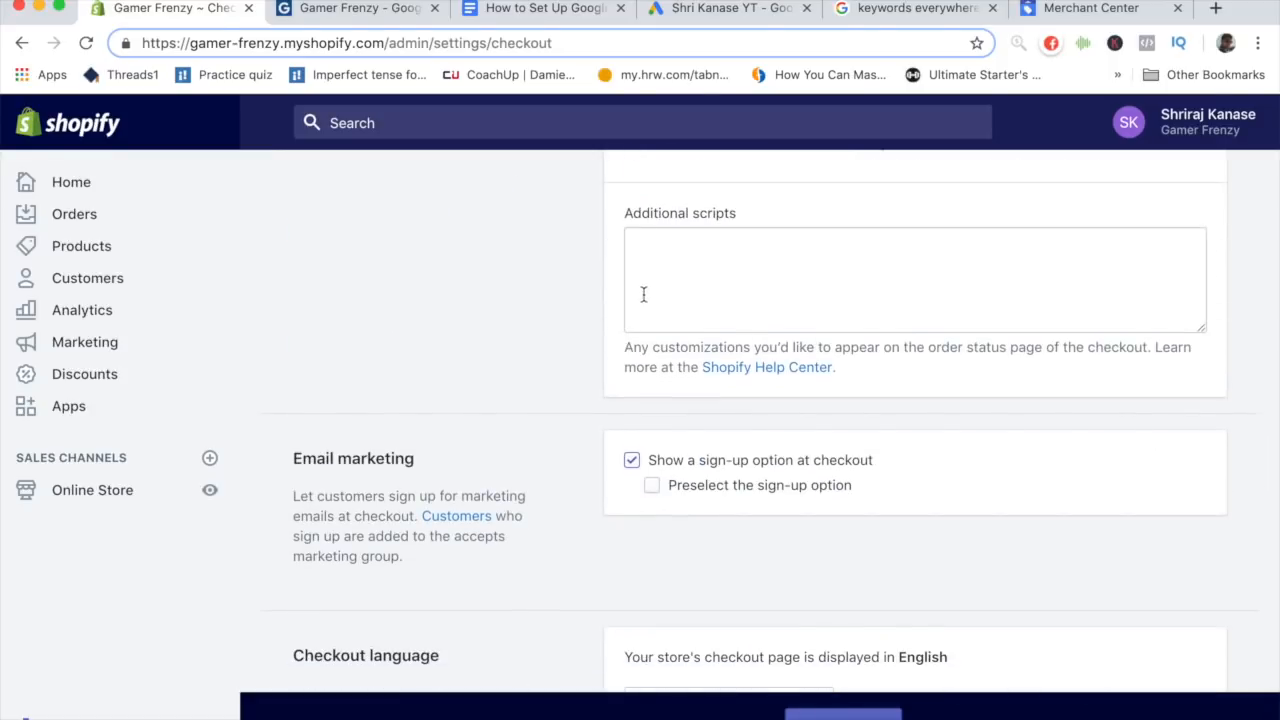
{"action": "scroll", "coordinate": [644, 294], "scroll_direction": "up", "scroll_amount": 4}
{"action": "scroll", "coordinate": [654, 500], "scroll_direction": "down", "scroll_amount": 2}
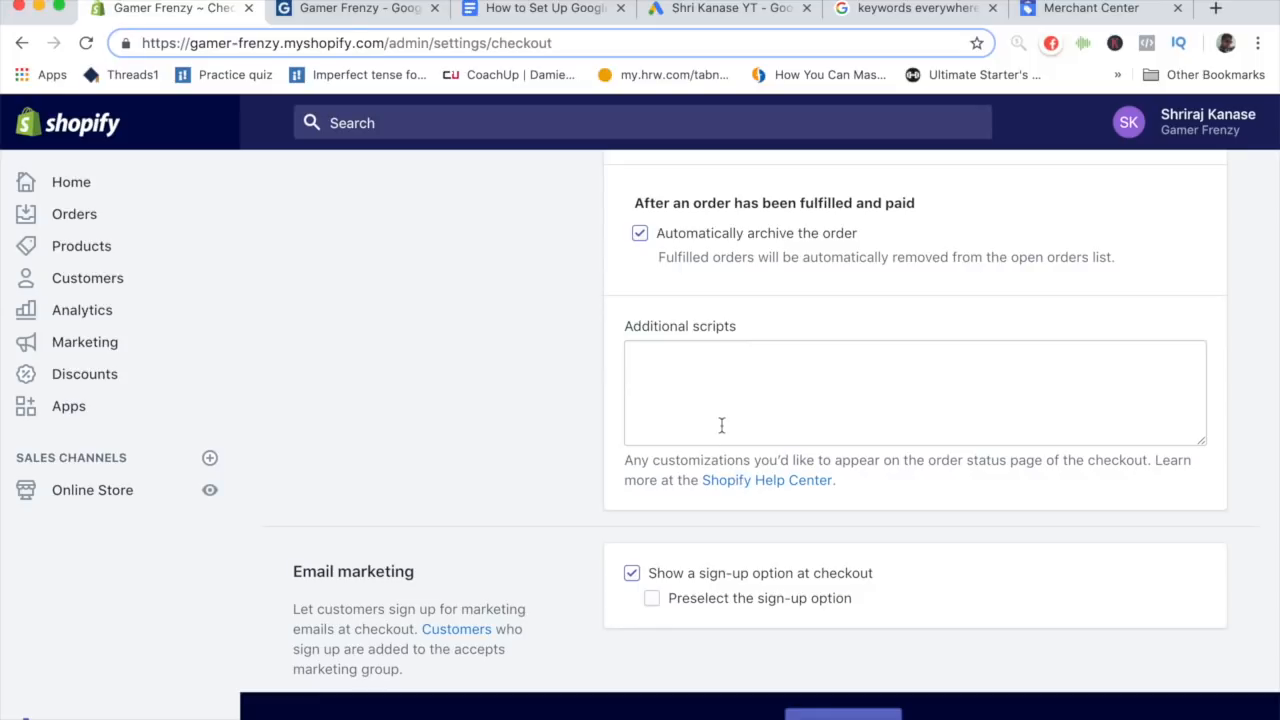
{"action": "left_click", "coordinate": [727, 405]}
{"action": "key", "text": "super+v"}
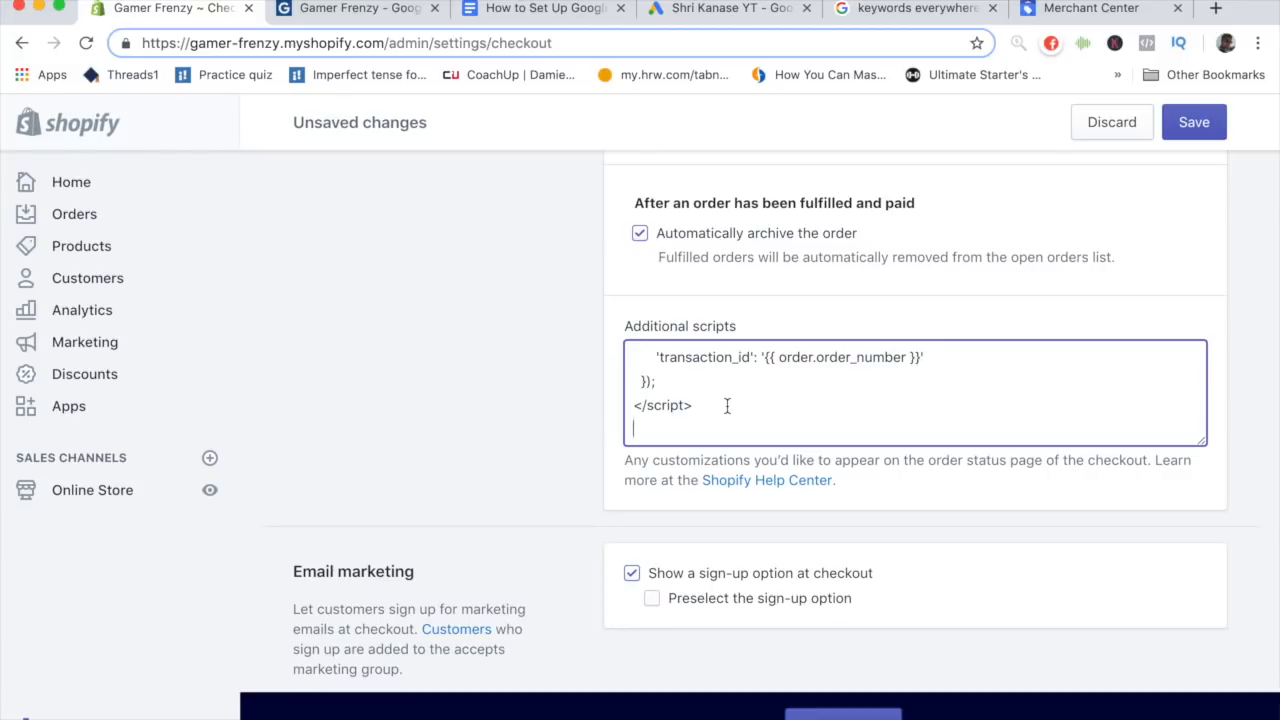
- Remove the extra blank lines from the pasted script and save the checkout settings
{"action": "key", "text": "BackSpace"}
{"action": "scroll", "coordinate": [700, 400], "scroll_direction": "up", "scroll_amount": 5}
{"action": "scroll", "coordinate": [679, 397], "scroll_direction": "down", "scroll_amount": 2}
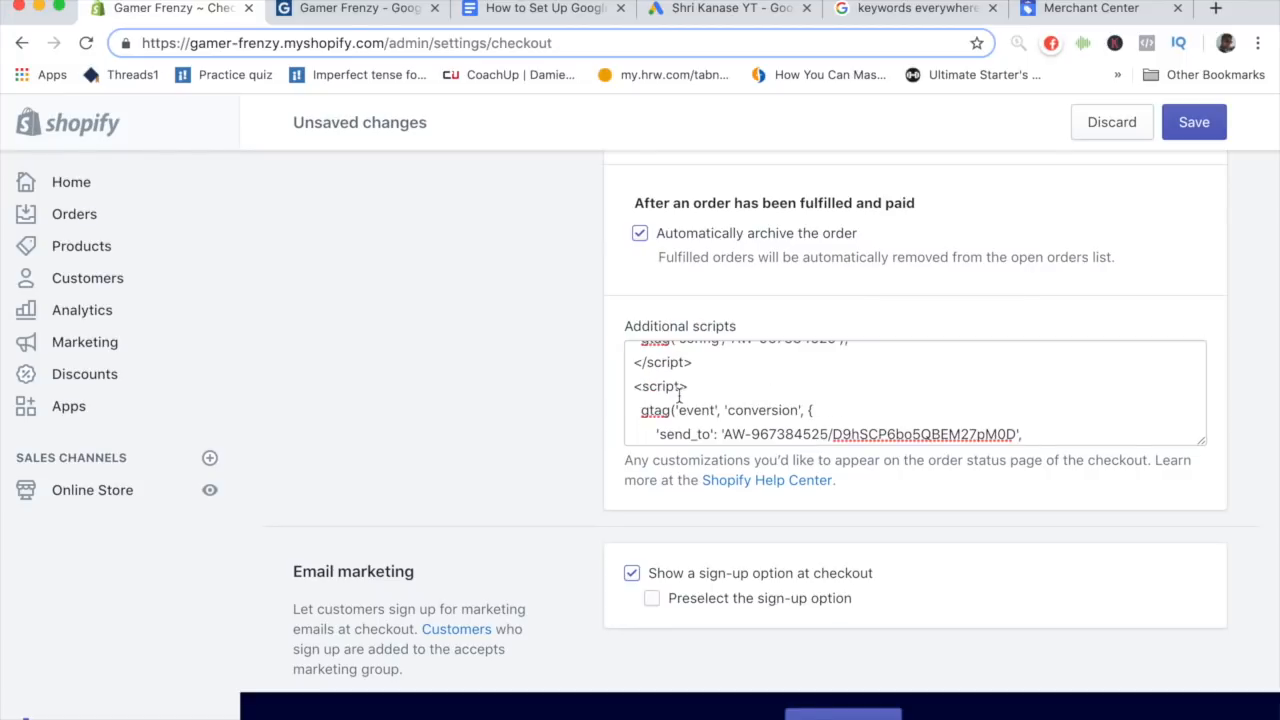
{"action": "scroll", "coordinate": [679, 397], "scroll_direction": "up", "scroll_amount": 2}
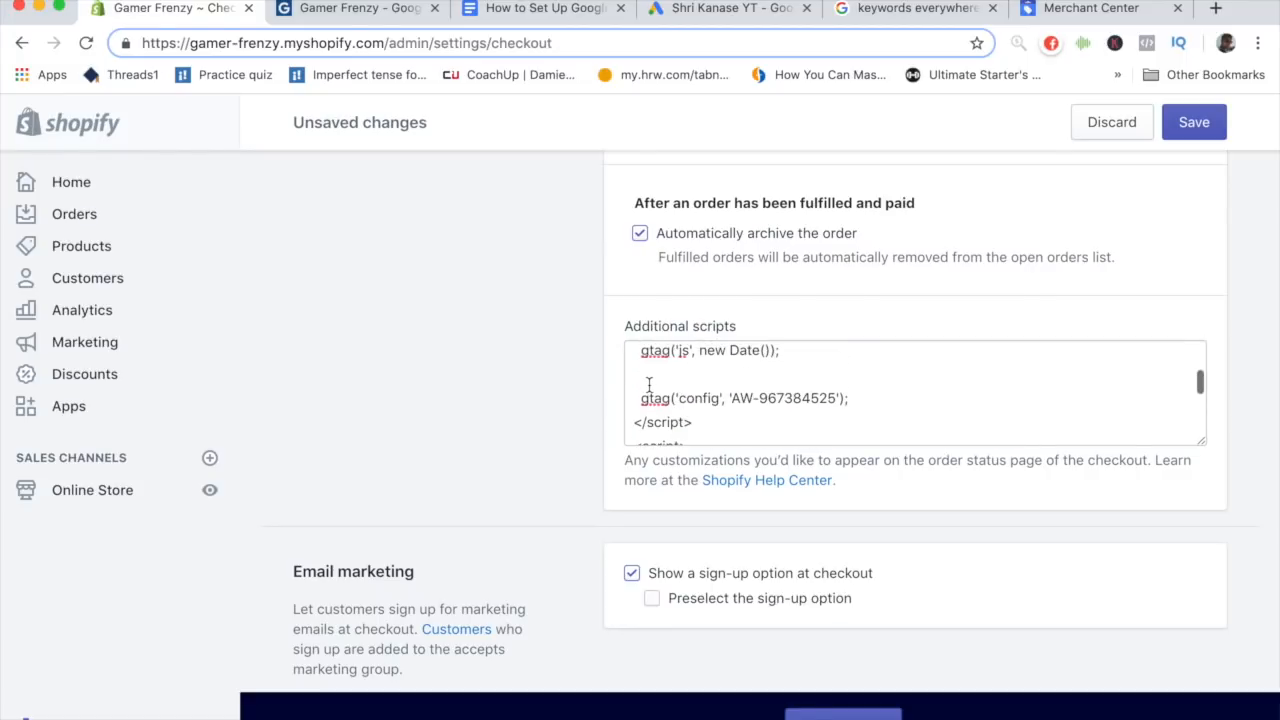
{"action": "left_click", "coordinate": [649, 385]}
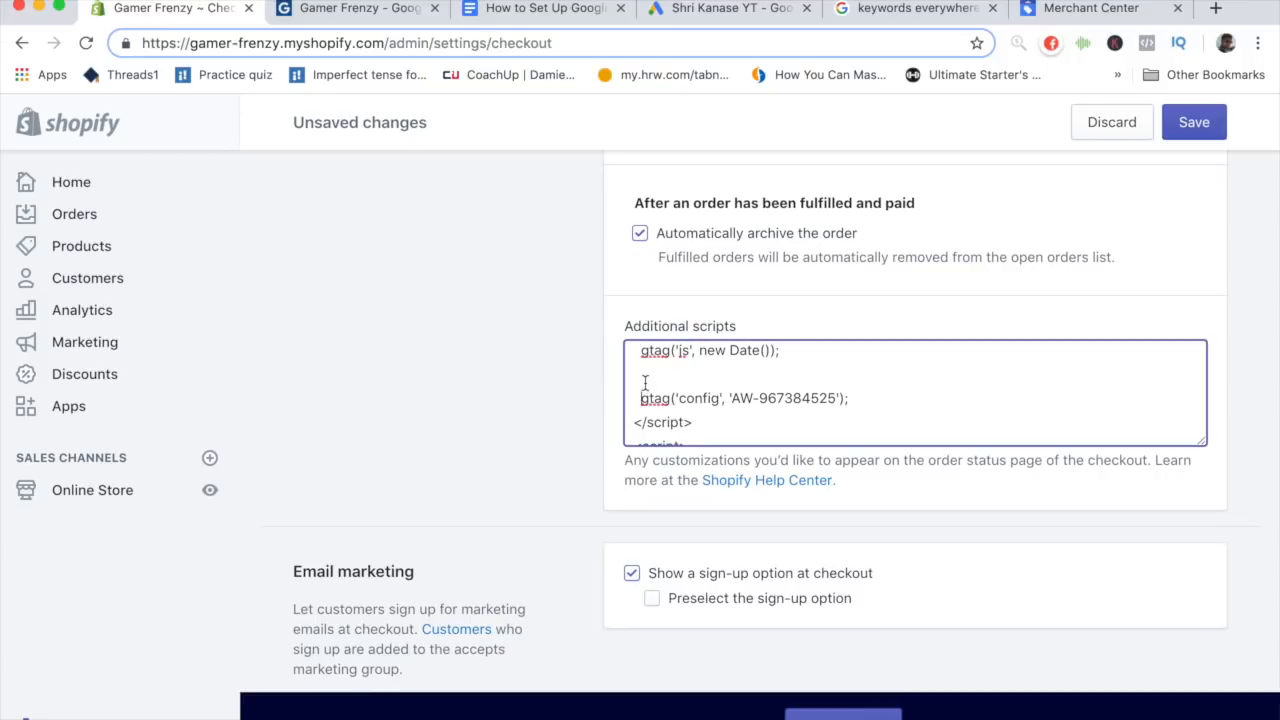
{"action": "key", "text": "BackSpace"}
{"action": "key", "text": "BackSpace"}
{"action": "key", "text": "BackSpace"}
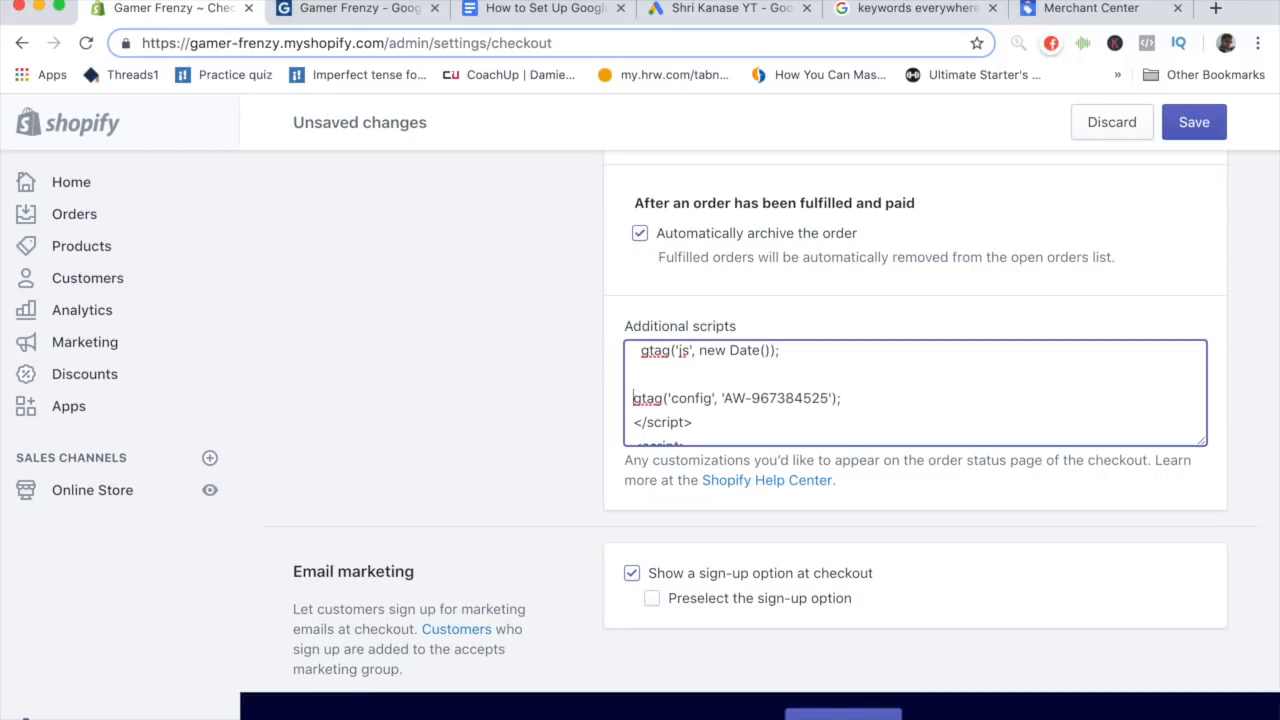
{"action": "scroll", "coordinate": [670, 392], "scroll_direction": "up", "scroll_amount": 1}
{"action": "scroll", "coordinate": [670, 392], "scroll_direction": "up", "scroll_amount": 4}
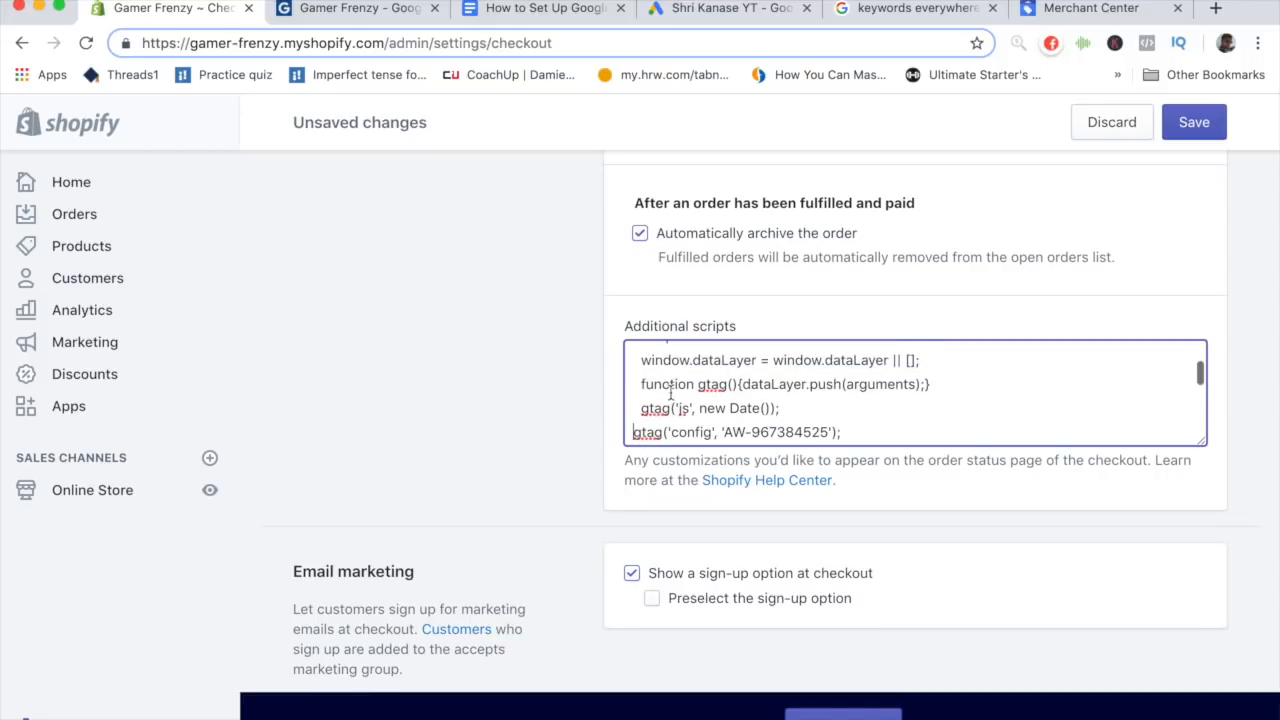
{"action": "scroll", "coordinate": [670, 392], "scroll_direction": "down", "scroll_amount": 2}
{"action": "scroll", "coordinate": [670, 392], "scroll_direction": "down", "scroll_amount": 1}
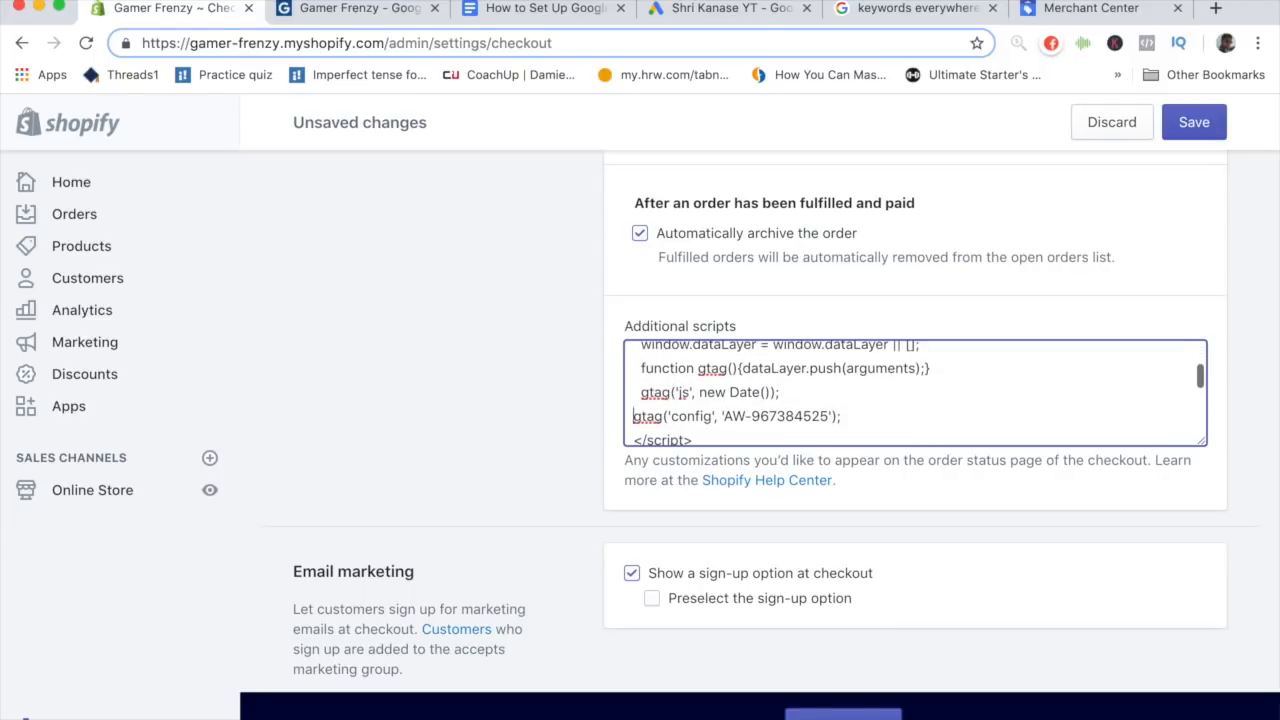
{"action": "scroll", "coordinate": [659, 393], "scroll_direction": "up", "scroll_amount": 3}
{"action": "left_click", "coordinate": [1194, 124]}
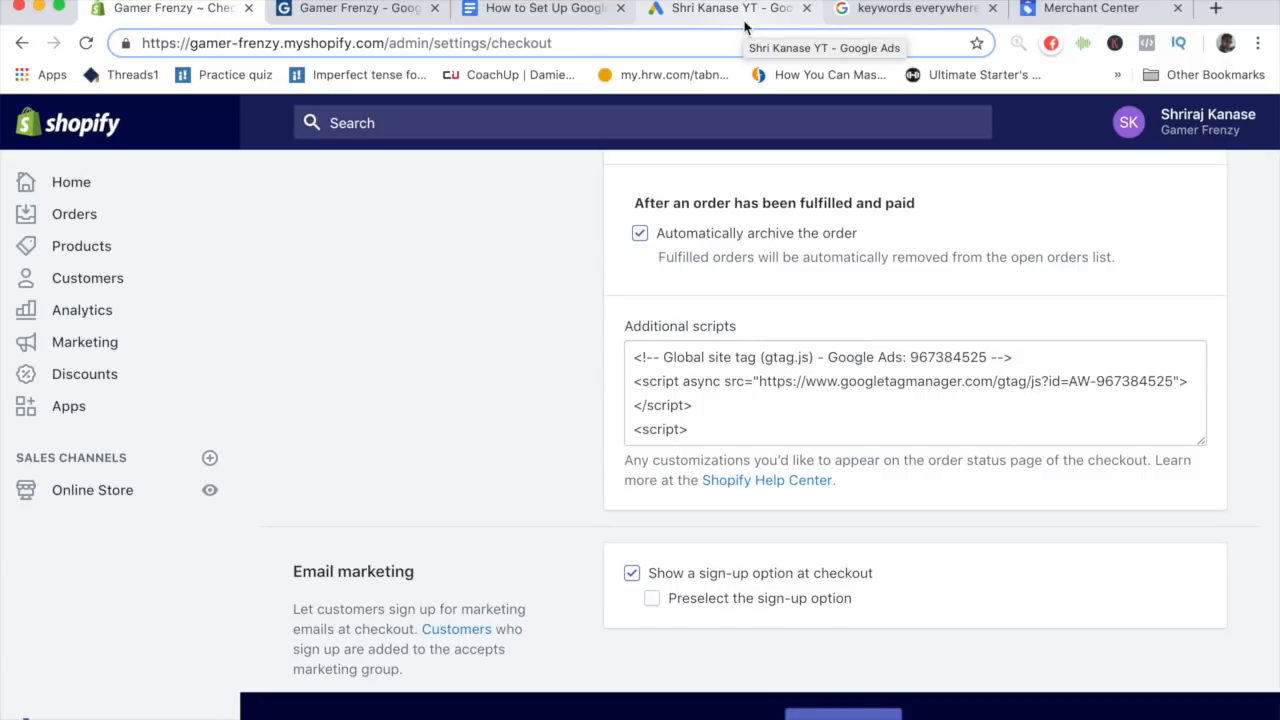
- Review the remaining steps in the setup guide document and the shipping rates page of the Google Shopping integration app
{"action": "left_click", "coordinate": [562, 10]}
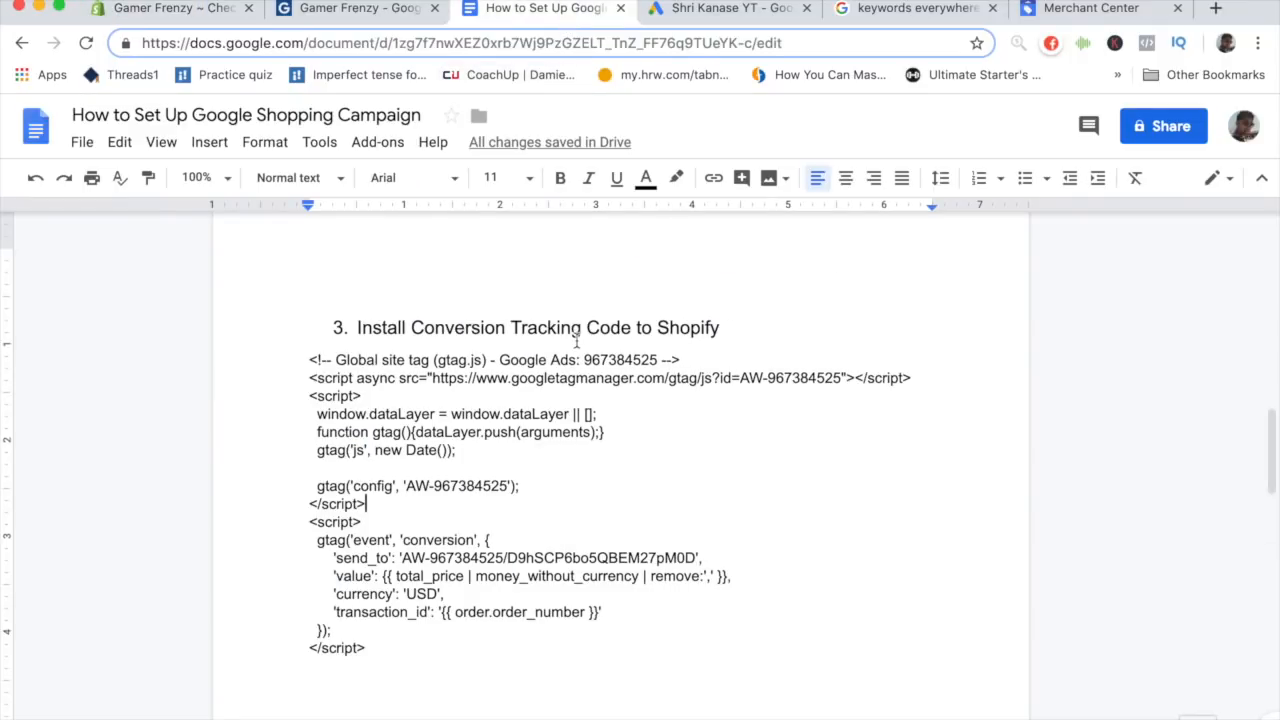
{"action": "scroll", "coordinate": [577, 333], "scroll_direction": "down", "scroll_amount": 3}
{"action": "scroll", "coordinate": [577, 332], "scroll_direction": "down", "scroll_amount": 10}
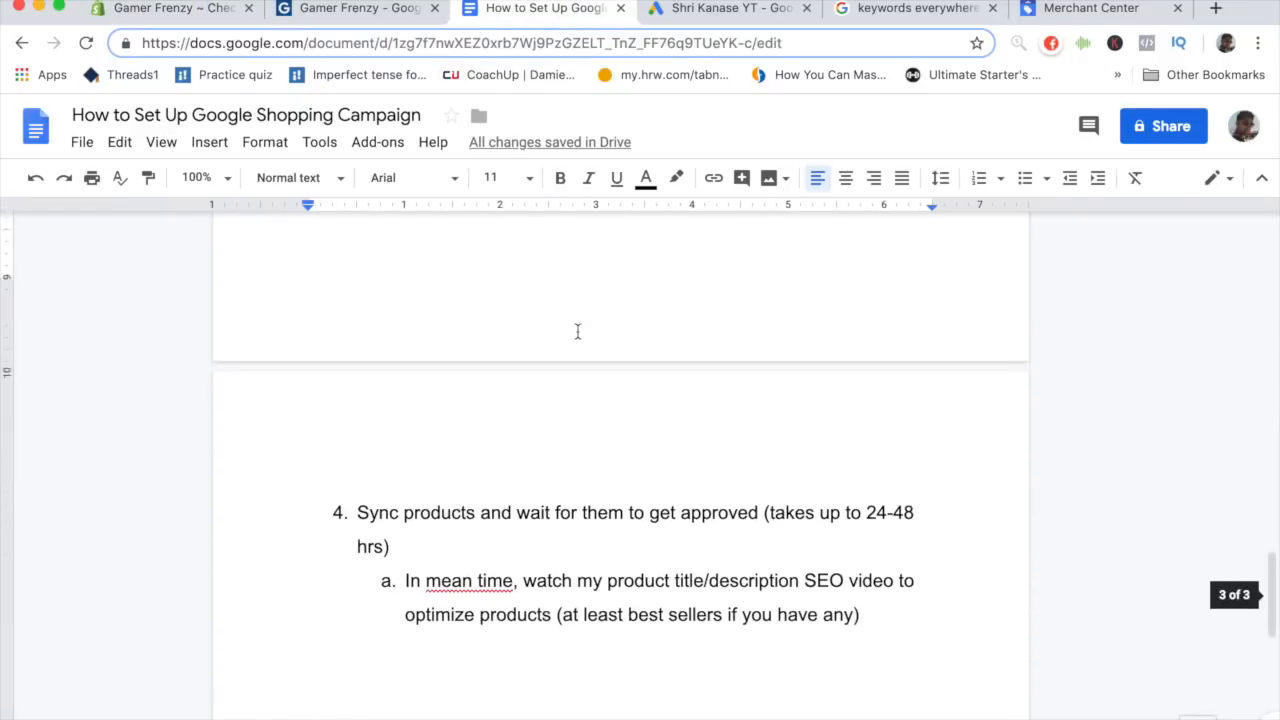
{"action": "scroll", "coordinate": [577, 332], "scroll_direction": "down", "scroll_amount": 2}
{"action": "scroll", "coordinate": [577, 333], "scroll_direction": "up", "scroll_amount": 1}
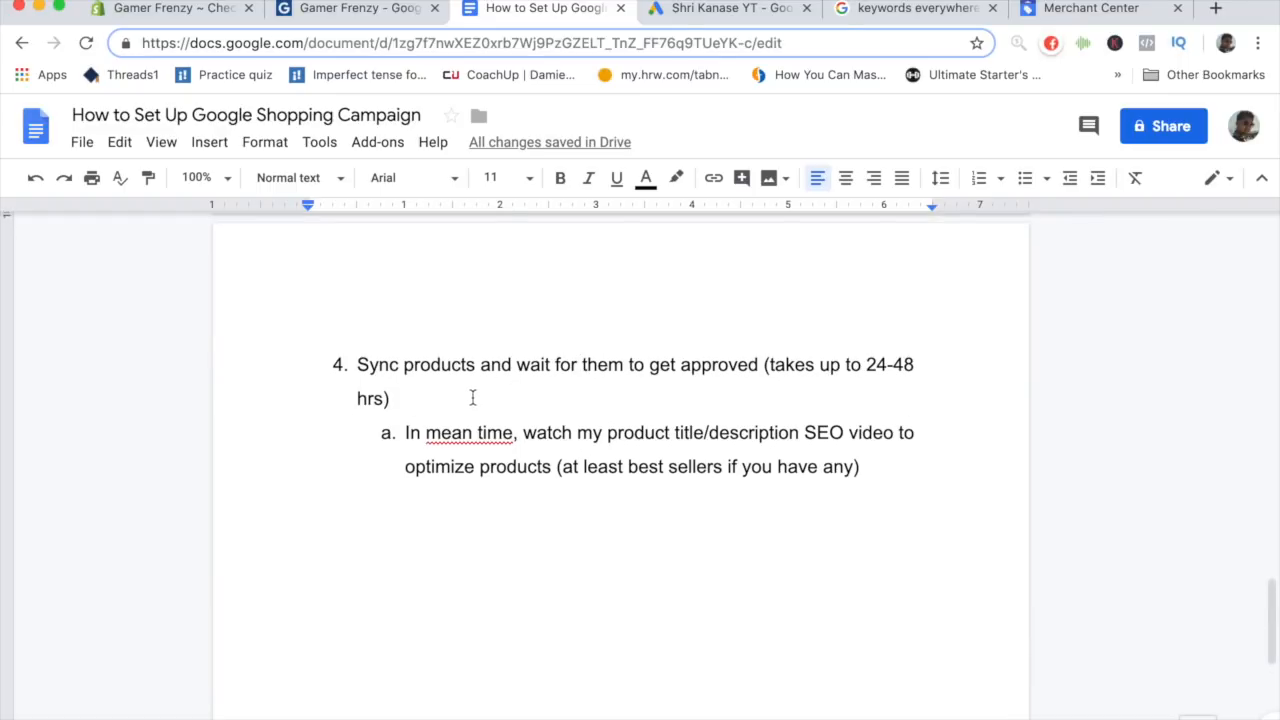
{"action": "left_click", "coordinate": [389, 20]}
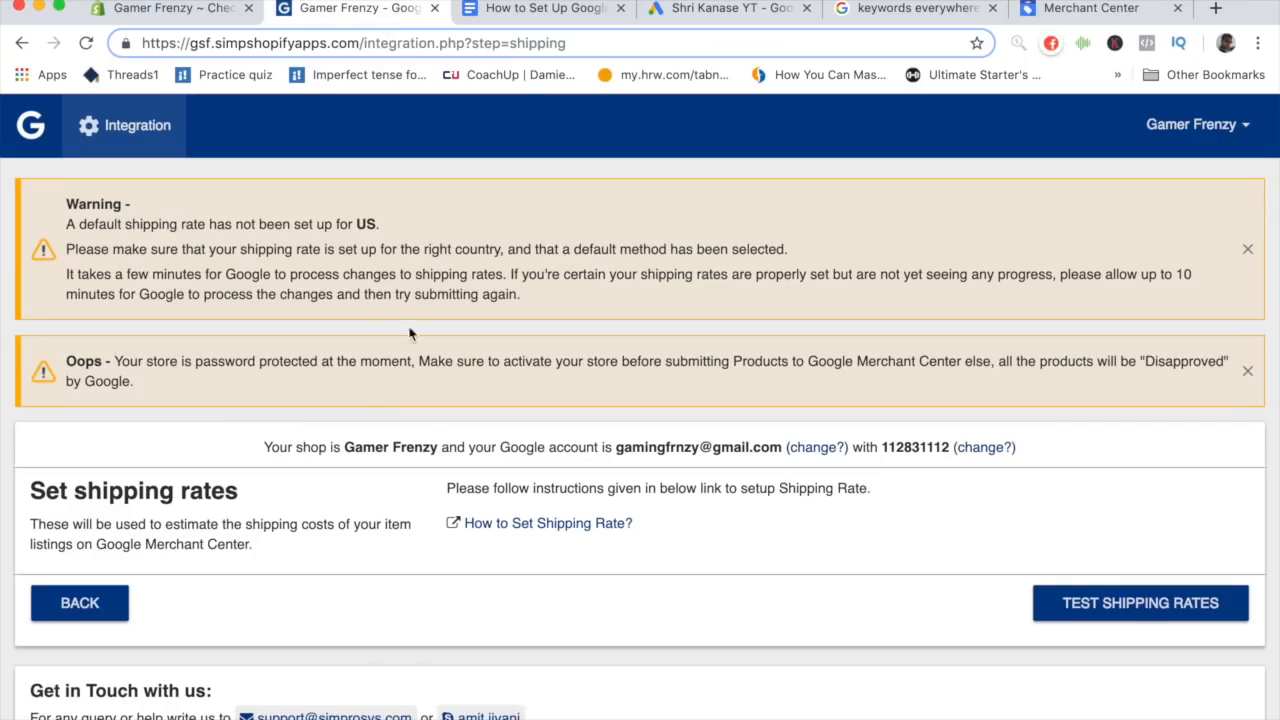
{"action": "scroll", "coordinate": [232, 476], "scroll_direction": "down", "scroll_amount": 3}
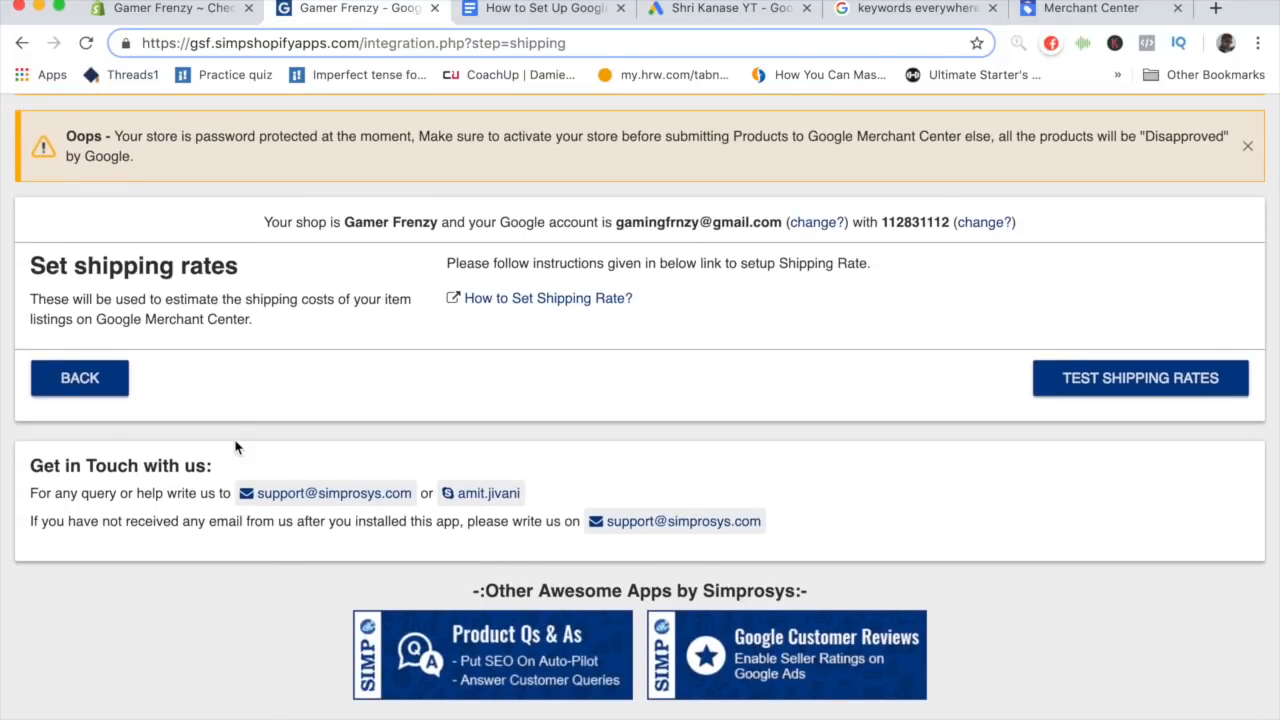
{"action": "key", "text": "ctrl+Tab"}
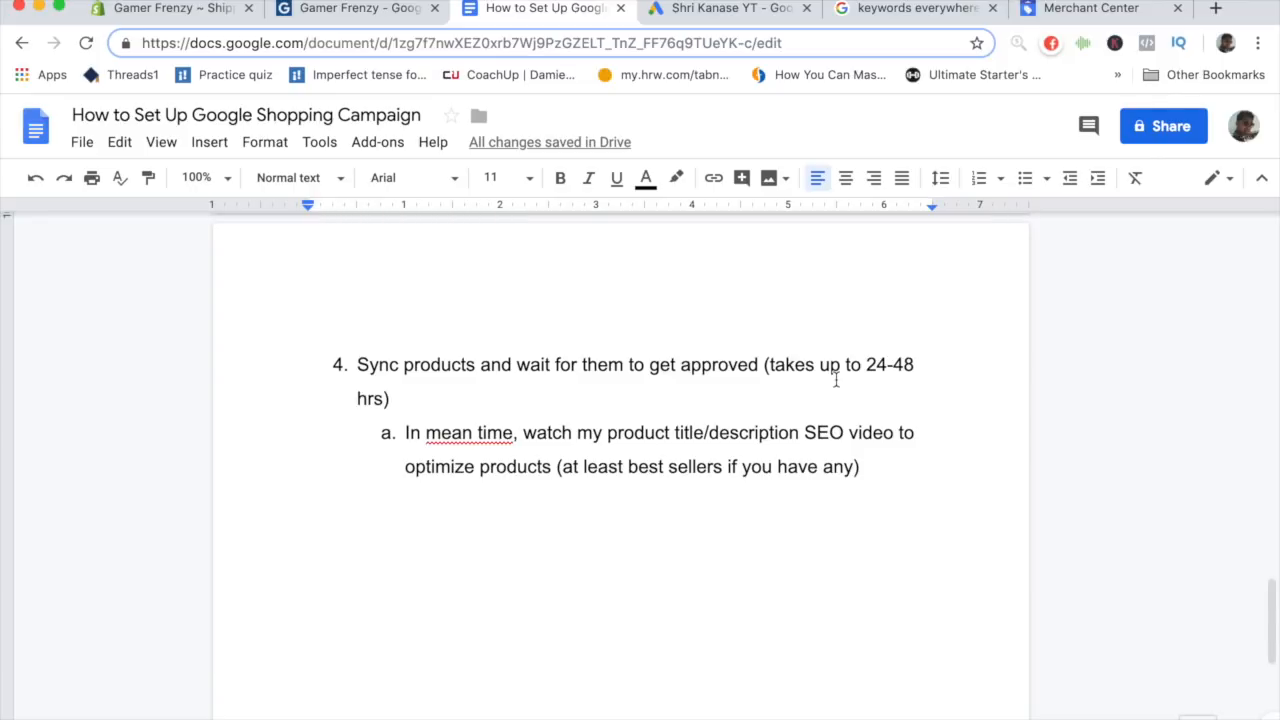
{"action": "scroll", "coordinate": [836, 380], "scroll_direction": "down", "scroll_amount": 2}
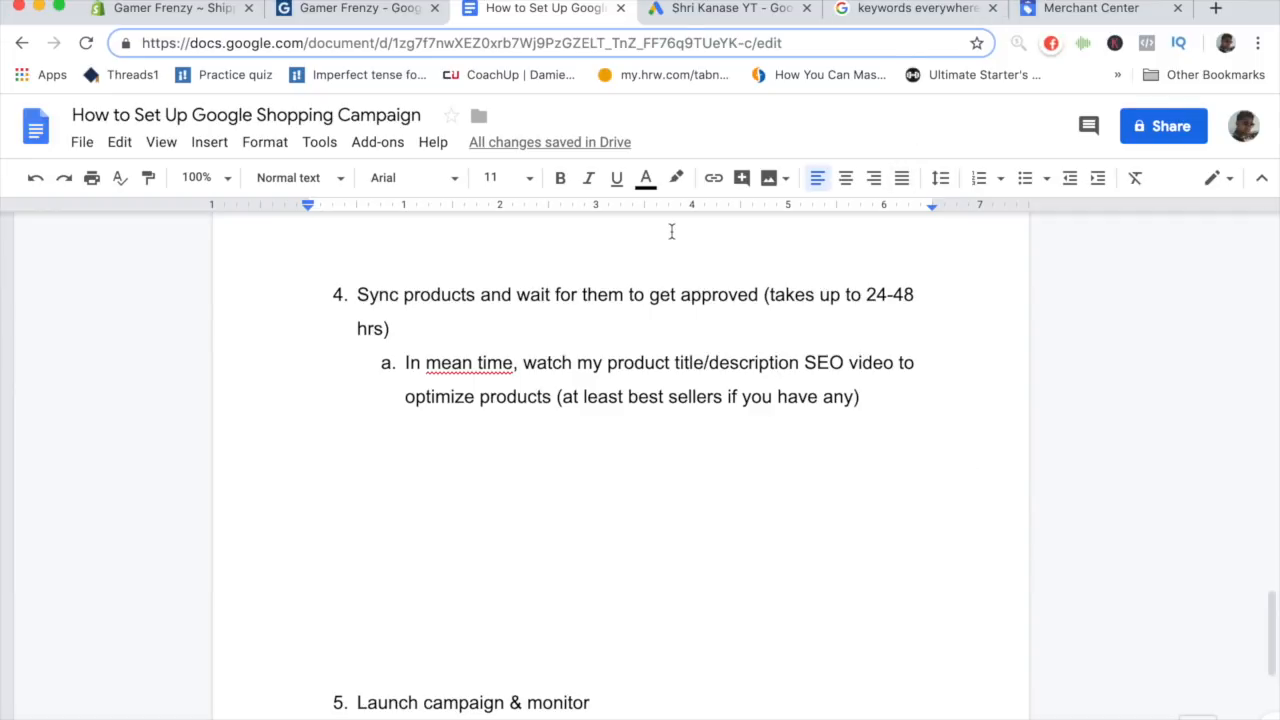
- Examine the sponsored Shopping product results on the Google search for pancake maker
{"action": "key", "text": "super+grave"}
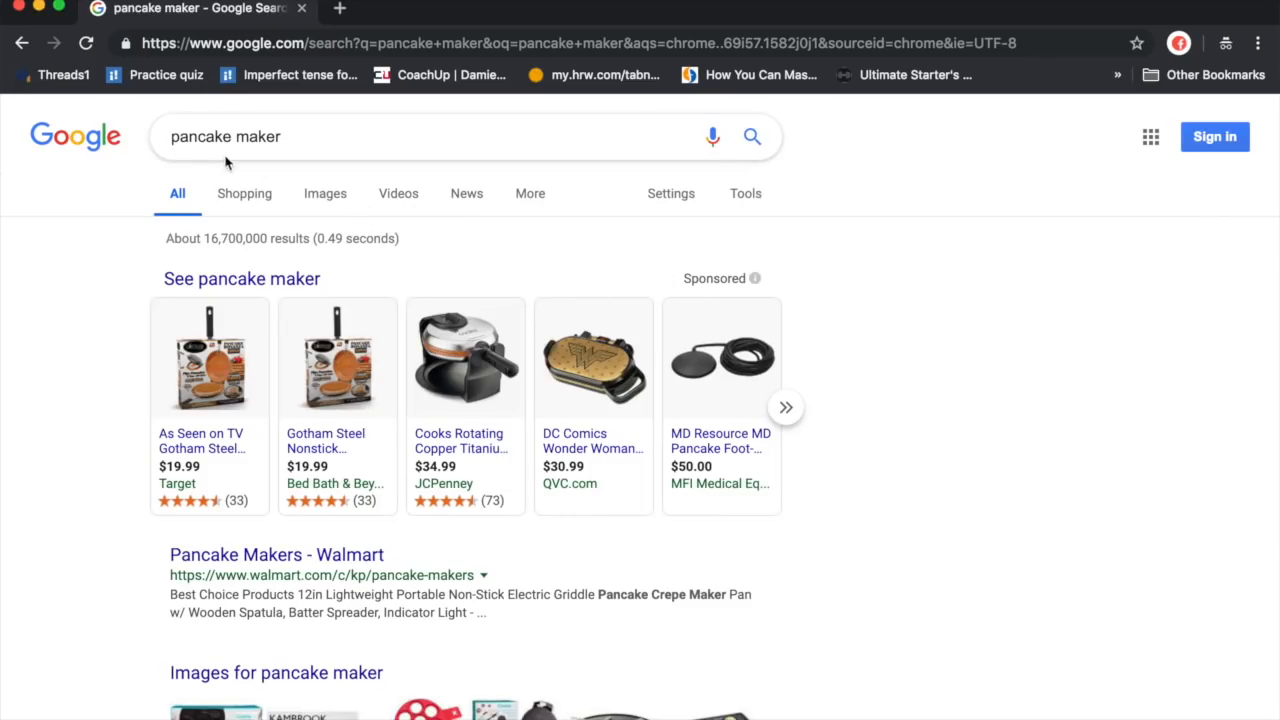
{"action": "scroll", "coordinate": [229, 154], "scroll_direction": "down", "scroll_amount": 1}
{"action": "scroll", "coordinate": [229, 154], "scroll_direction": "down", "scroll_amount": 1}
{"action": "scroll", "coordinate": [191, 157], "scroll_direction": "up", "scroll_amount": 1}
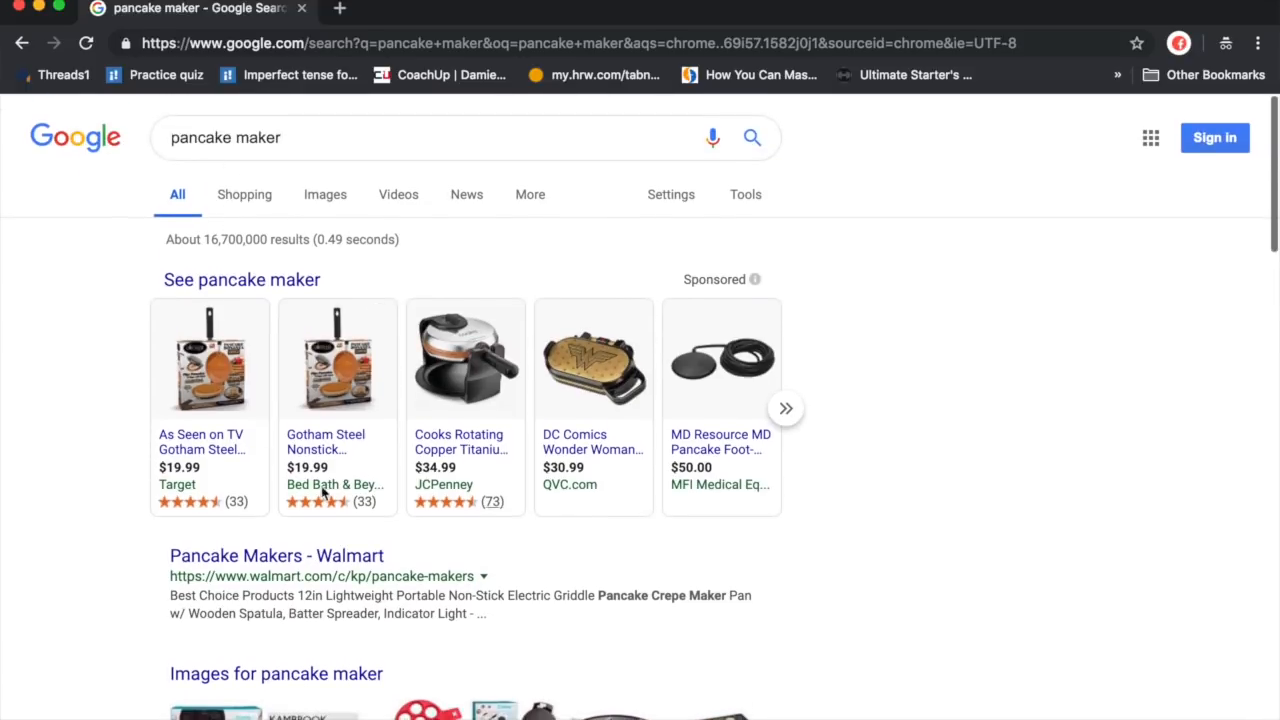
{"action": "mouse_move", "coordinate": [323, 395]}
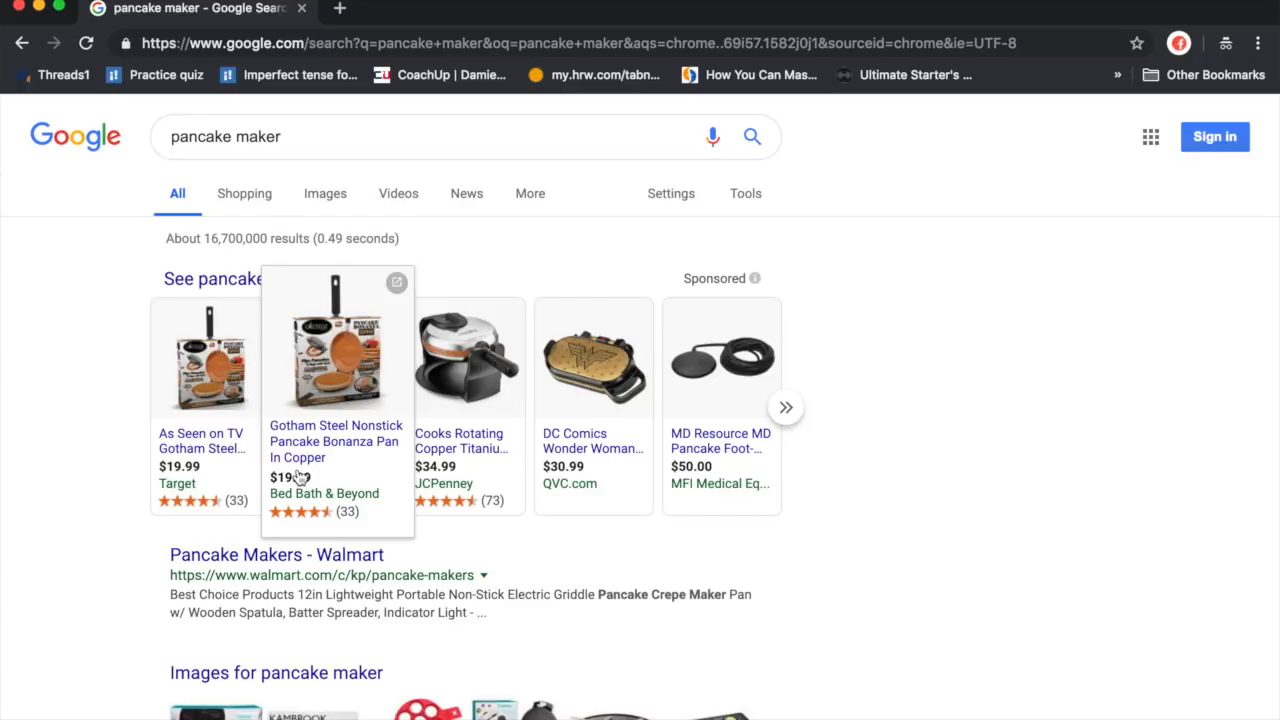
{"action": "mouse_move", "coordinate": [198, 498]}
{"action": "scroll", "coordinate": [322, 416], "scroll_direction": "down", "scroll_amount": 3}
{"action": "scroll", "coordinate": [300, 360], "scroll_direction": "down", "scroll_amount": 3}
{"action": "scroll", "coordinate": [297, 464], "scroll_direction": "up", "scroll_amount": 2}
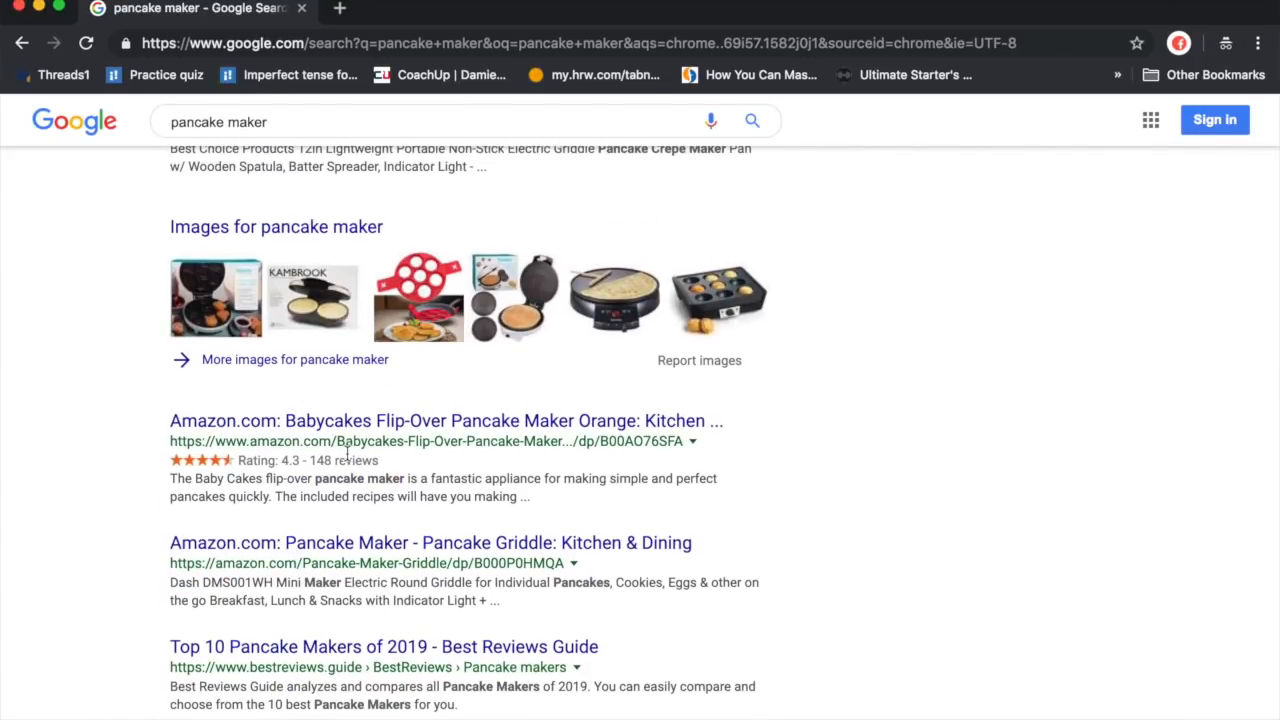
{"action": "scroll", "coordinate": [347, 455], "scroll_direction": "up", "scroll_amount": 3}
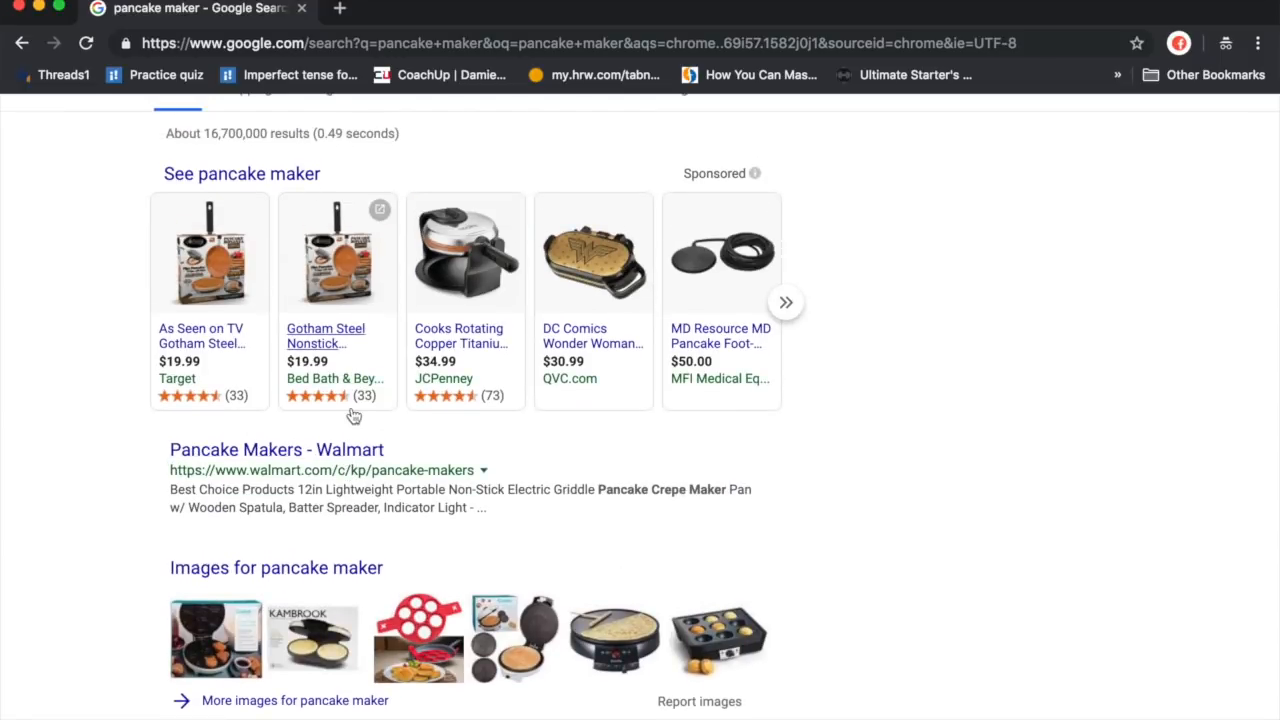
{"action": "mouse_move", "coordinate": [399, 354]}
{"action": "scroll", "coordinate": [320, 371], "scroll_direction": "down", "scroll_amount": 2}
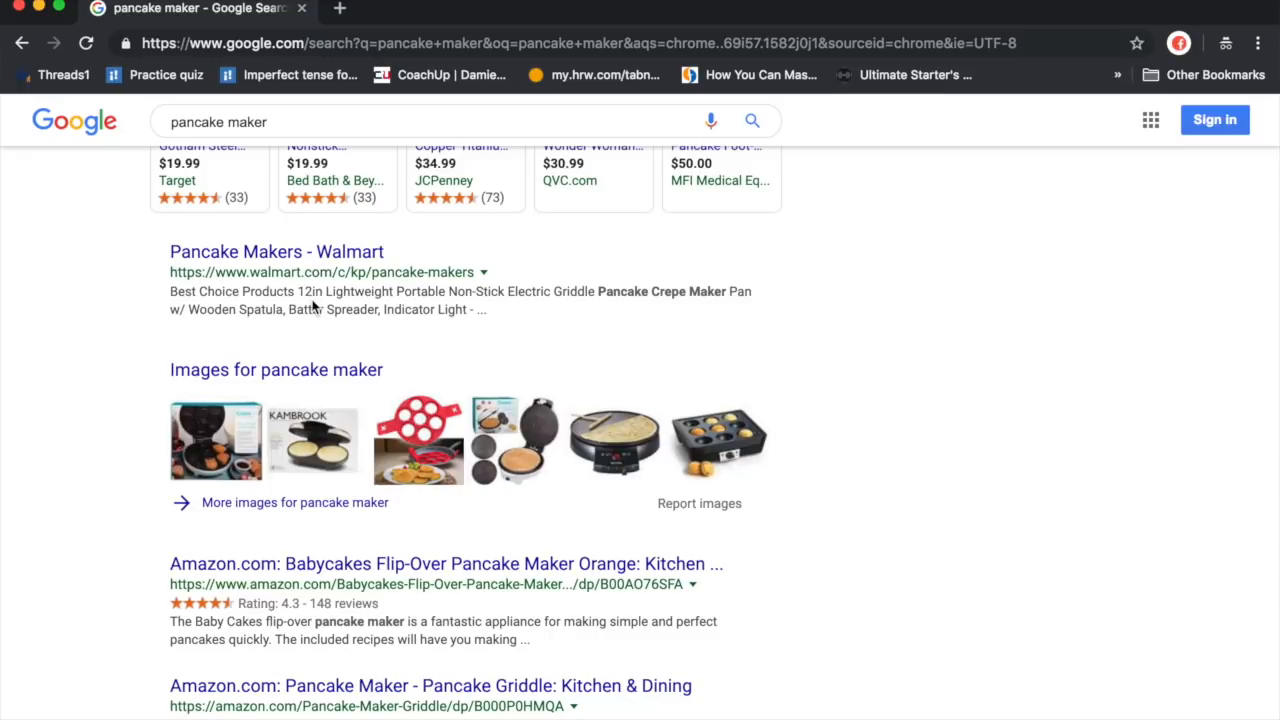
- Close the new conversion action setup in Google Ads and open the Campaigns page
{"action": "left_click", "coordinate": [301, 8]}
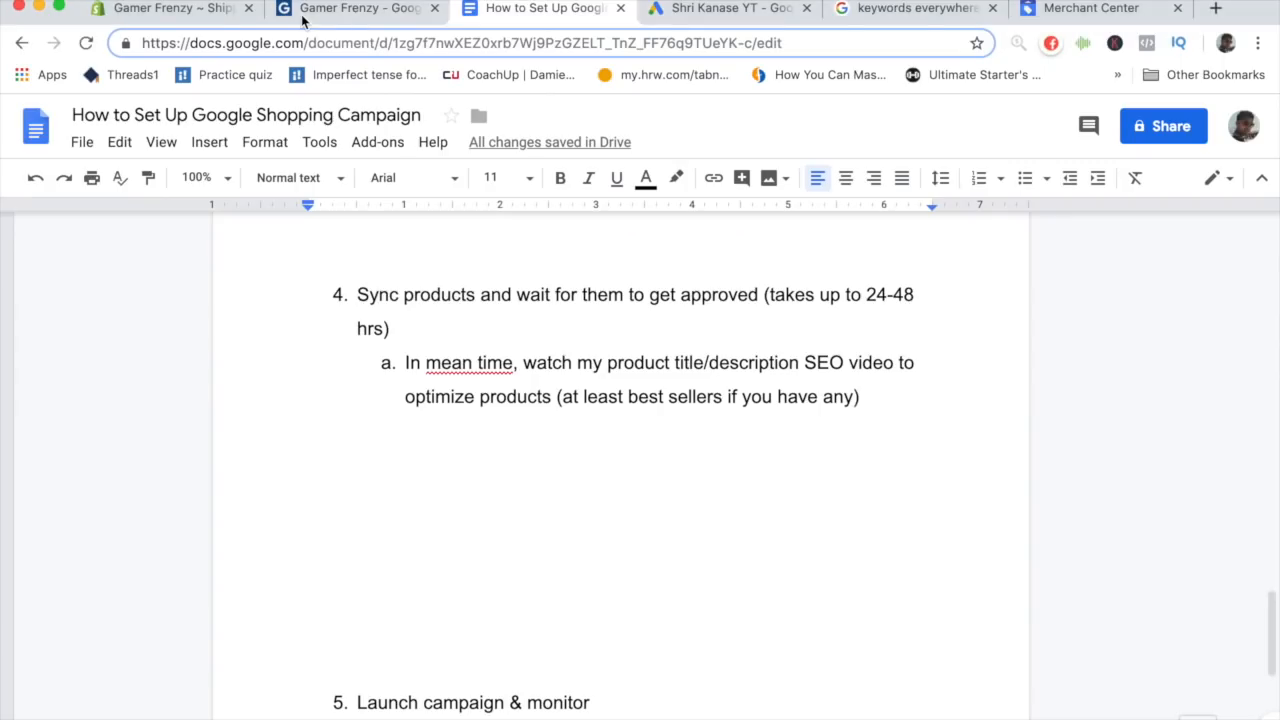
{"action": "scroll", "coordinate": [418, 375], "scroll_direction": "down", "scroll_amount": 5}
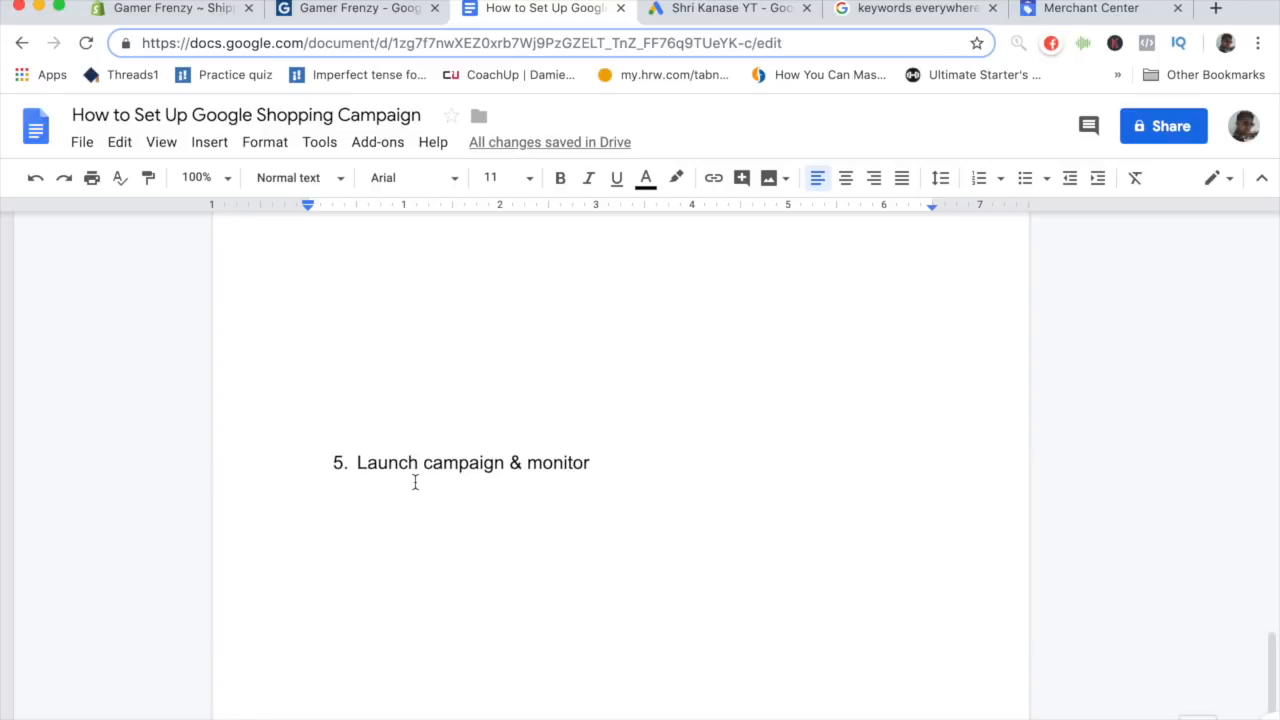
{"action": "left_click", "coordinate": [662, 12]}
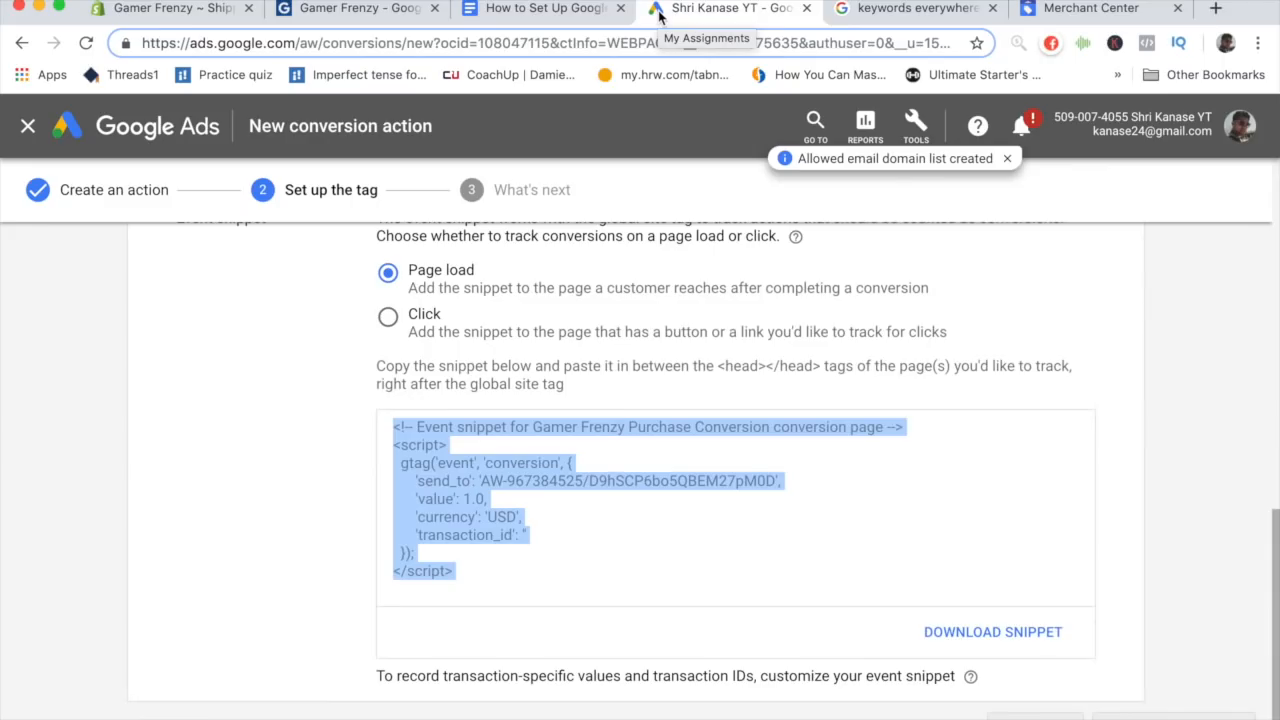
{"action": "left_click", "coordinate": [28, 126]}
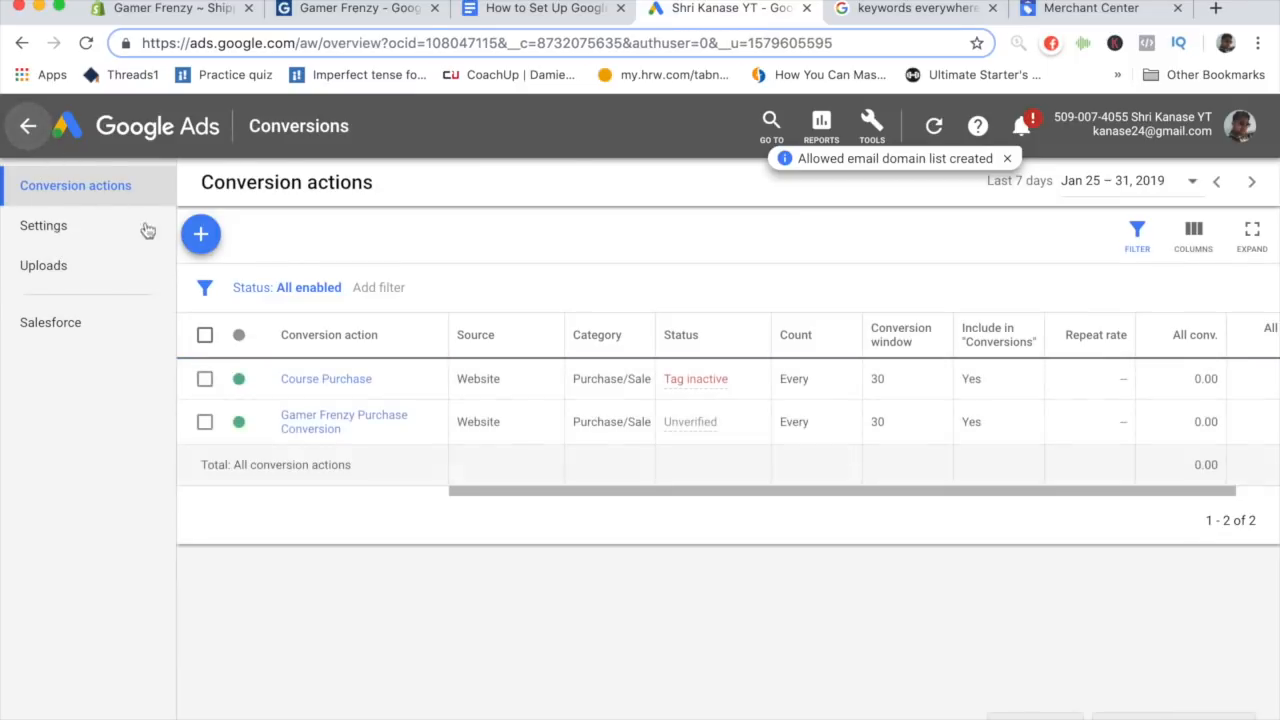
{"action": "left_click", "coordinate": [28, 126]}
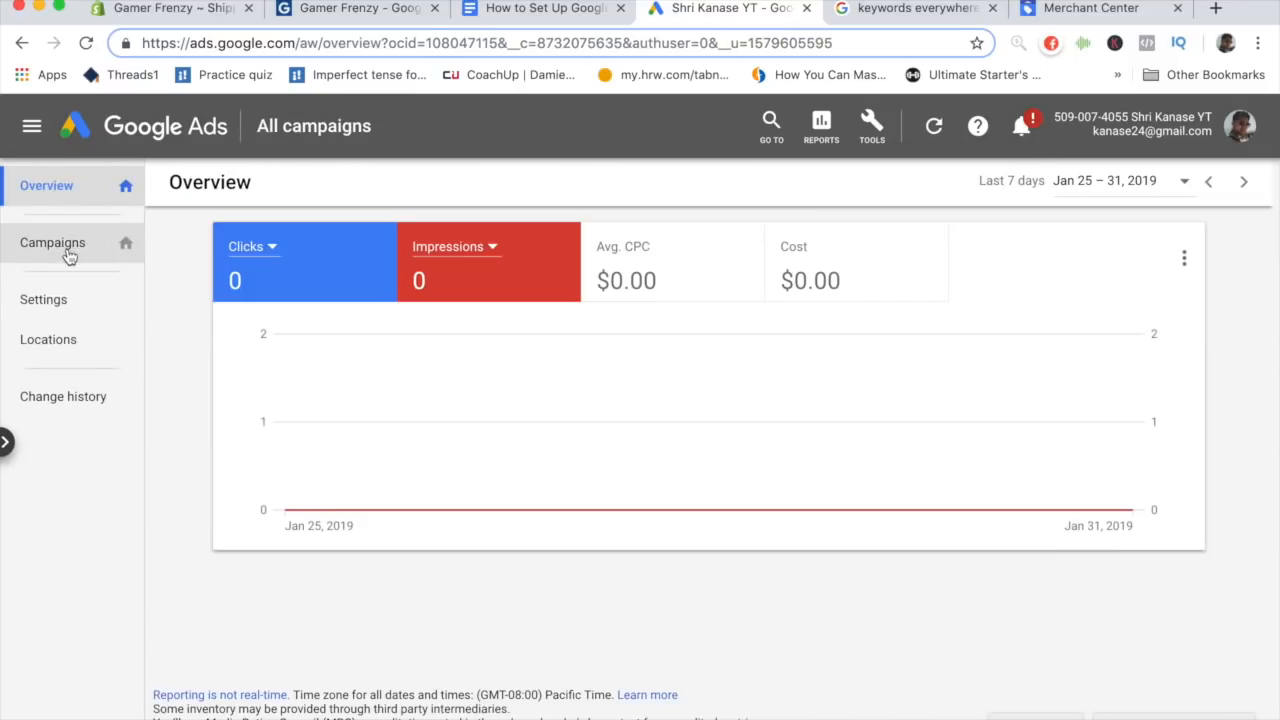
{"action": "left_click", "coordinate": [68, 255]}
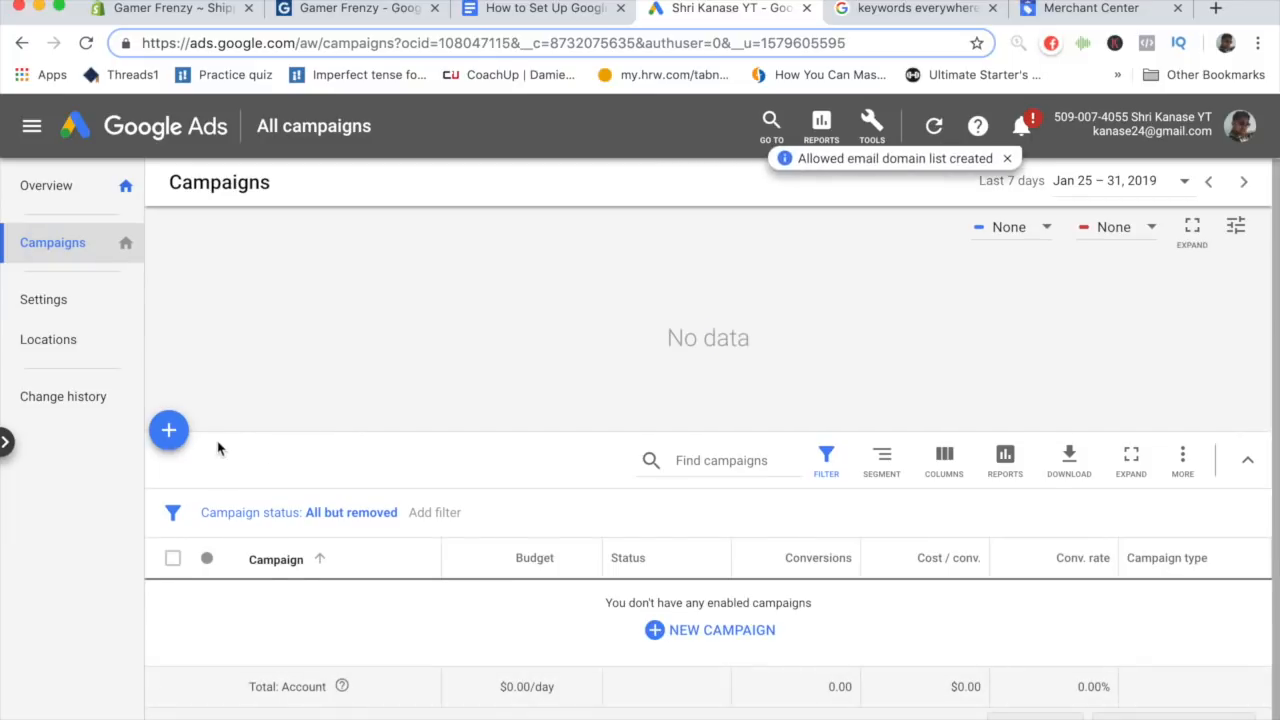
- Start a new Google Ads campaign and choose Sales as its goal
{"action": "left_click", "coordinate": [170, 402]}
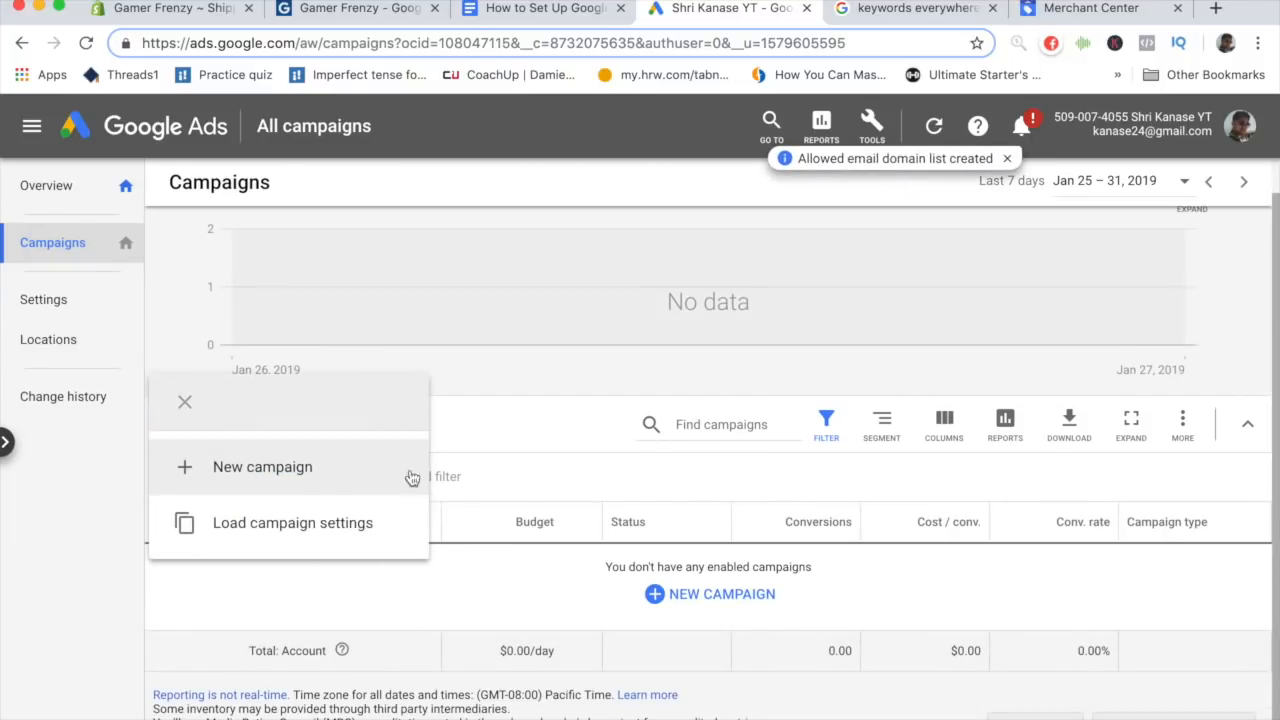
{"action": "left_click", "coordinate": [315, 475]}
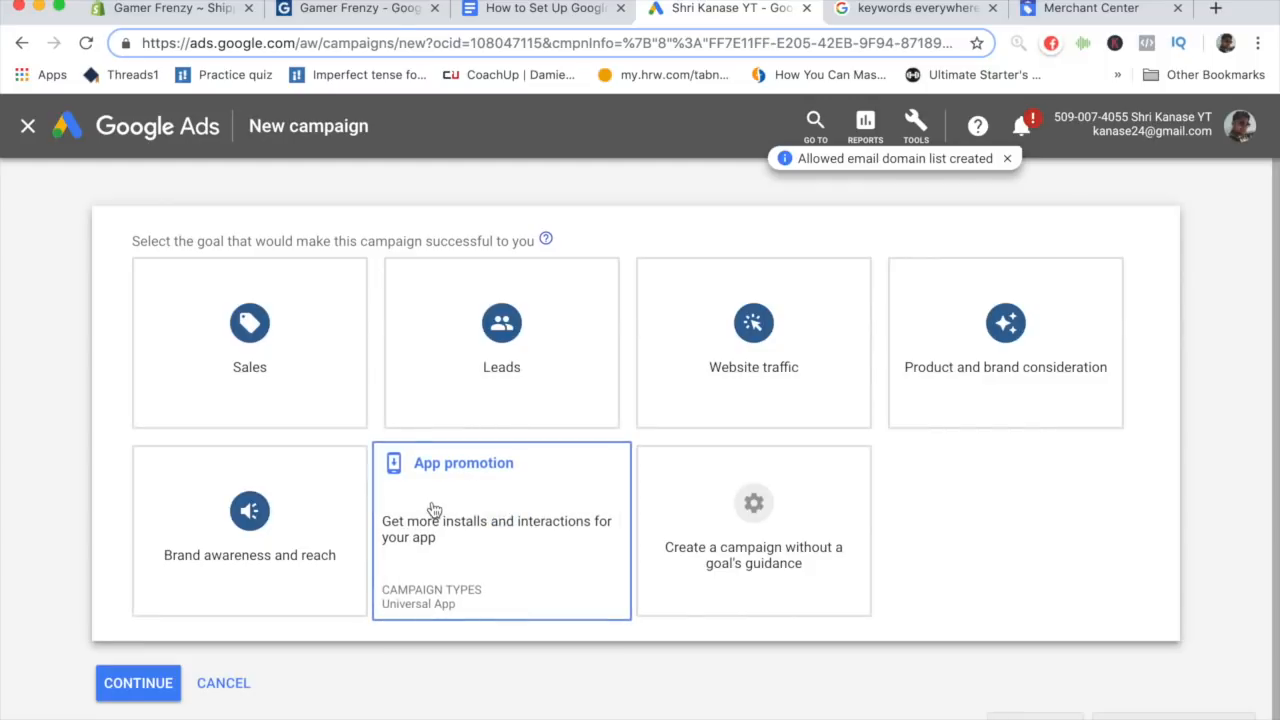
{"action": "left_click", "coordinate": [324, 334]}
{"action": "scroll", "coordinate": [91, 378], "scroll_direction": "up", "scroll_amount": 2}
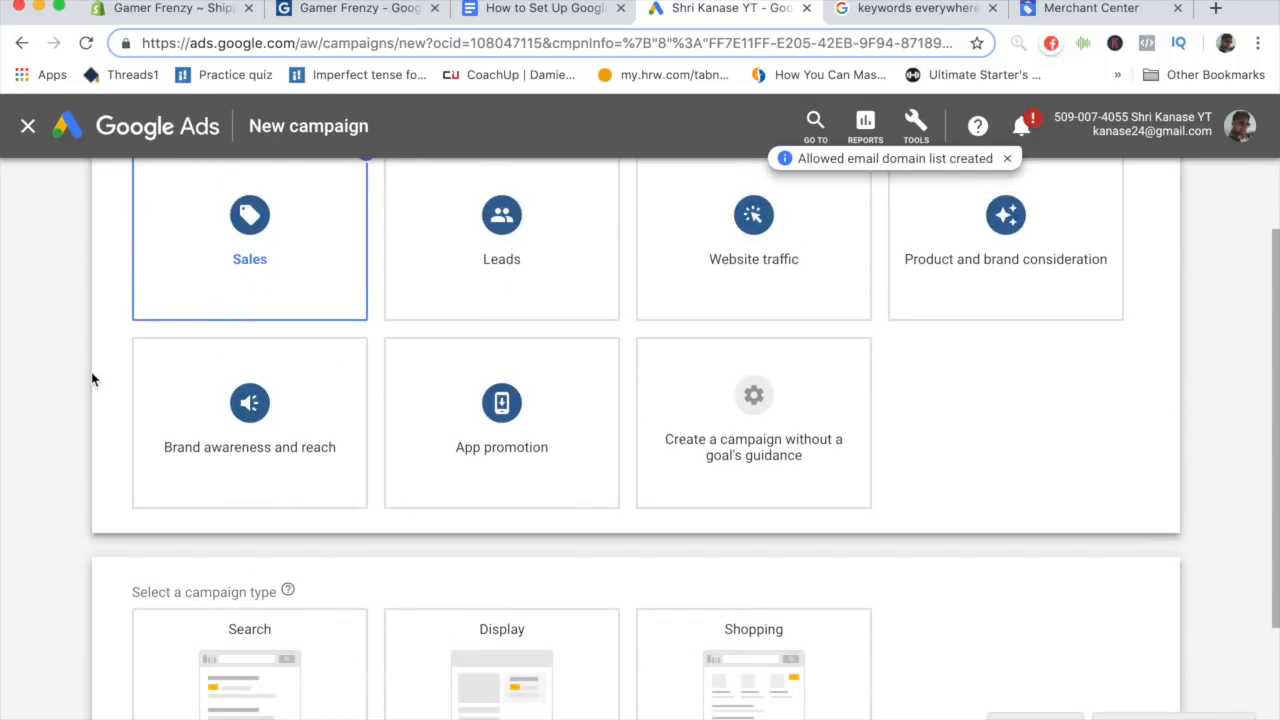
- Choose the Shopping campaign type and continue to the campaign settings
{"action": "scroll", "coordinate": [91, 378], "scroll_direction": "up", "scroll_amount": 2}
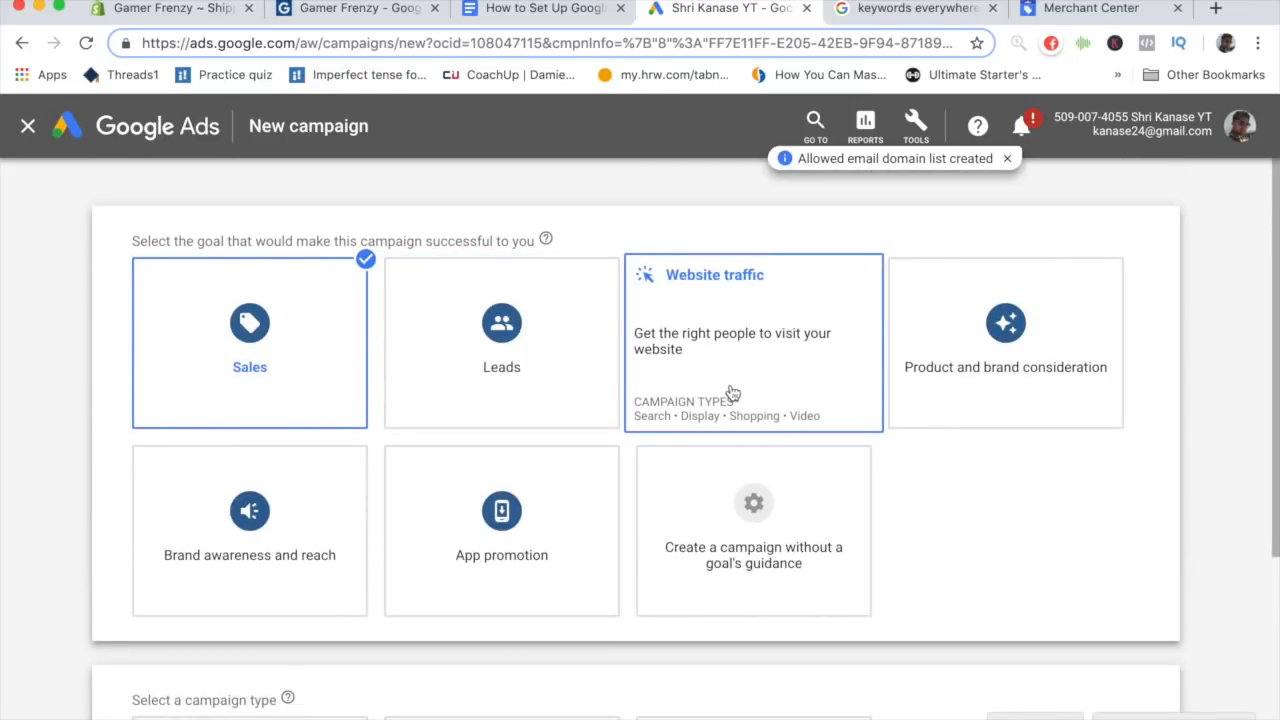
{"action": "scroll", "coordinate": [437, 414], "scroll_direction": "down", "scroll_amount": 5}
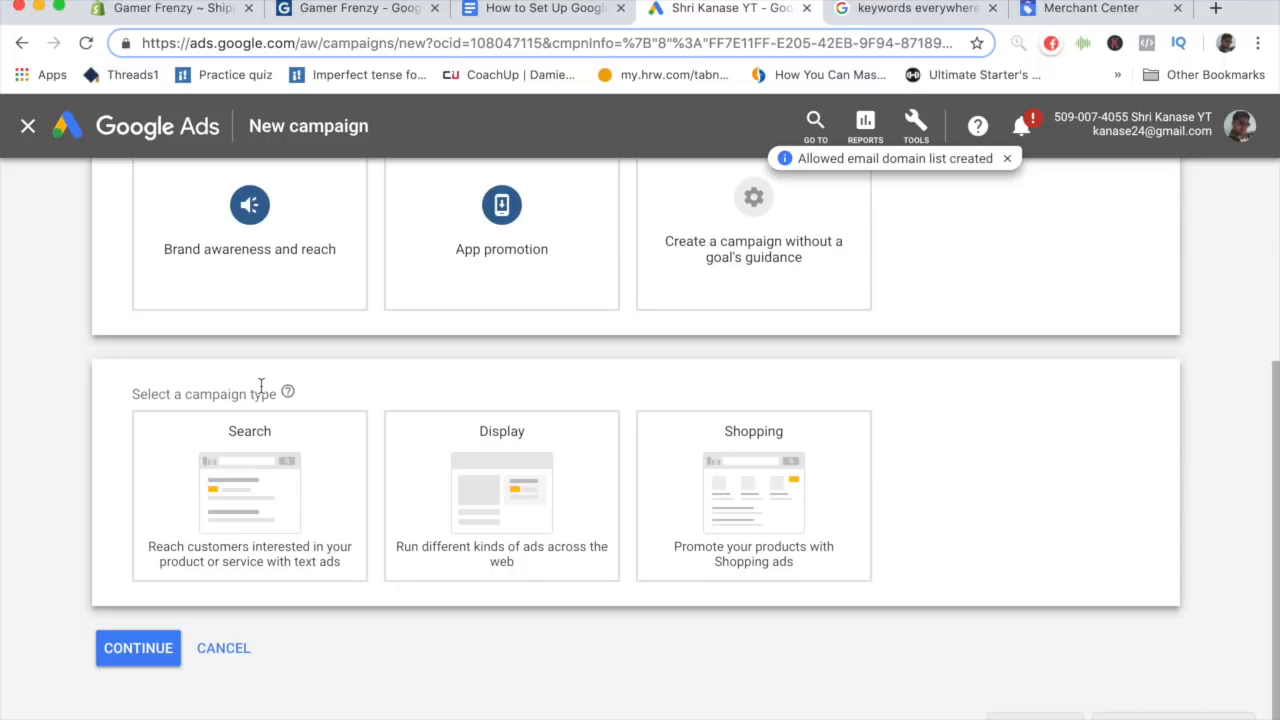
{"action": "left_click", "coordinate": [749, 400]}
{"action": "scroll", "coordinate": [578, 434], "scroll_direction": "down", "scroll_amount": 4}
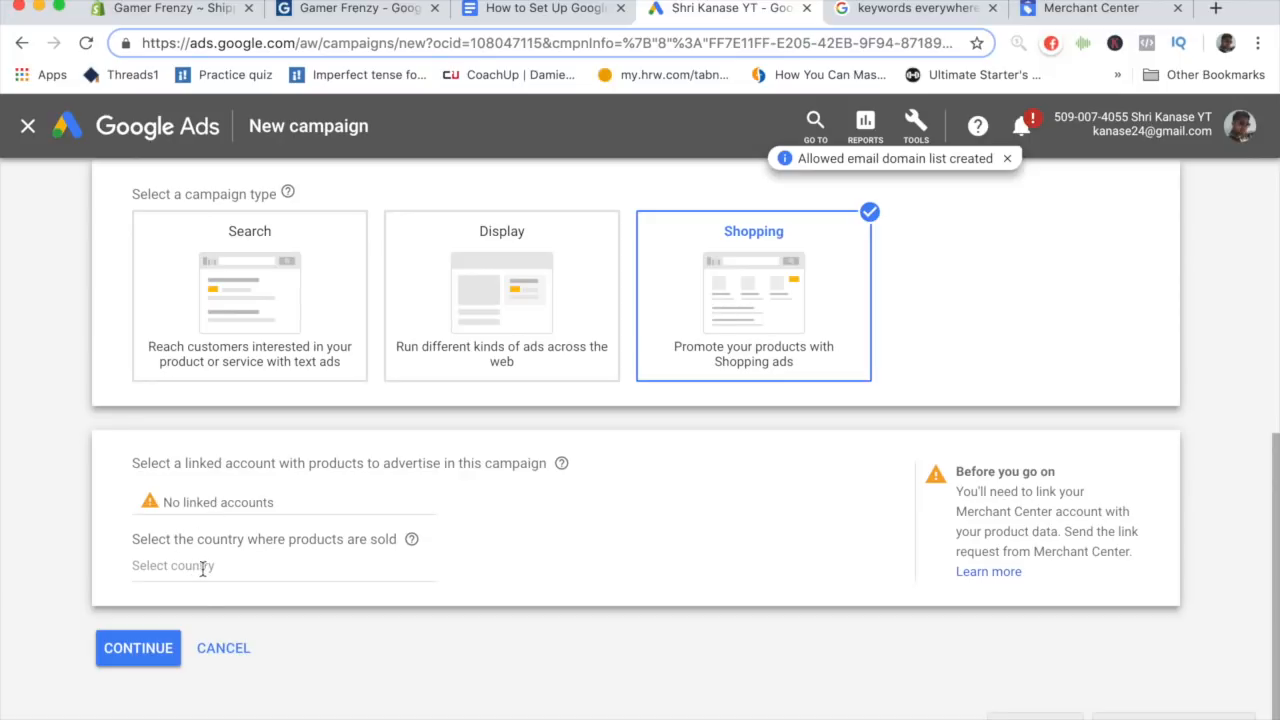
{"action": "left_click", "coordinate": [160, 636]}
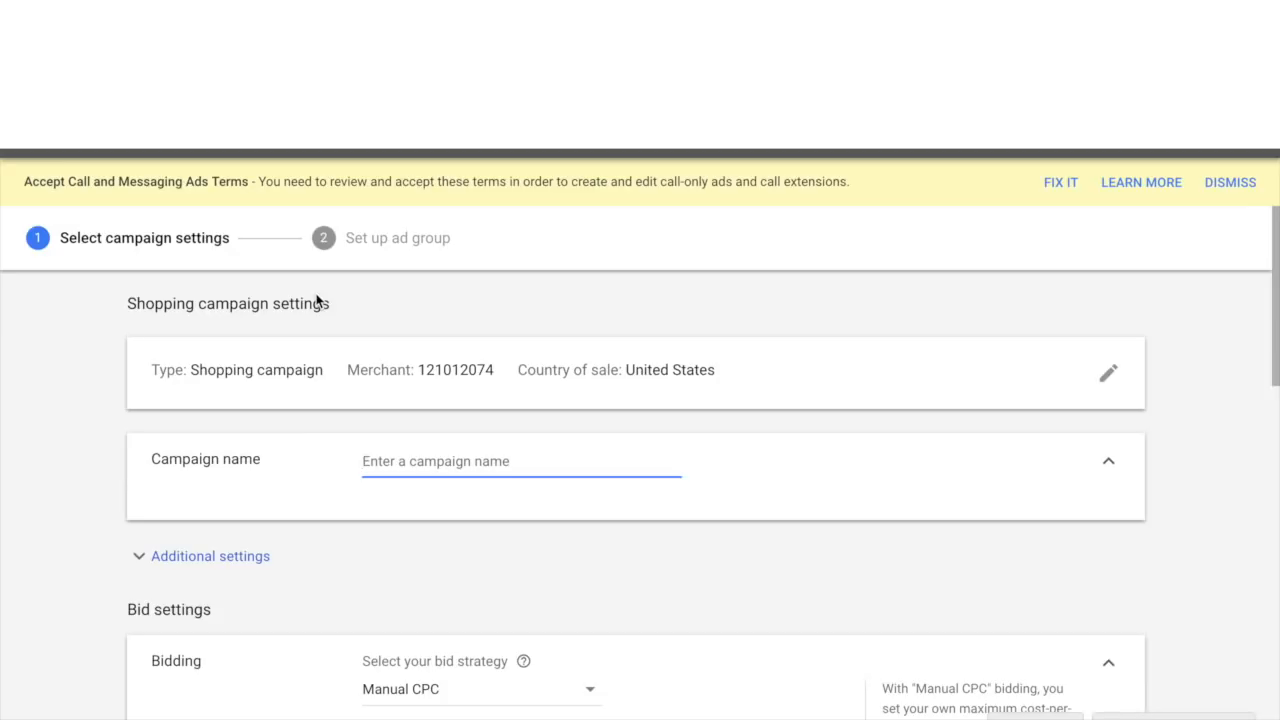
- Name the campaign "Google Shopping Campaign - USA"
{"action": "scroll", "coordinate": [316, 298], "scroll_direction": "down", "scroll_amount": 3}
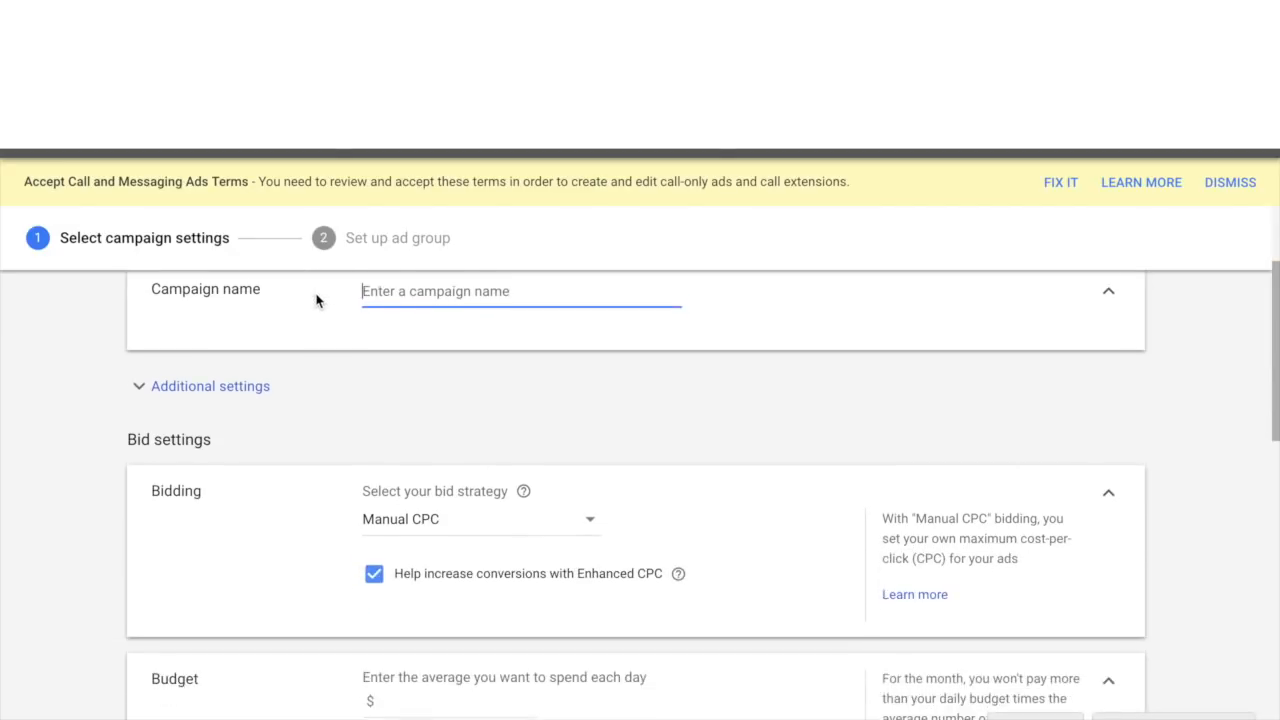
{"action": "scroll", "coordinate": [316, 293], "scroll_direction": "up", "scroll_amount": 2}
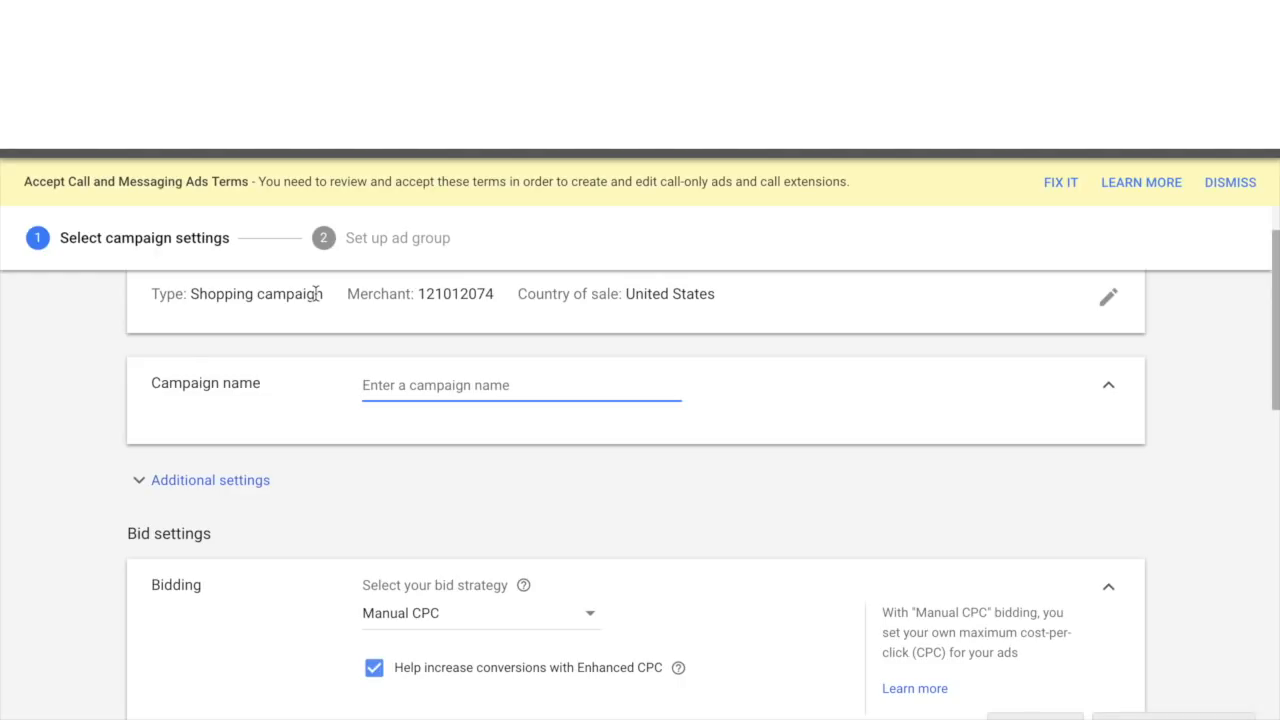
{"action": "type", "text": "Goo"}
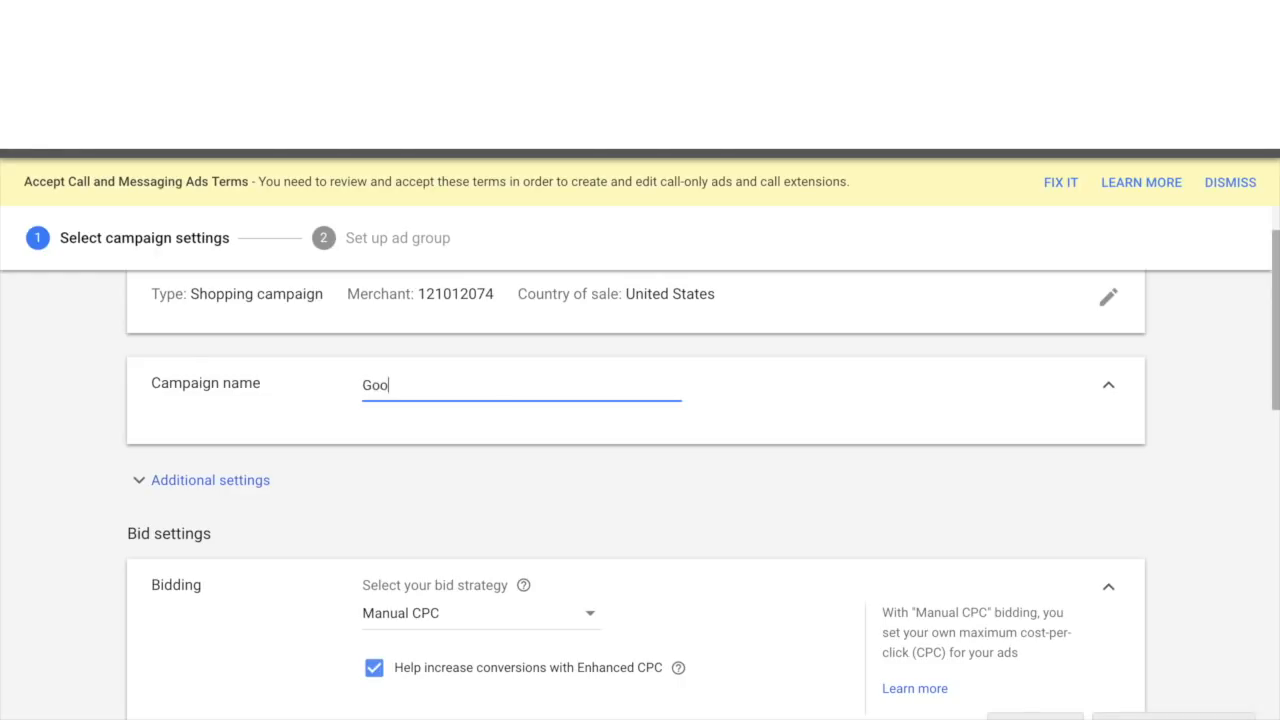
{"action": "type", "text": "gle Shopping Cmampai"}
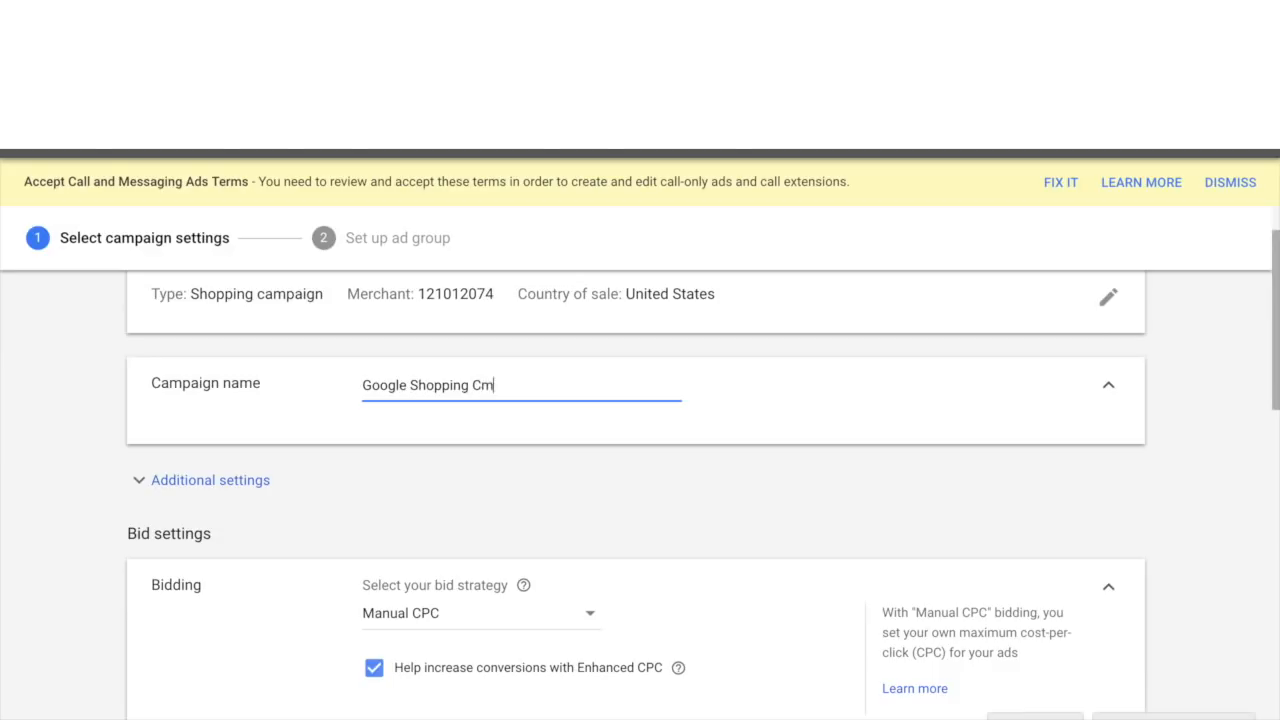
{"action": "key", "text": "BackSpace"}
{"action": "key", "text": "BackSpace"}
{"action": "key", "text": "BackSpace"}
{"action": "key", "text": "BackSpace"}
{"action": "key", "text": "BackSpace"}
{"action": "key", "text": "BackSpace"}
{"action": "type", "text": "ampaign -"}
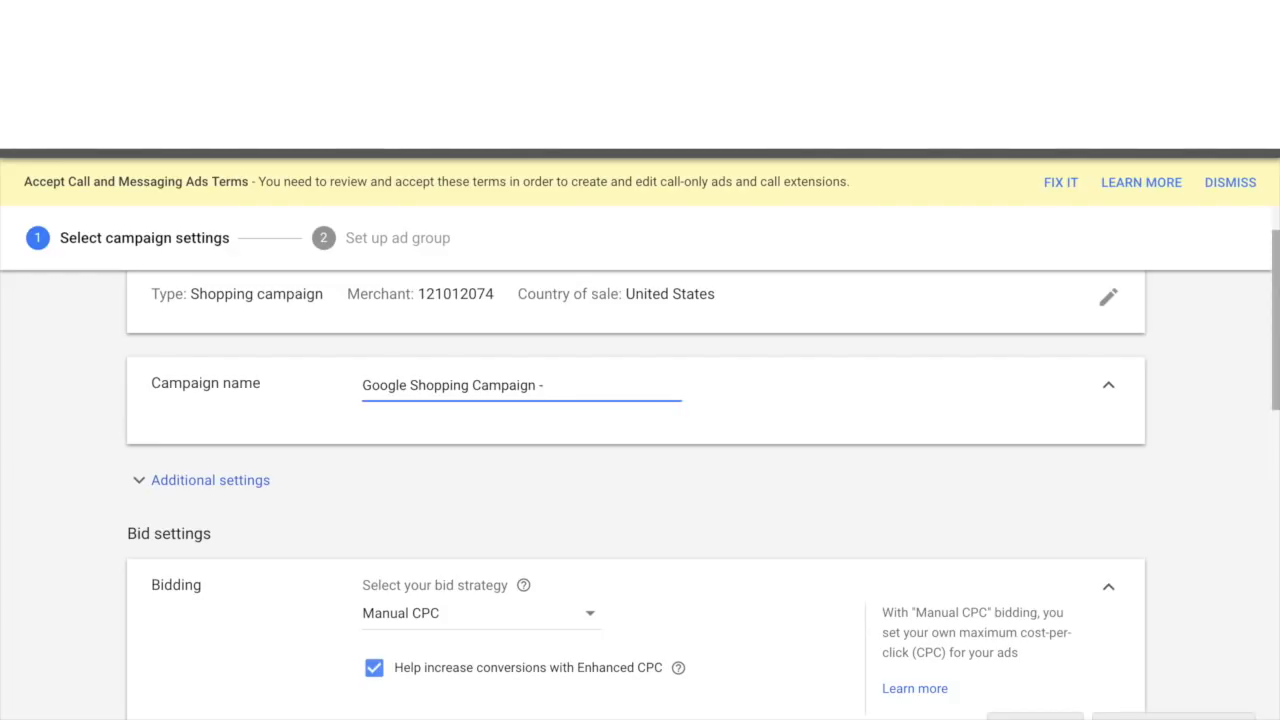
{"action": "type", "text": "USA"}
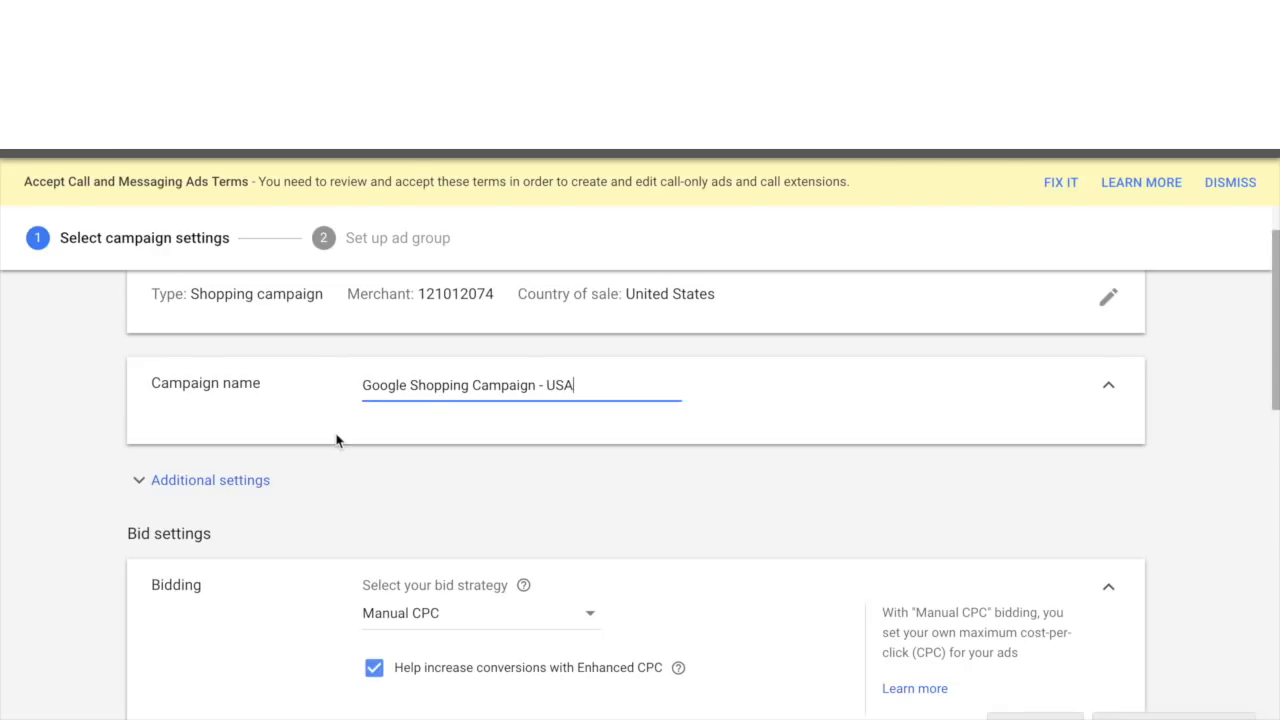
- Switch the bid strategy to Maximize clicks and enter a maximum CPC bid limit of 1.25
{"action": "scroll", "coordinate": [337, 440], "scroll_direction": "down", "scroll_amount": 3}
{"action": "scroll", "coordinate": [197, 375], "scroll_direction": "up", "scroll_amount": 1}
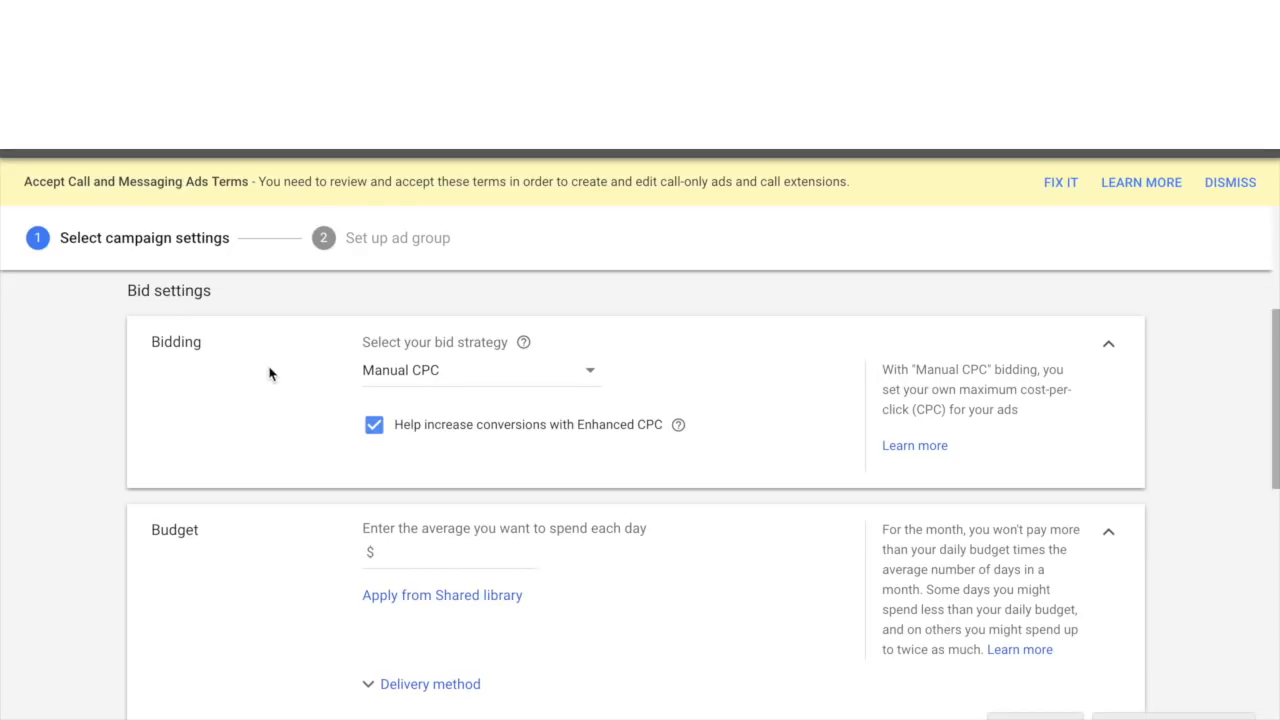
{"action": "left_click", "coordinate": [389, 390]}
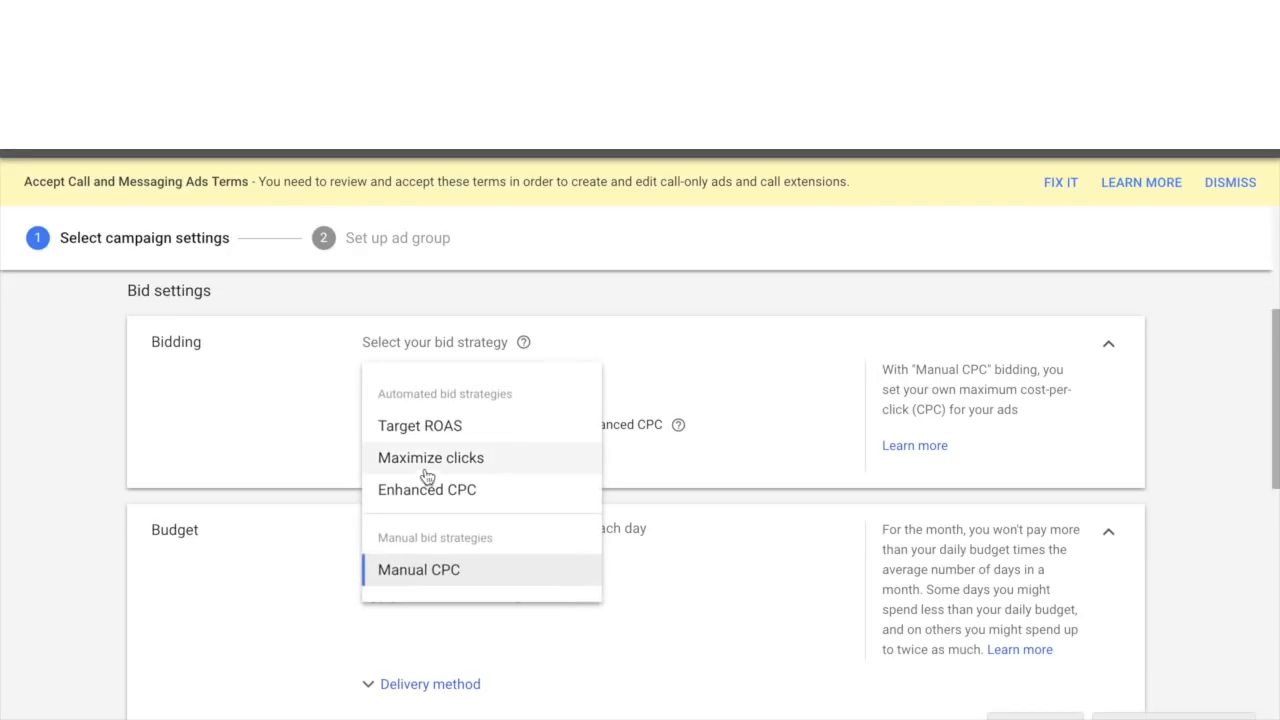
{"action": "mouse_move", "coordinate": [418, 465]}
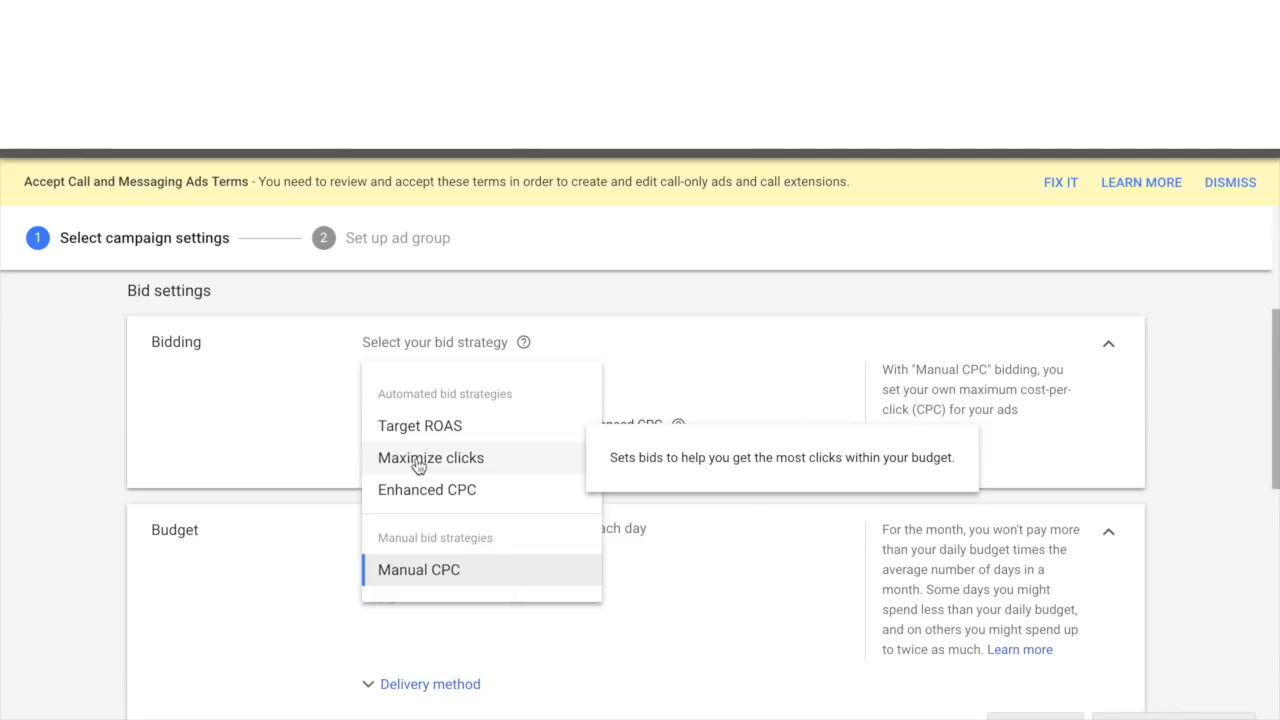
{"action": "mouse_move", "coordinate": [410, 430]}
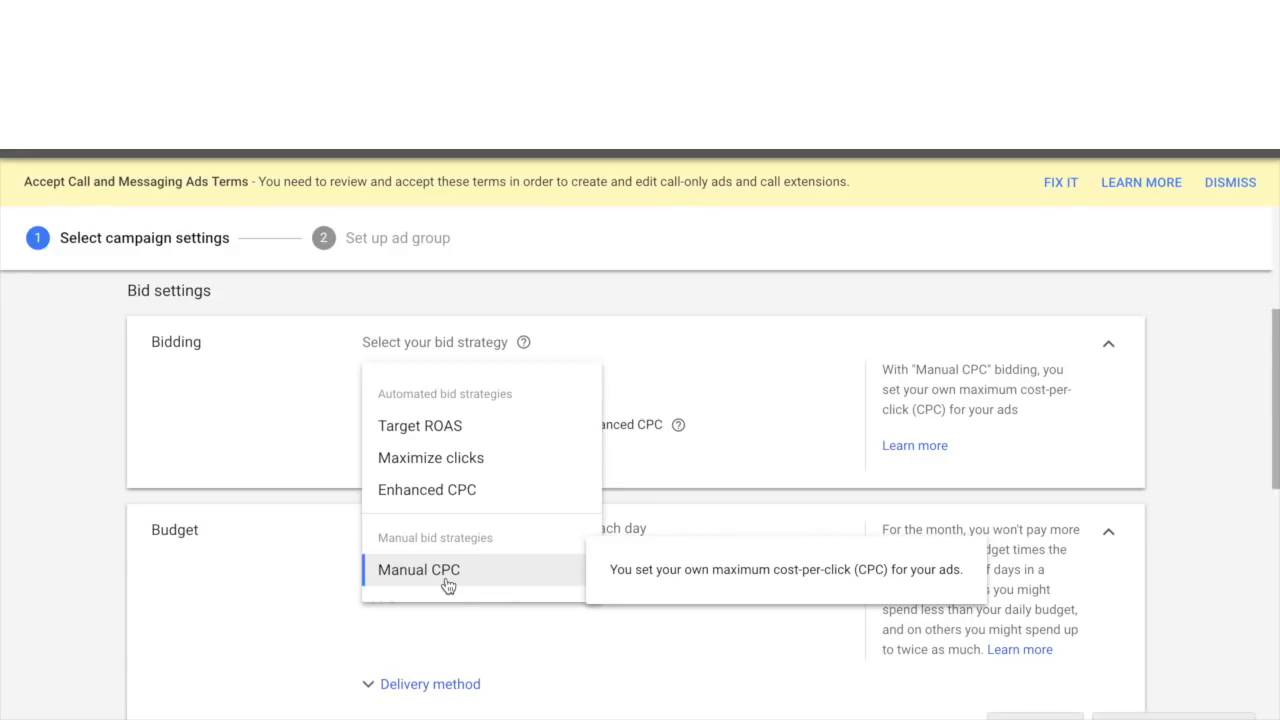
{"action": "left_click", "coordinate": [449, 462]}
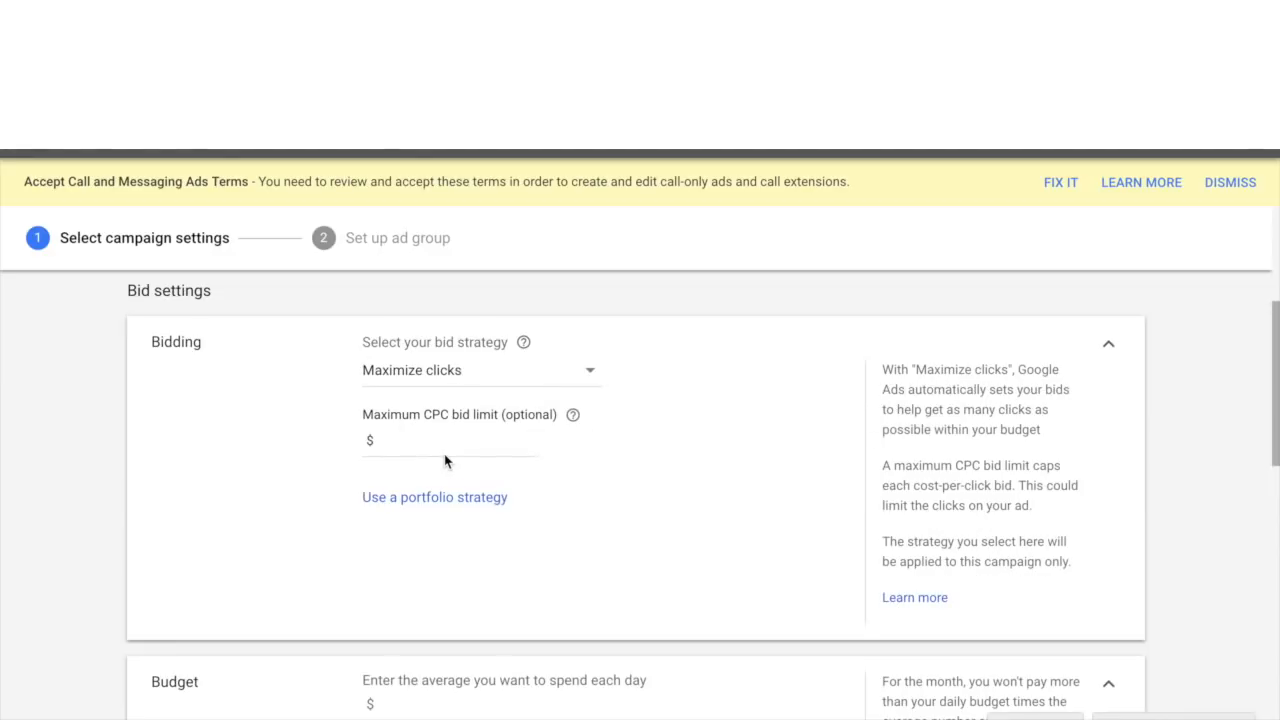
{"action": "left_click", "coordinate": [467, 458]}
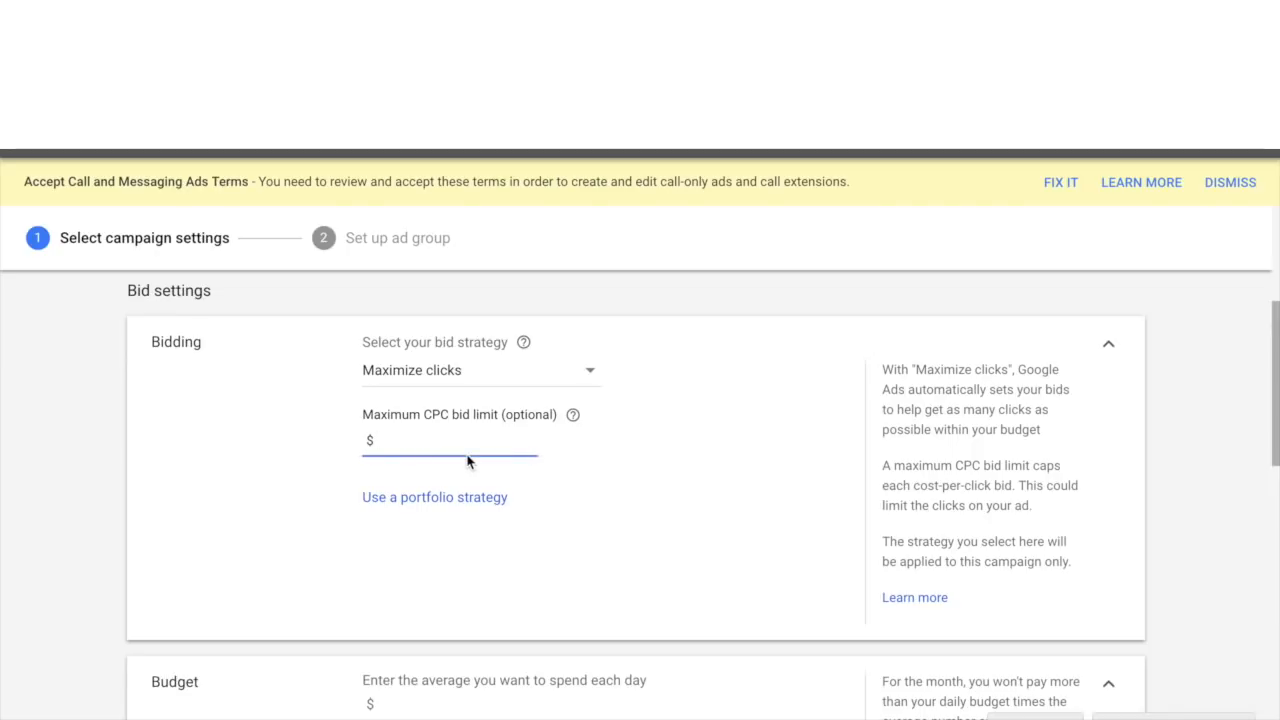
{"action": "type", "text": "1.25"}
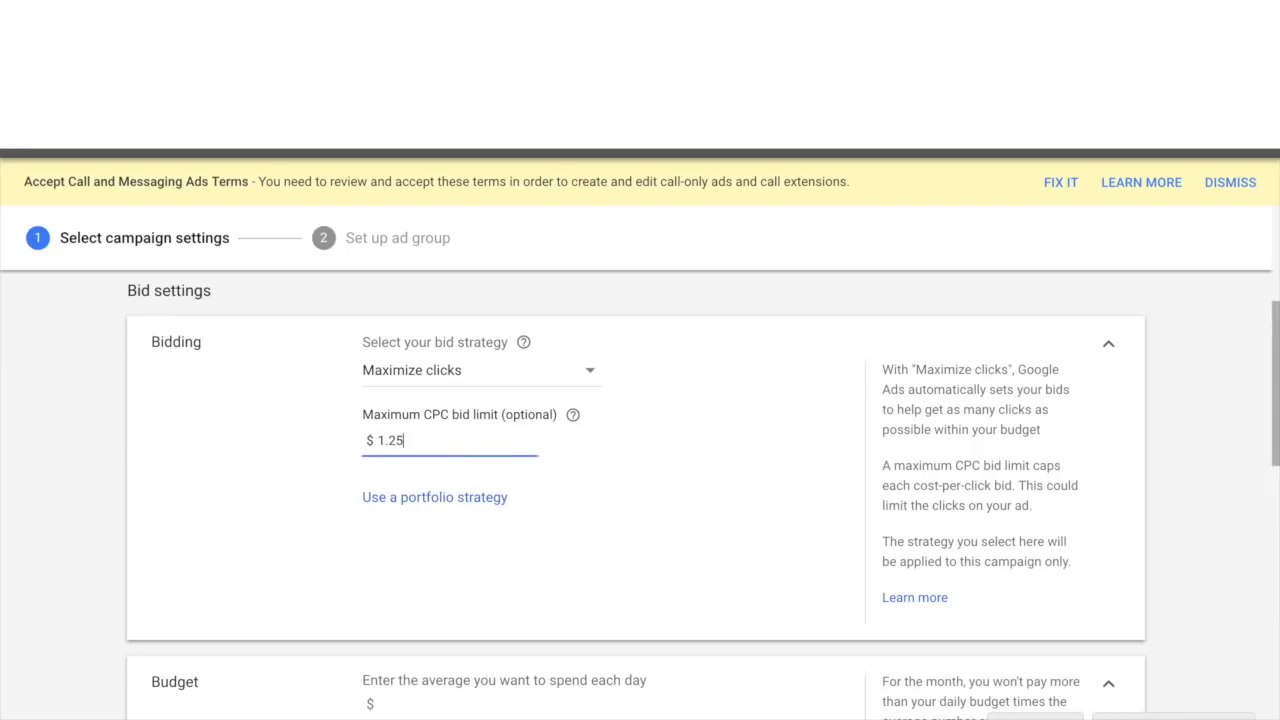
- Examine the CPC figures in the Keywords Everywhere related keywords panel on the Google search results
{"action": "left_click", "coordinate": [601, 474]}
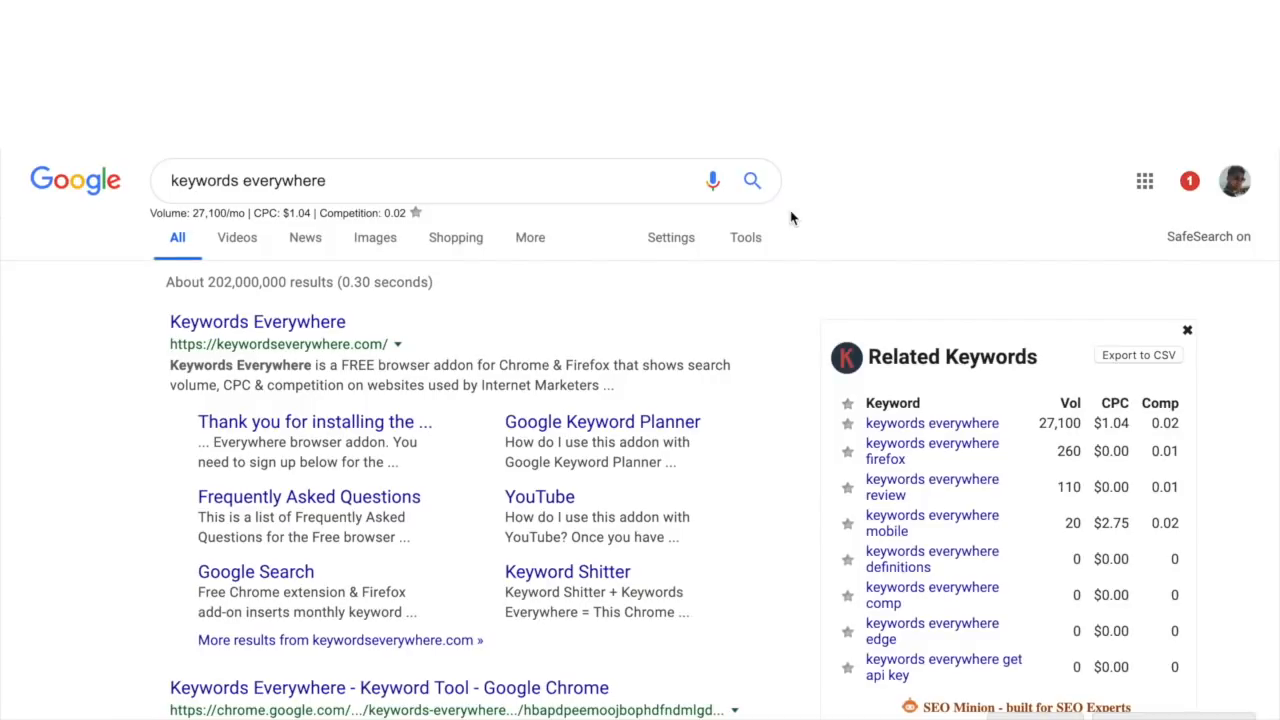
{"action": "double_click", "coordinate": [316, 180]}
{"action": "triple_click", "coordinate": [316, 180]}
{"action": "left_click", "coordinate": [850, 264]}
{"action": "scroll", "coordinate": [855, 350], "scroll_direction": "down", "scroll_amount": 1}
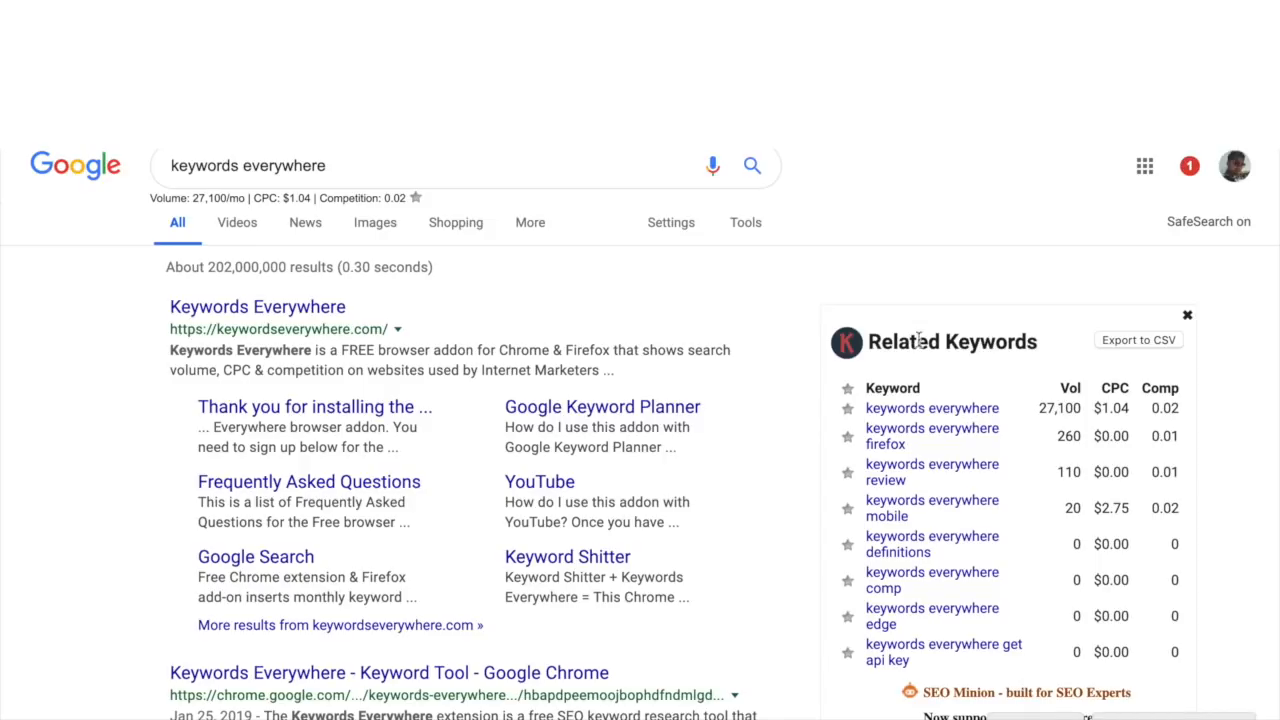
{"action": "scroll", "coordinate": [400, 205], "scroll_direction": "up", "scroll_amount": 1}
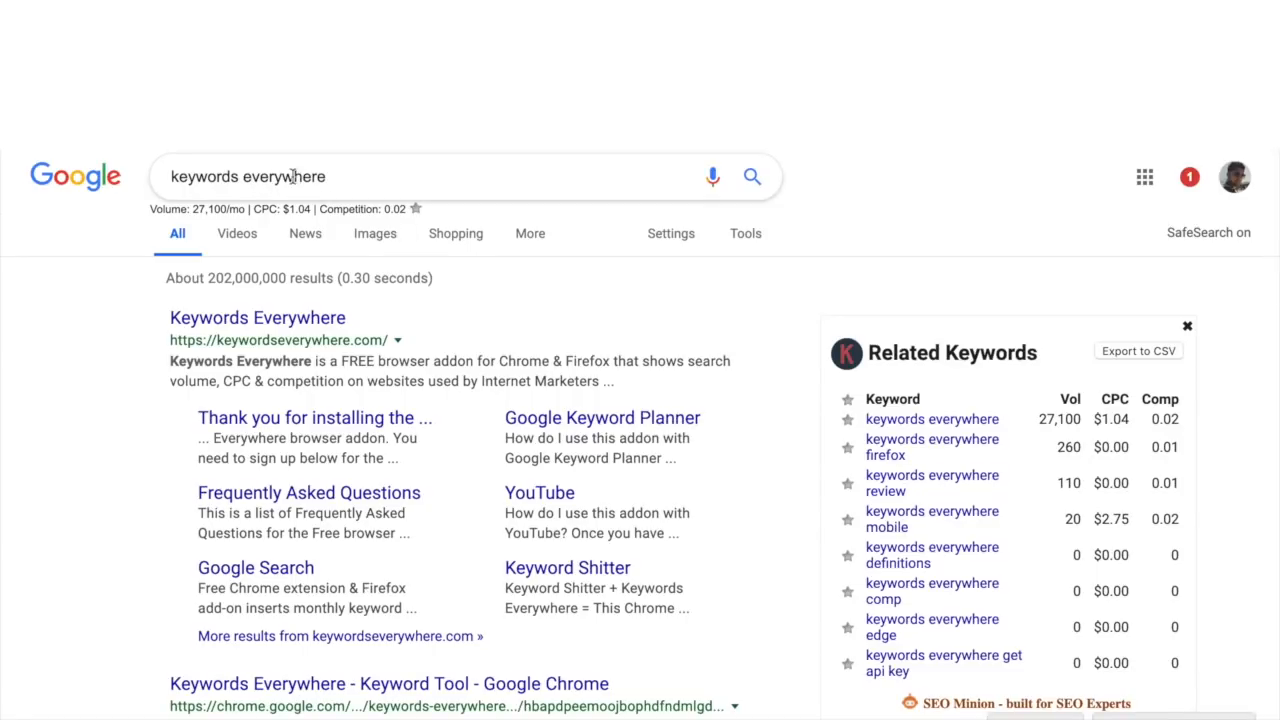
{"action": "scroll", "coordinate": [930, 388], "scroll_direction": "down", "scroll_amount": 1}
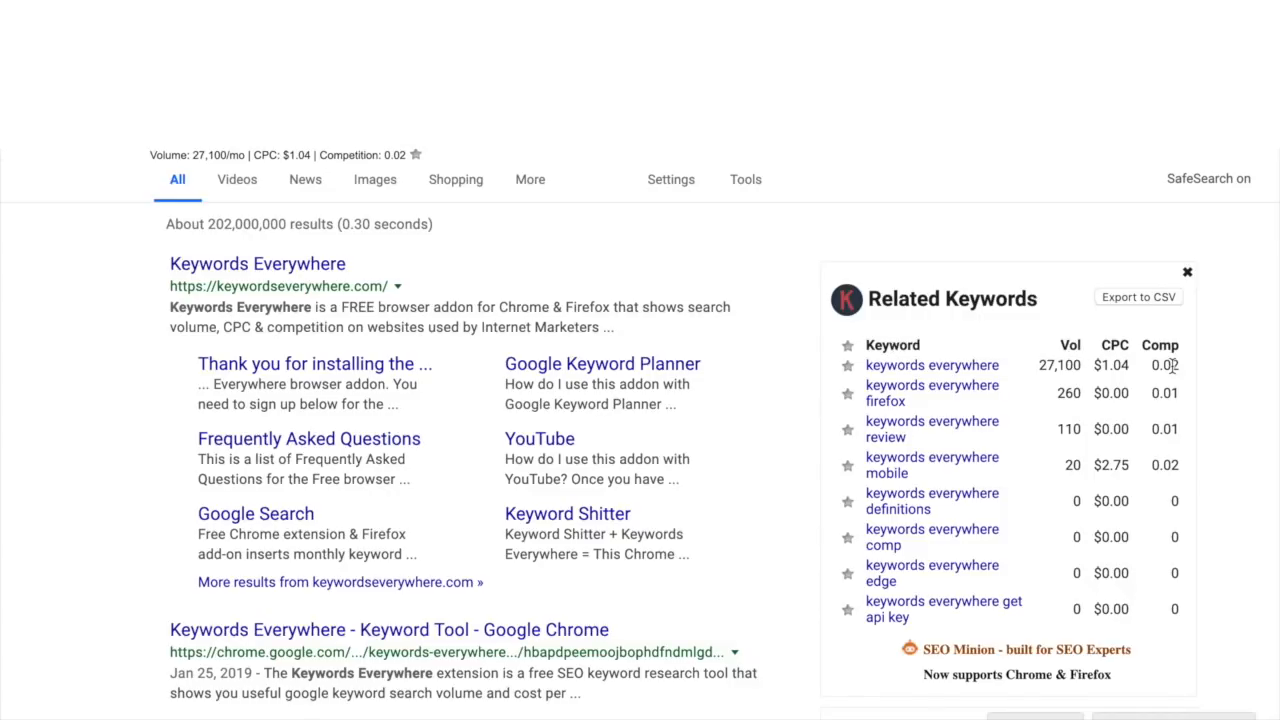
{"action": "scroll", "coordinate": [663, 240], "scroll_direction": "up", "scroll_amount": 1}
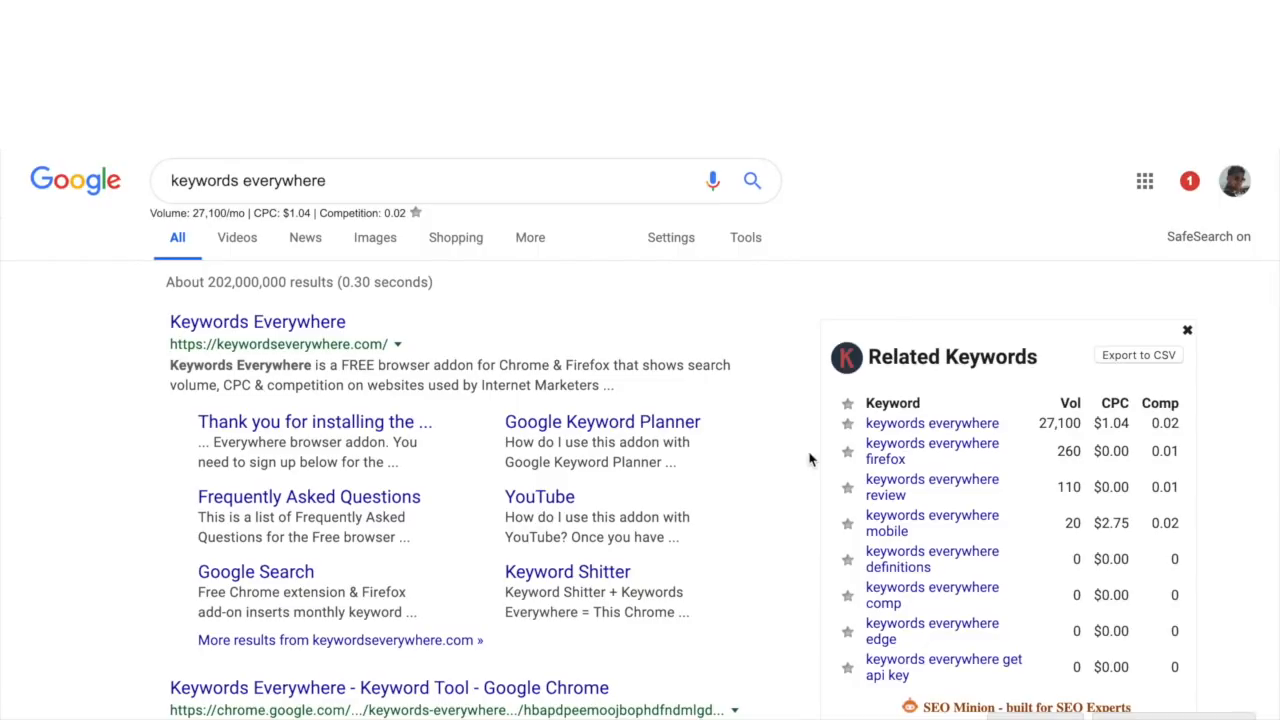
{"action": "scroll", "coordinate": [908, 423], "scroll_direction": "down", "scroll_amount": 1}
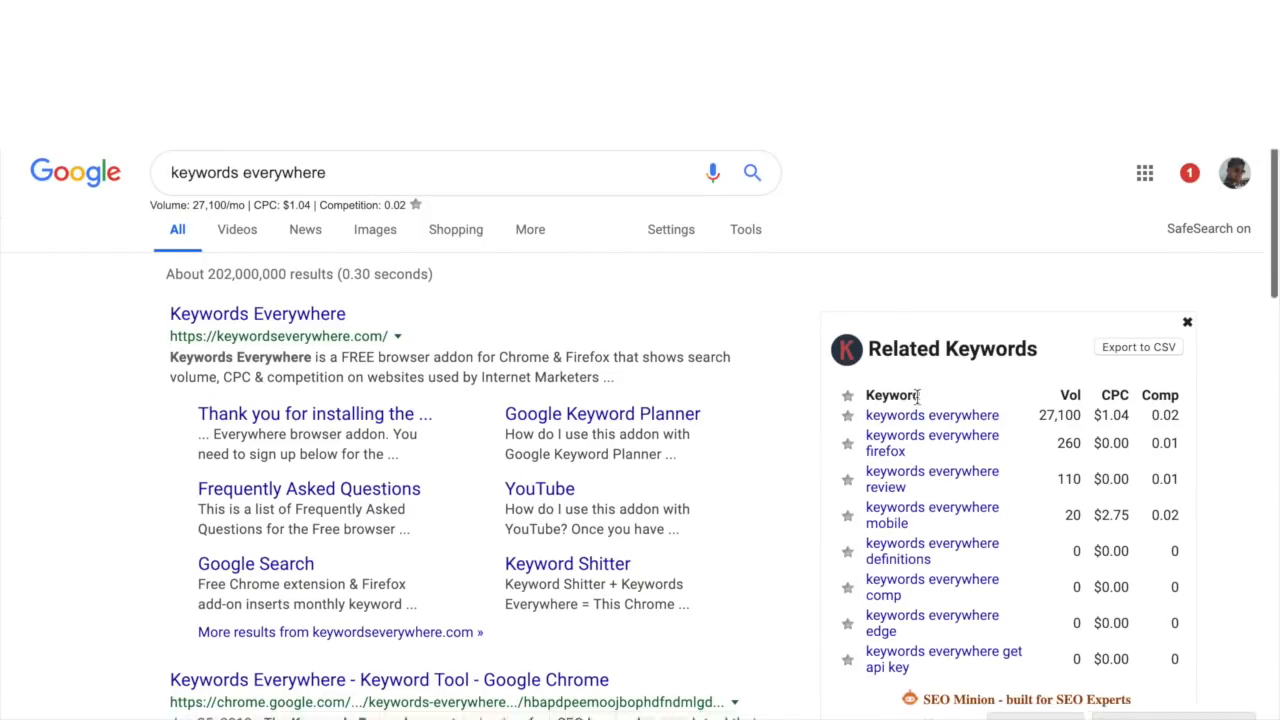
{"action": "scroll", "coordinate": [900, 525], "scroll_direction": "down", "scroll_amount": 1}
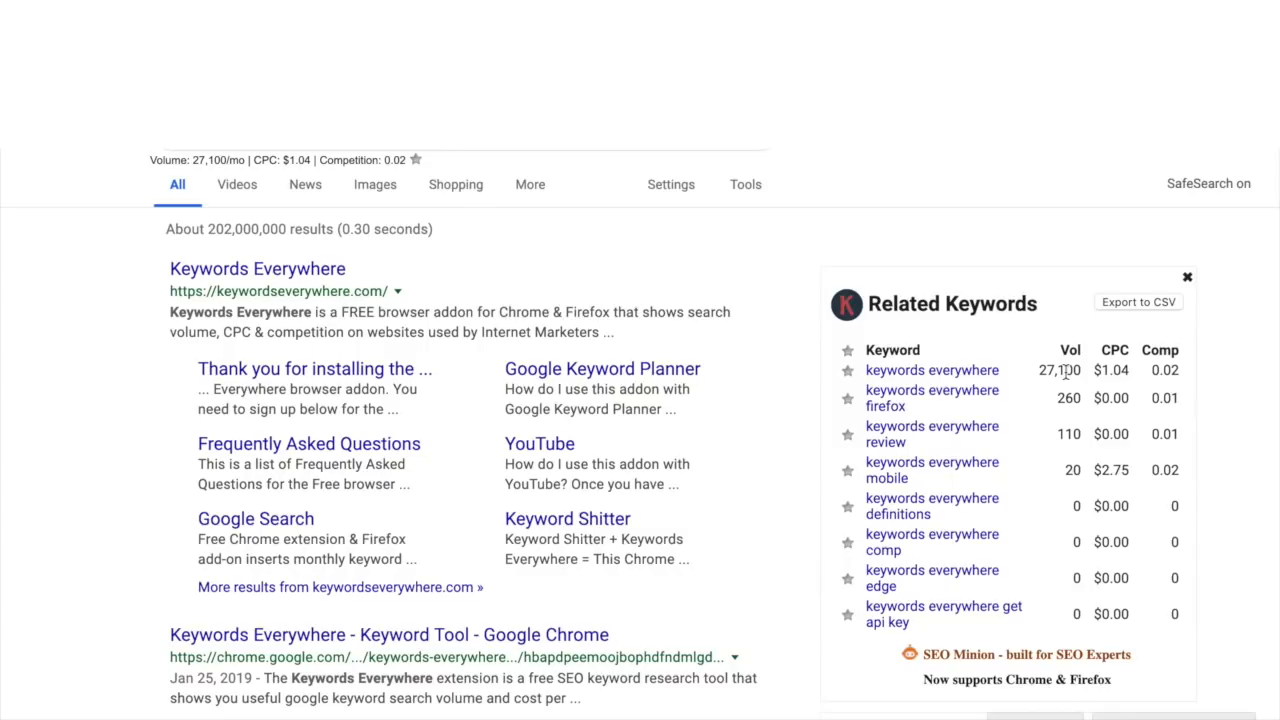
{"action": "left_click_drag", "start_coordinate": [1101, 350], "coordinate": [1130, 352]}
{"action": "left_click", "coordinate": [1128, 352]}
{"action": "left_click_drag", "start_coordinate": [1101, 369], "coordinate": [1135, 378]}
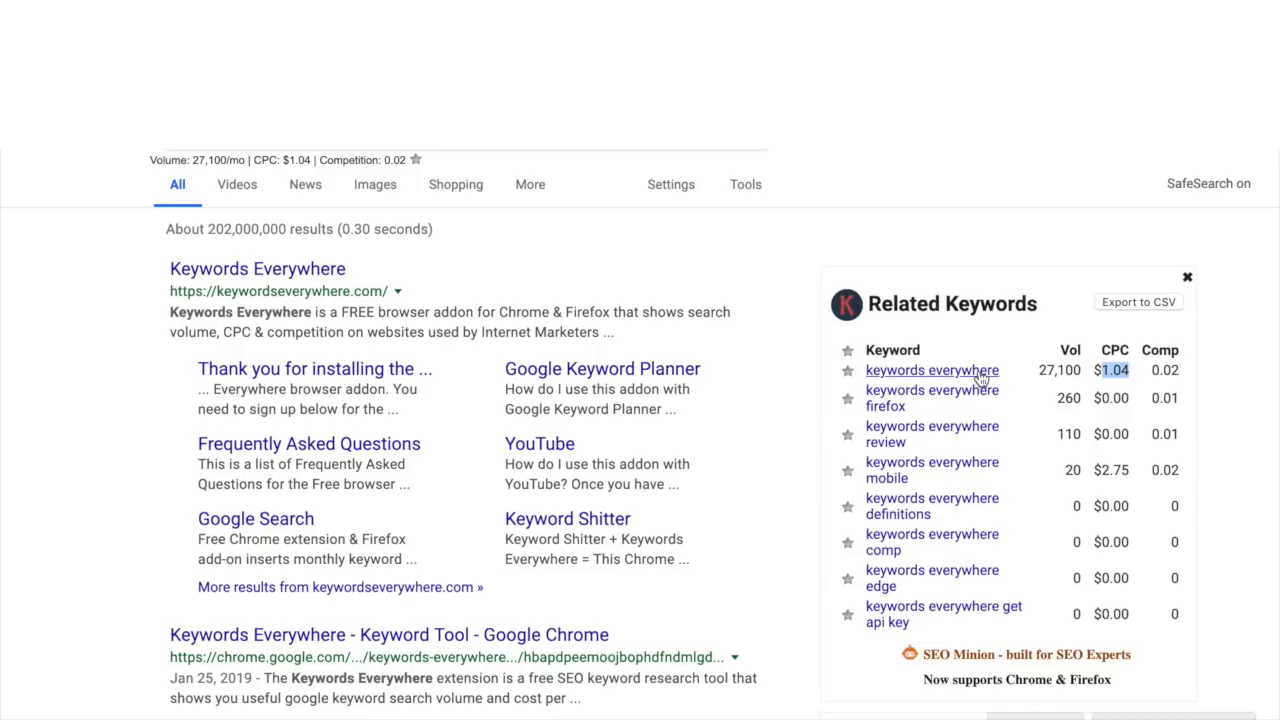
{"action": "scroll", "coordinate": [981, 376], "scroll_direction": "up", "scroll_amount": 1}
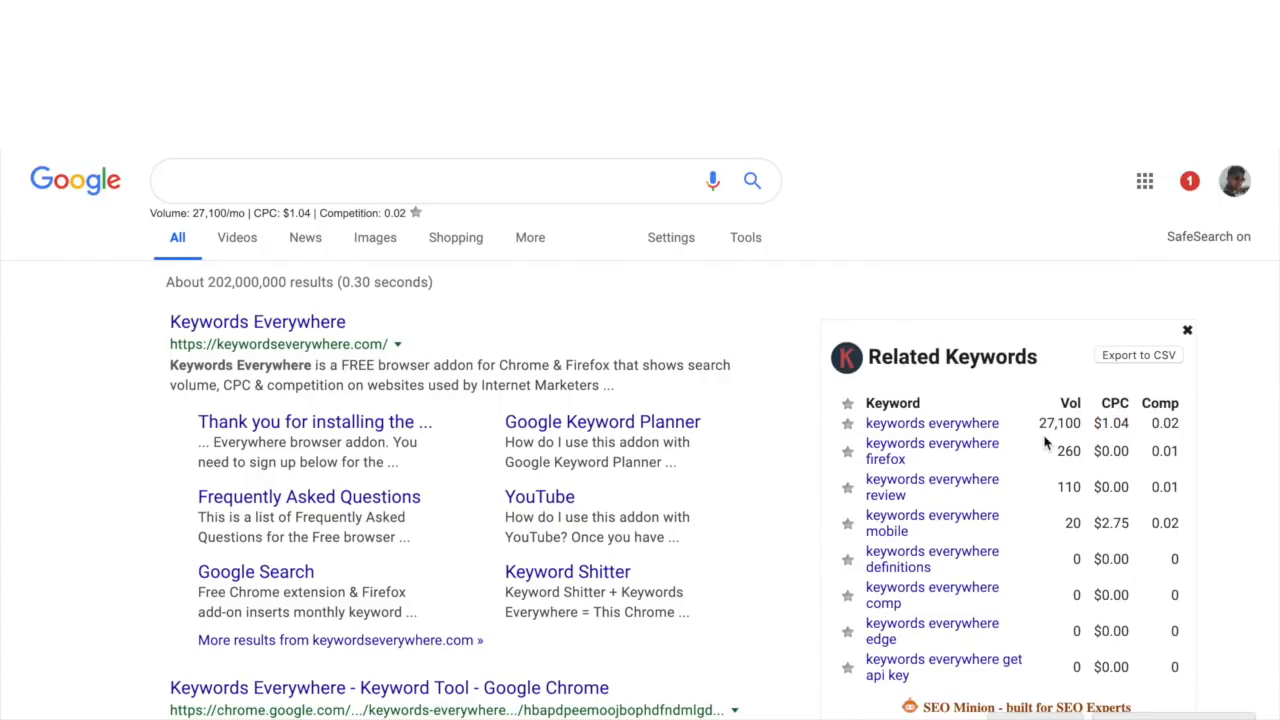
{"action": "scroll", "coordinate": [1043, 400], "scroll_direction": "down", "scroll_amount": 1}
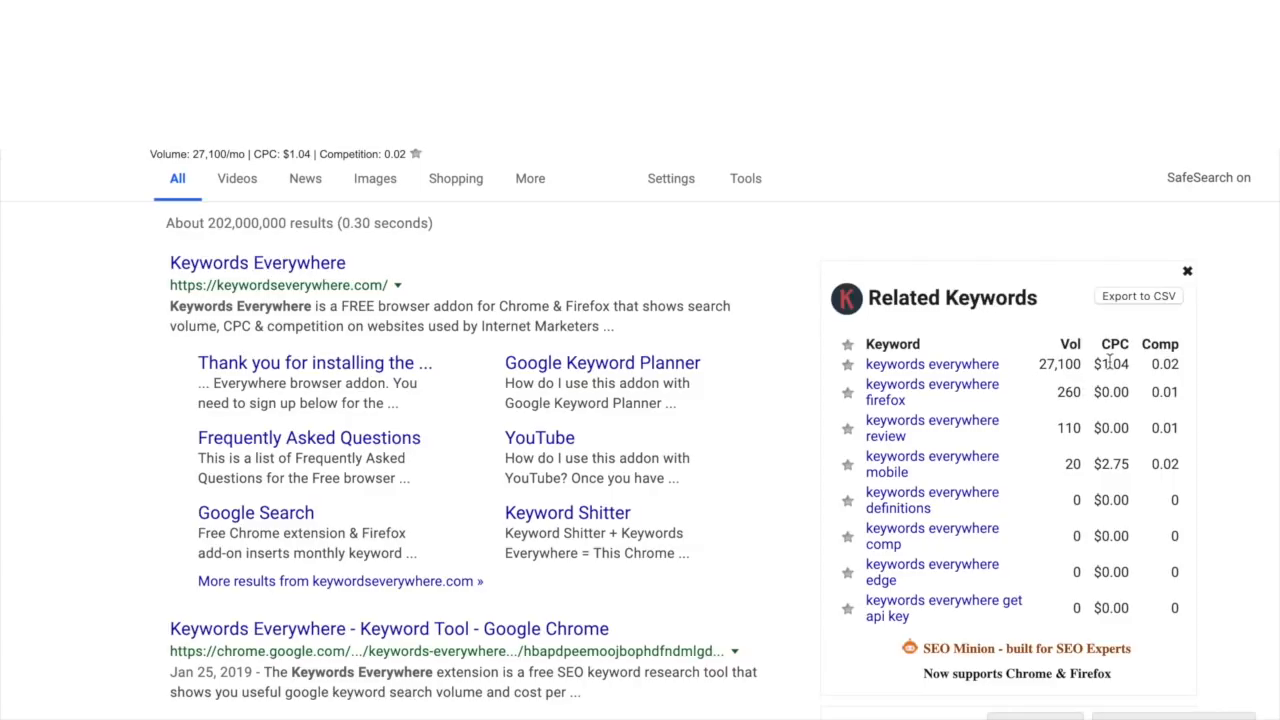
{"action": "left_click_drag", "start_coordinate": [1101, 464], "coordinate": [1133, 480]}
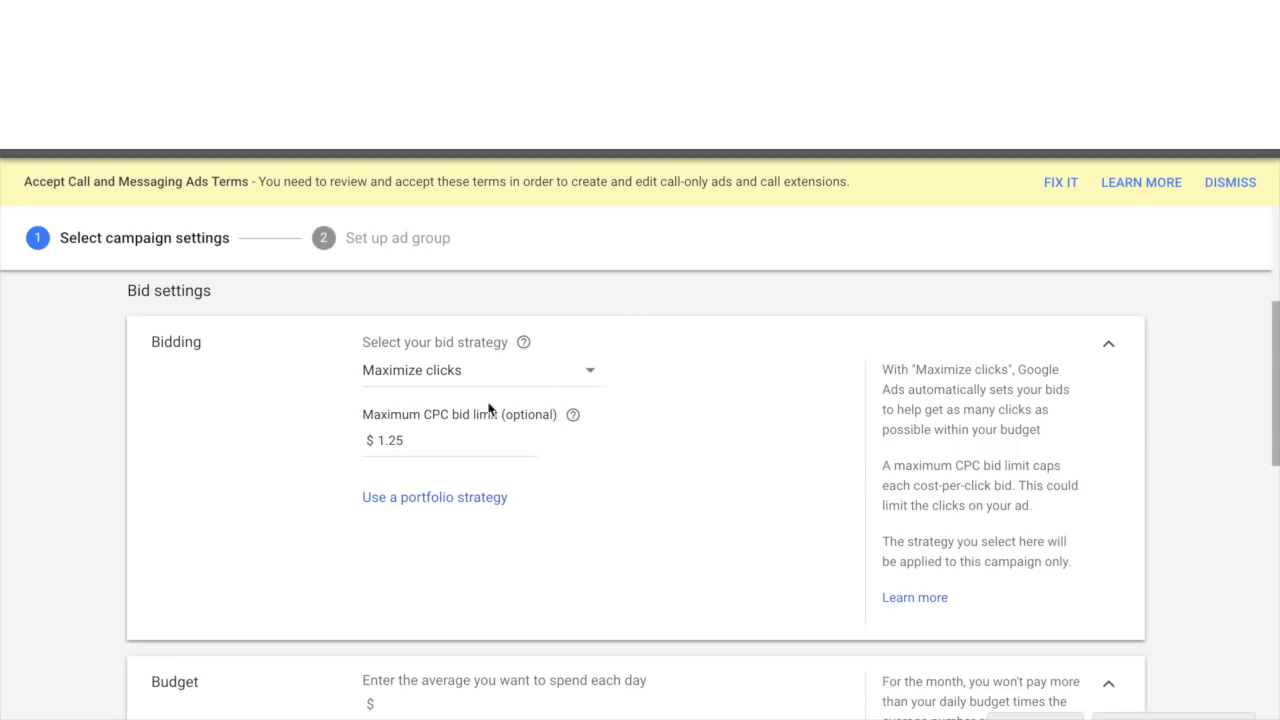
- Set the maximum CPC bid limit to 2
{"action": "left_click", "coordinate": [493, 440]}
{"action": "key", "text": "BackSpace"}
{"action": "key", "text": "BackSpace"}
{"action": "key", "text": "BackSpace"}
{"action": "key", "text": "BackSpace"}
{"action": "type", "text": "2"}
{"action": "left_click", "coordinate": [628, 497]}
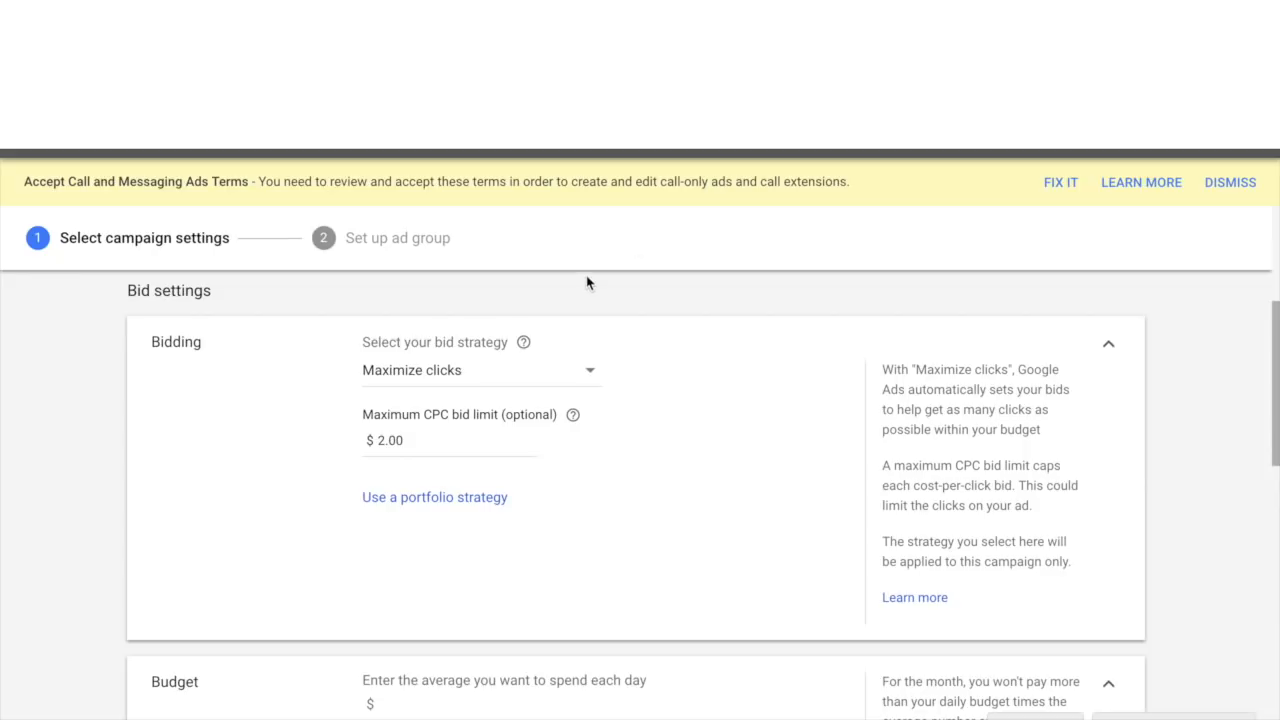
- Set the maximum CPC bid limit to 1.25
{"action": "double_click", "coordinate": [486, 440]}
{"action": "type", "text": "1.2"}
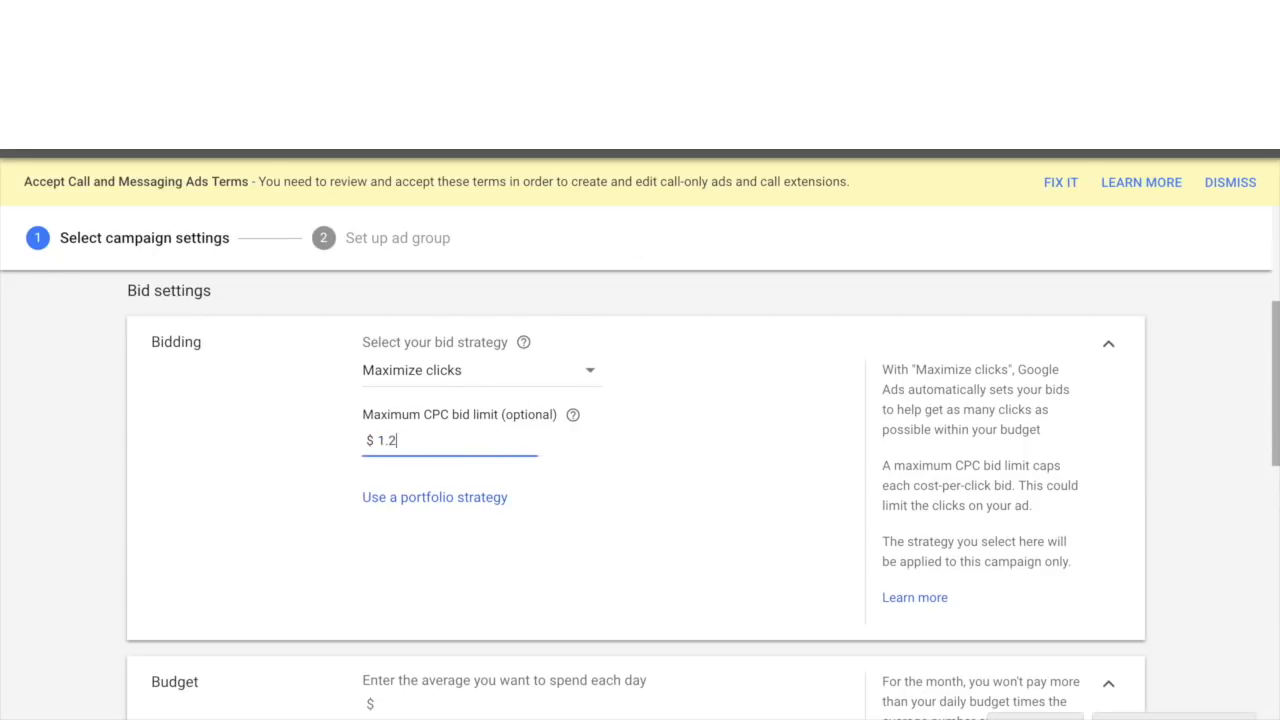
{"action": "type", "text": "5"}
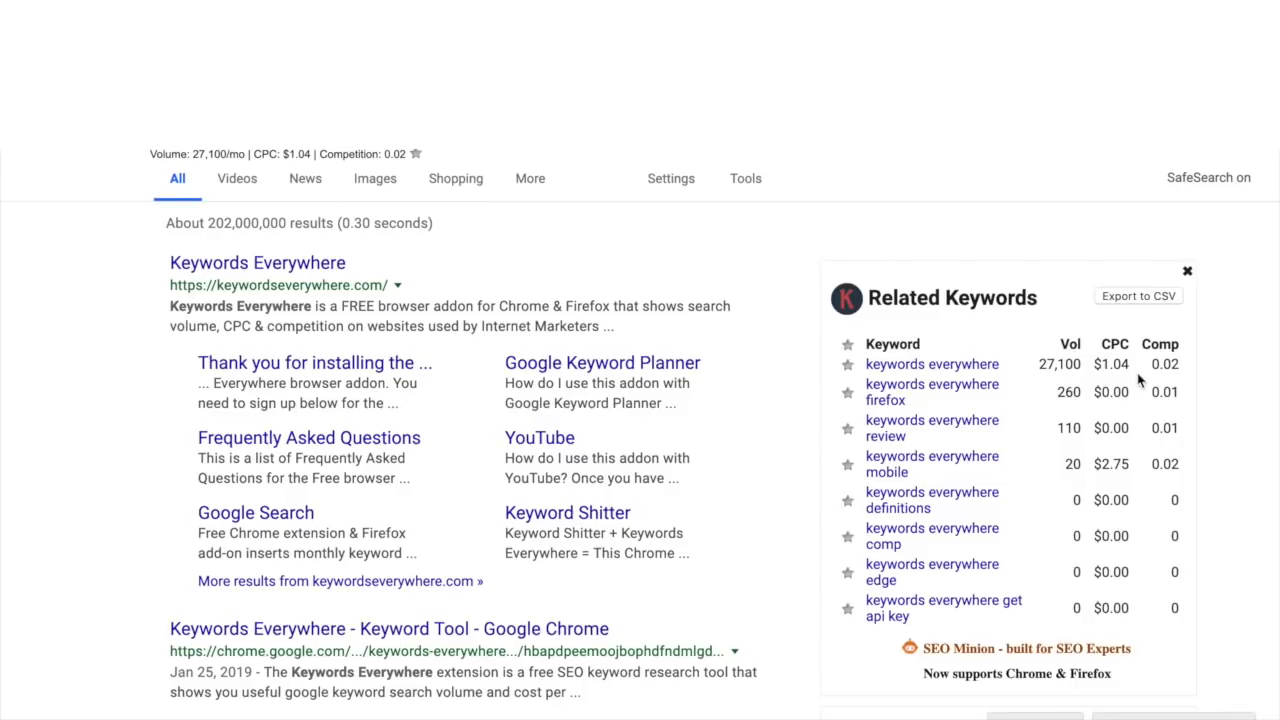
{"action": "left_click_drag", "start_coordinate": [1093, 464], "coordinate": [1128, 464]}
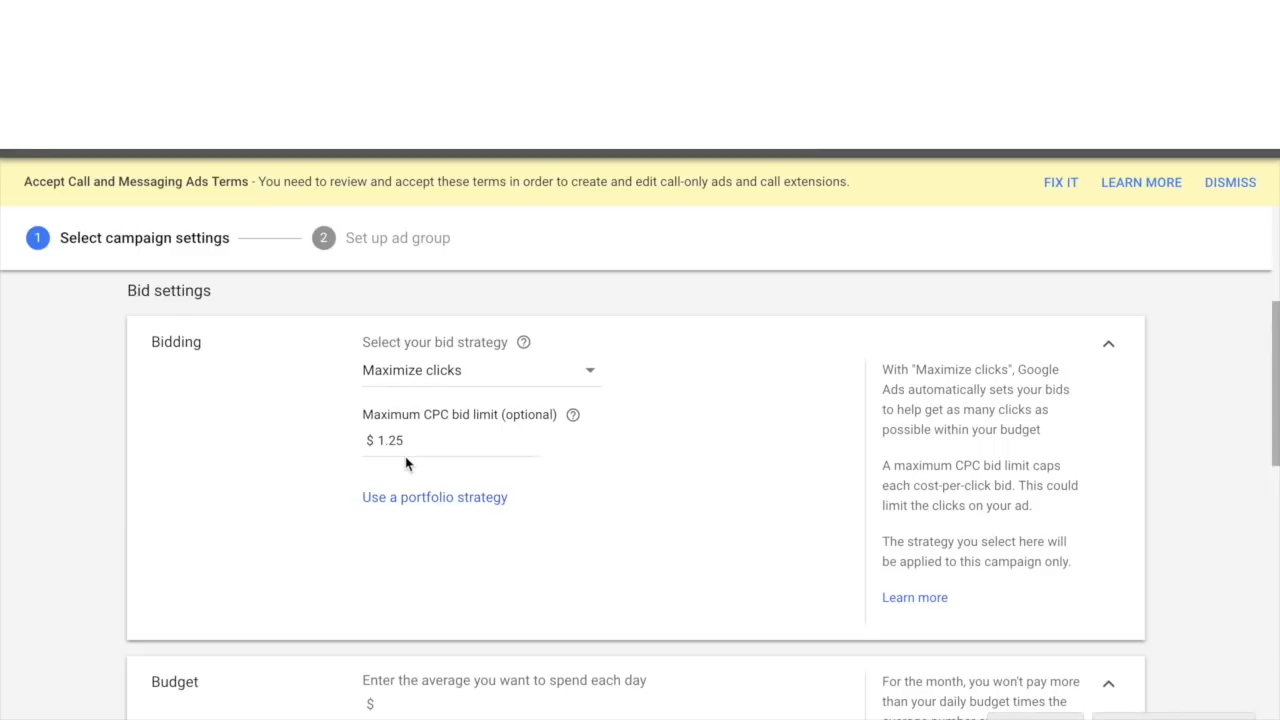
- Set the campaign's average daily budget to $10
{"action": "scroll", "coordinate": [405, 458], "scroll_direction": "down", "scroll_amount": 3}
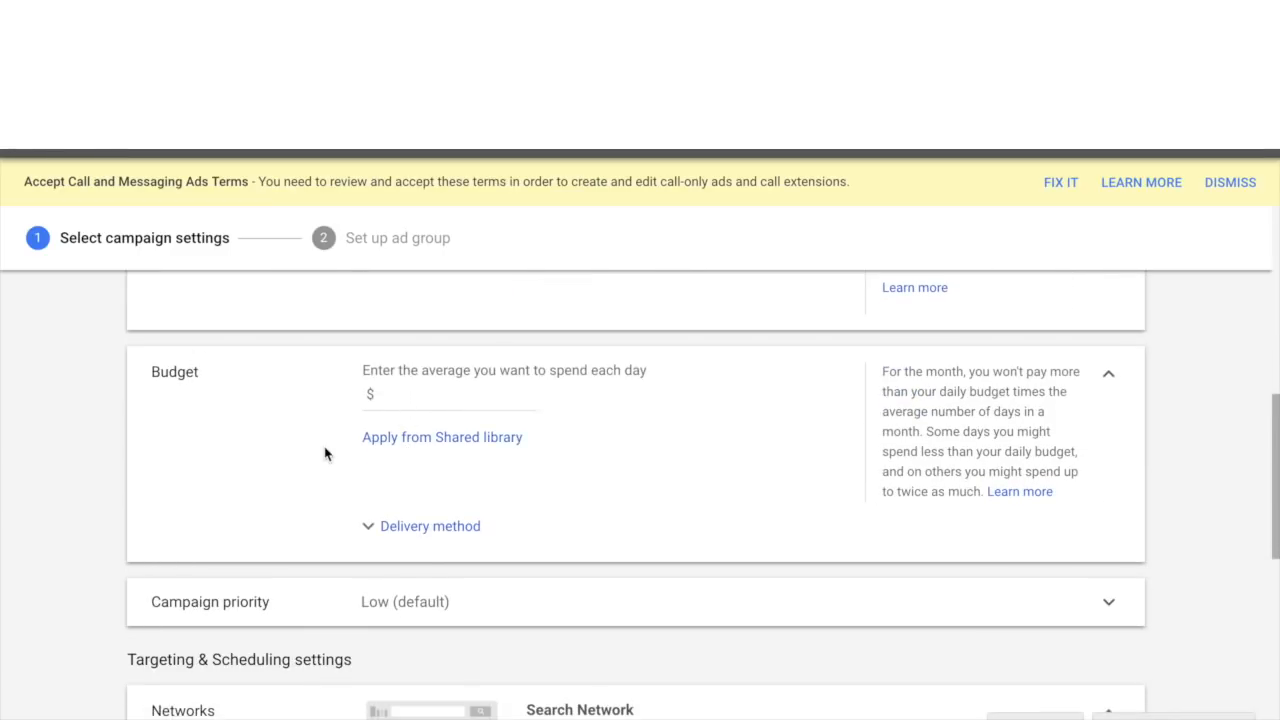
{"action": "left_click", "coordinate": [415, 408]}
{"action": "type", "text": "10"}
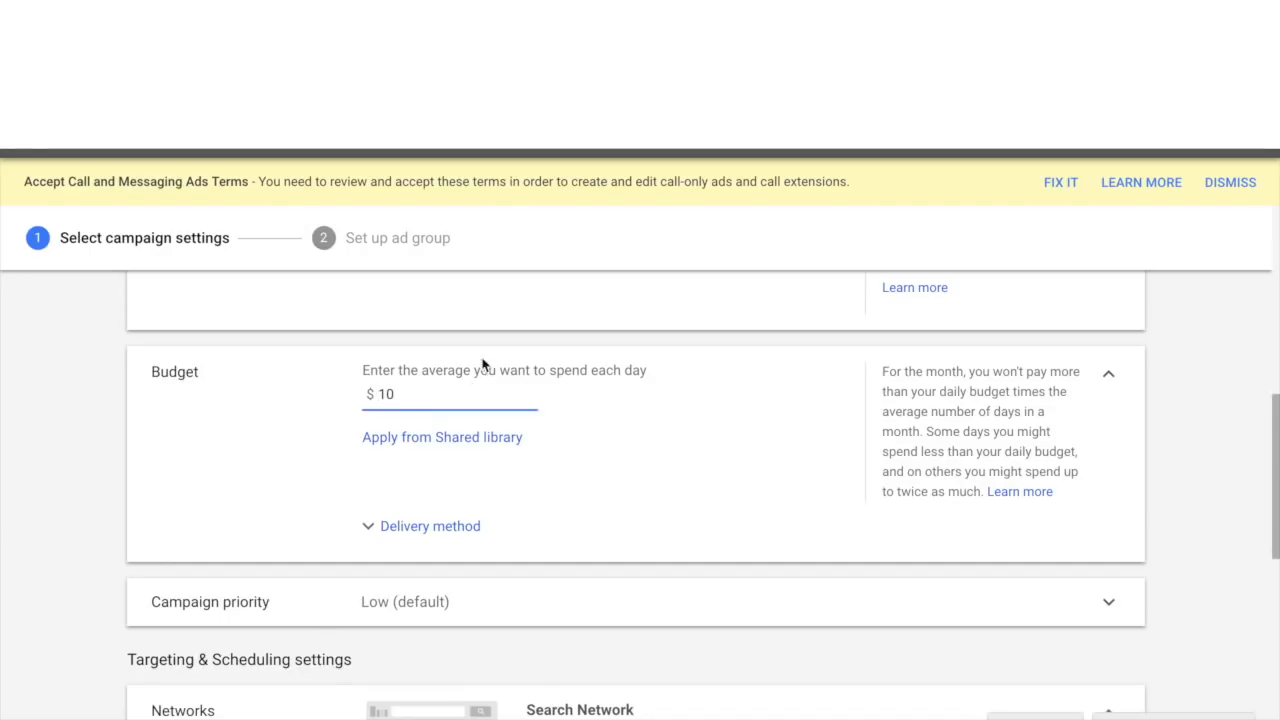
{"action": "left_click", "coordinate": [564, 440]}
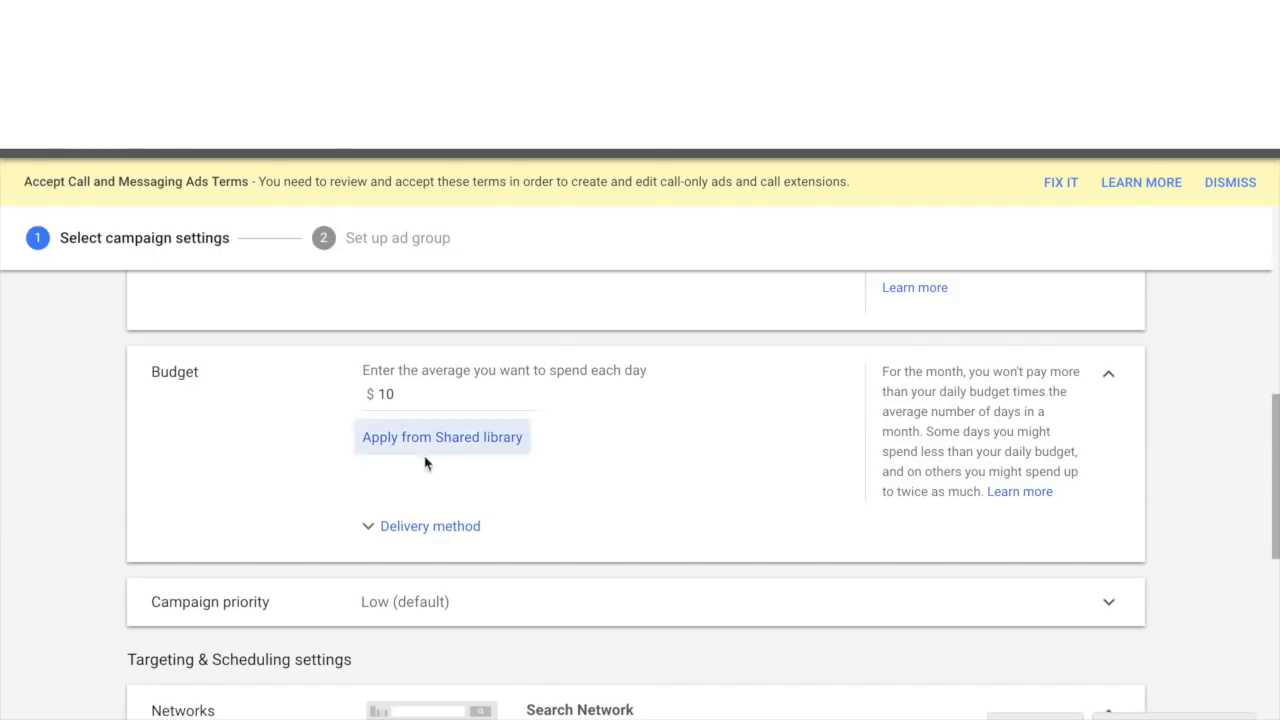
{"action": "scroll", "coordinate": [433, 452], "scroll_direction": "down", "scroll_amount": 1}
{"action": "scroll", "coordinate": [433, 452], "scroll_direction": "down", "scroll_amount": 2}
{"action": "scroll", "coordinate": [431, 449], "scroll_direction": "up", "scroll_amount": 1}
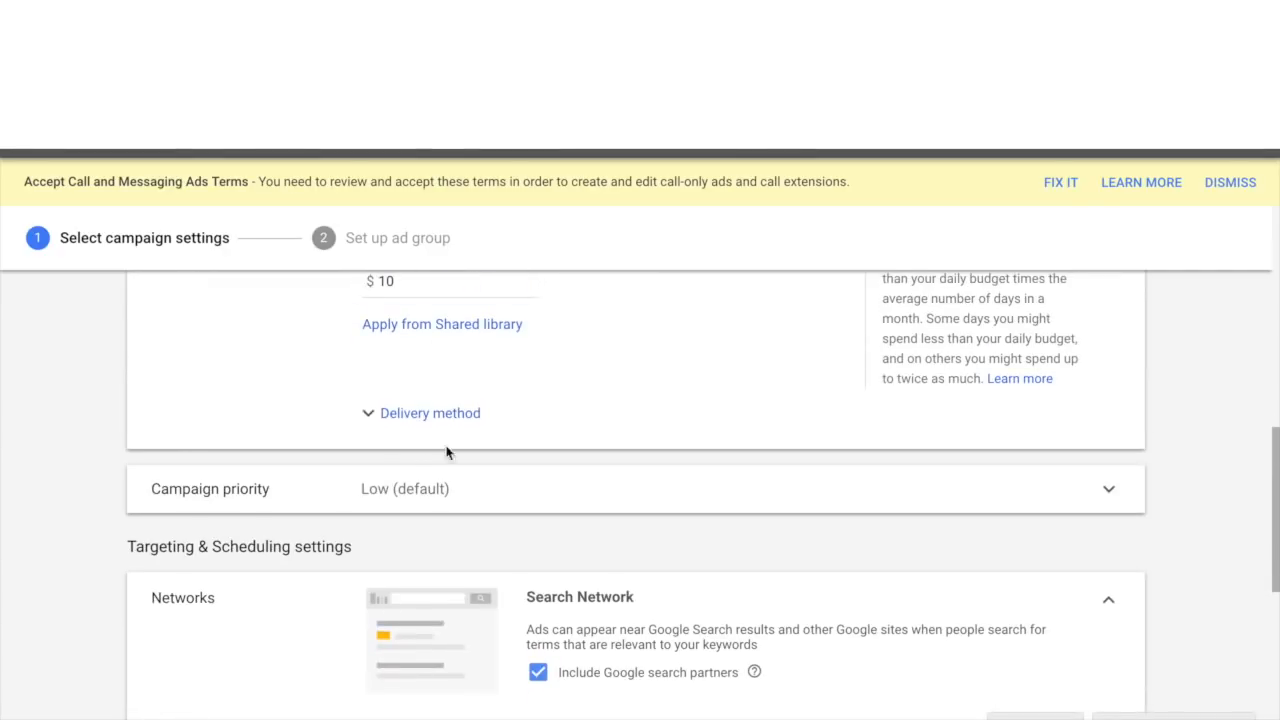
- Set the campaign priority to High
{"action": "scroll", "coordinate": [437, 423], "scroll_direction": "down", "scroll_amount": 2}
{"action": "left_click", "coordinate": [309, 430]}
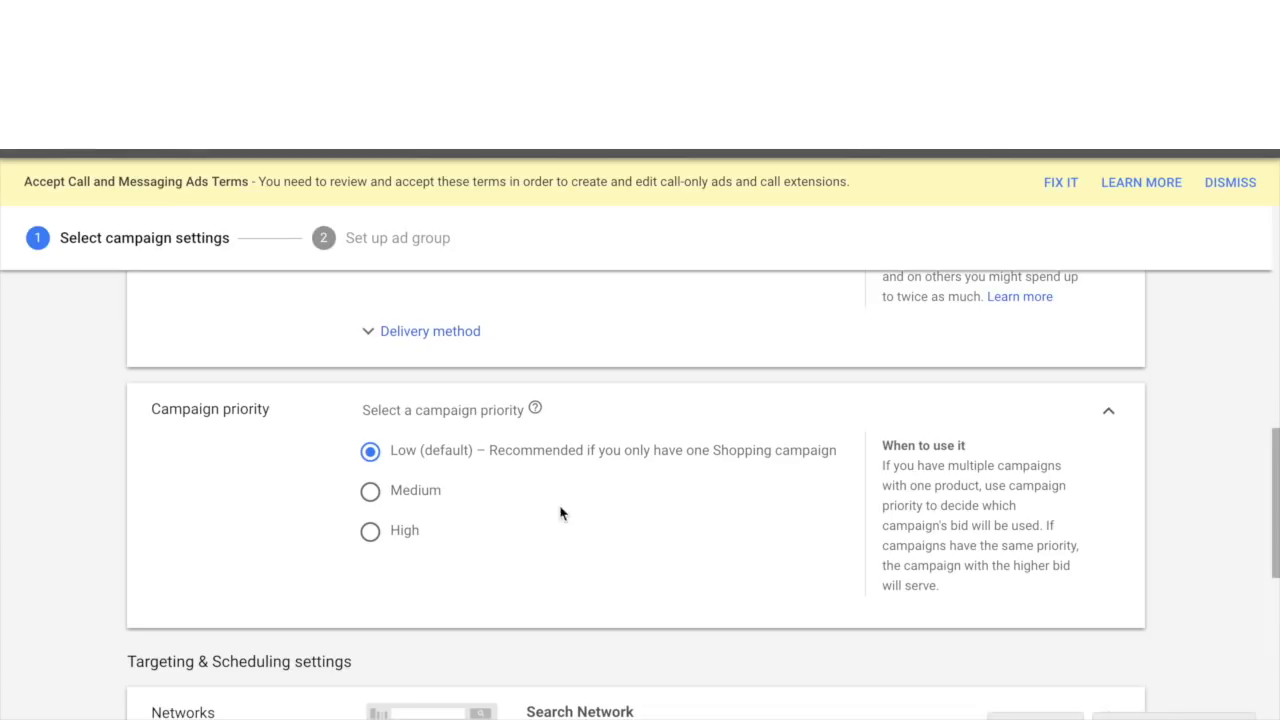
{"action": "left_click", "coordinate": [371, 533]}
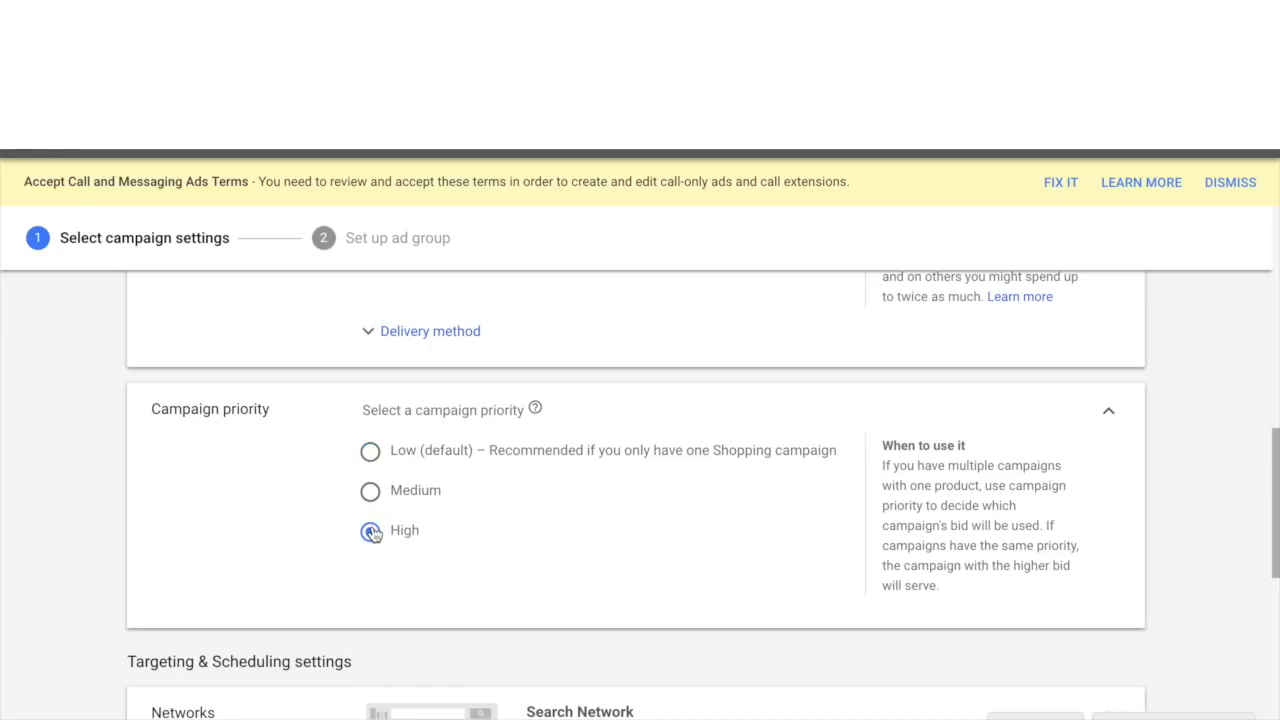
- Set the campaign priority back to Low (default)
{"action": "scroll", "coordinate": [371, 533], "scroll_direction": "up", "scroll_amount": 4}
{"action": "scroll", "coordinate": [377, 460], "scroll_direction": "down", "scroll_amount": 3}
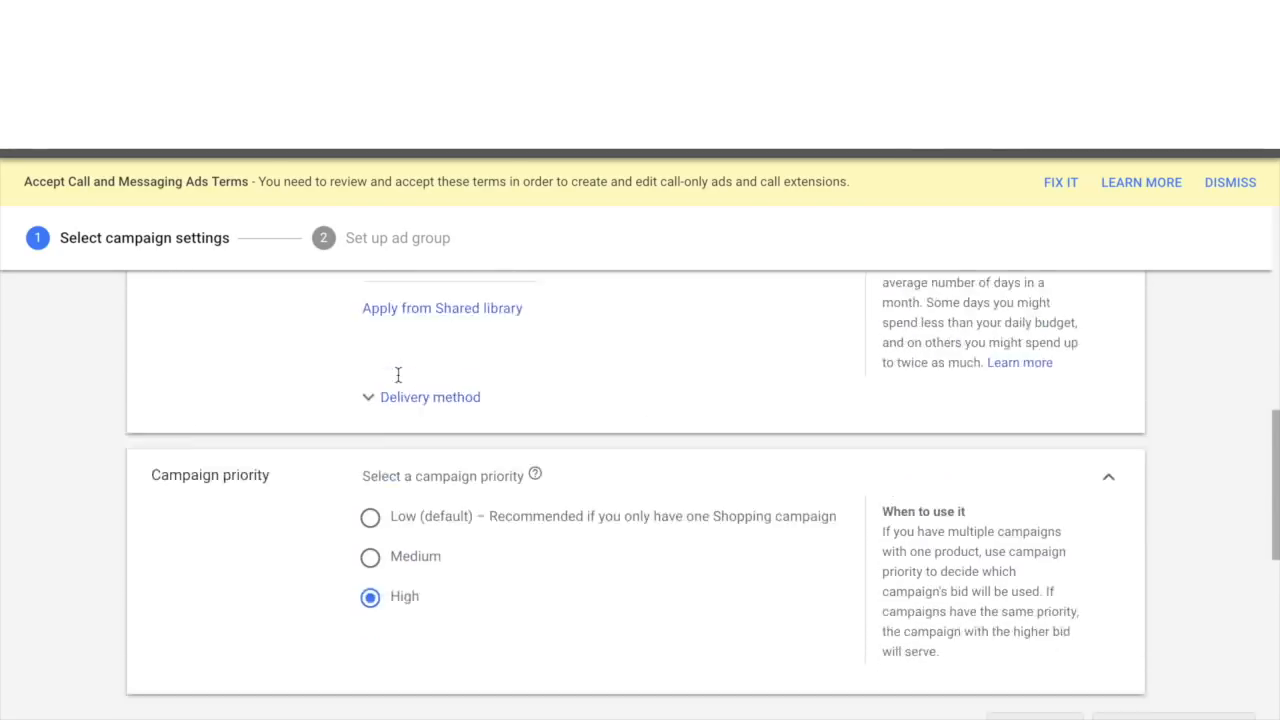
{"action": "scroll", "coordinate": [398, 375], "scroll_direction": "down", "scroll_amount": 2}
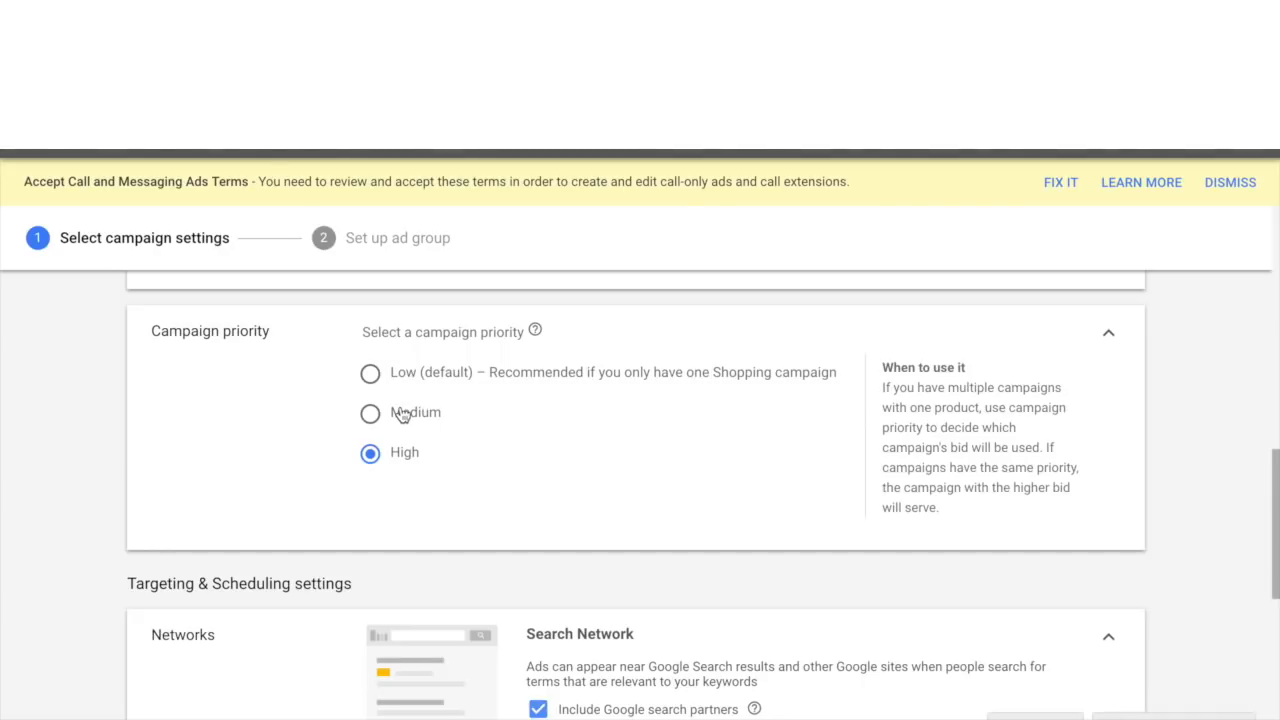
{"action": "left_click", "coordinate": [370, 378]}
- Turn off Include Google search partners for the Search Network
{"action": "scroll", "coordinate": [372, 387], "scroll_direction": "down", "scroll_amount": 3}
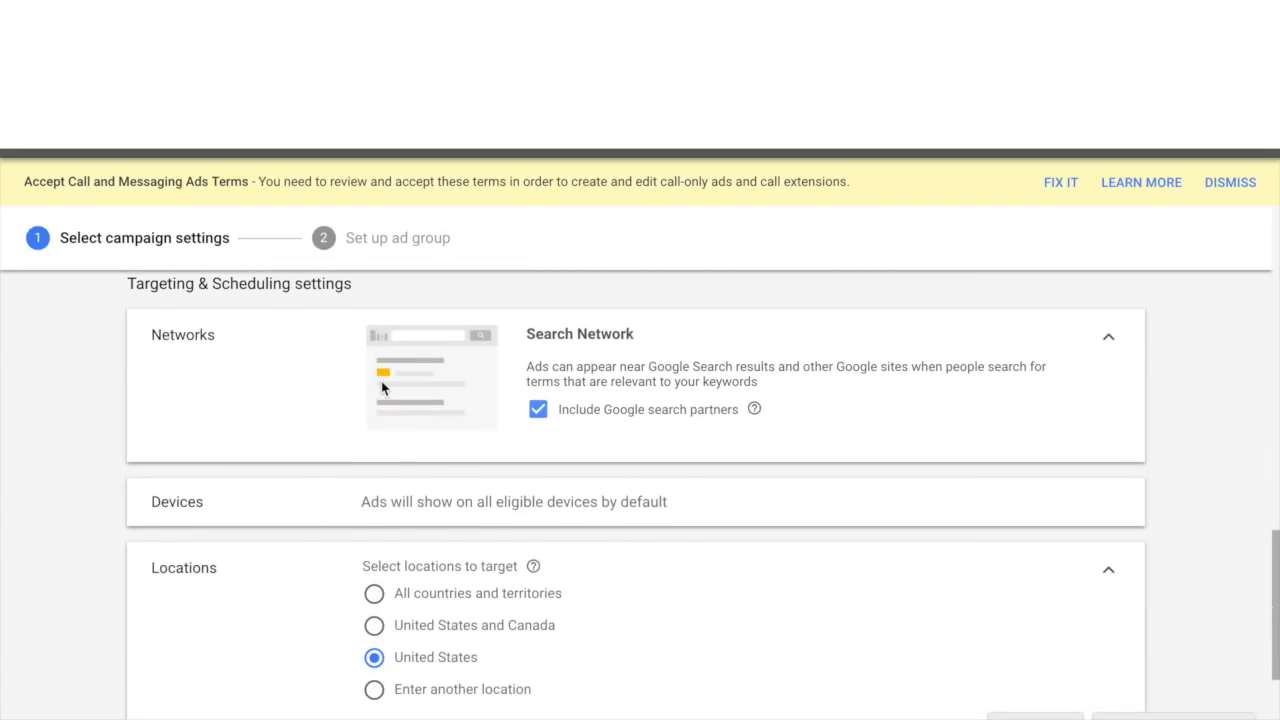
{"action": "left_click", "coordinate": [541, 413]}
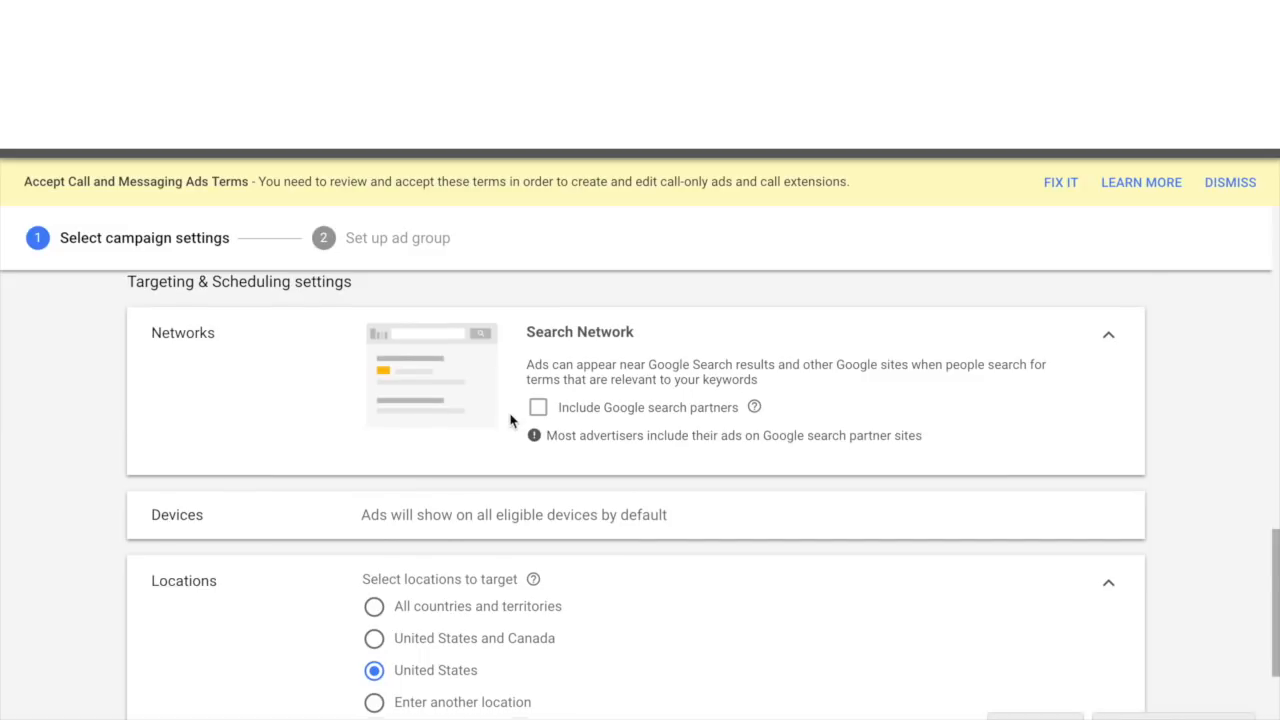
{"action": "scroll", "coordinate": [511, 420], "scroll_direction": "down", "scroll_amount": 2}
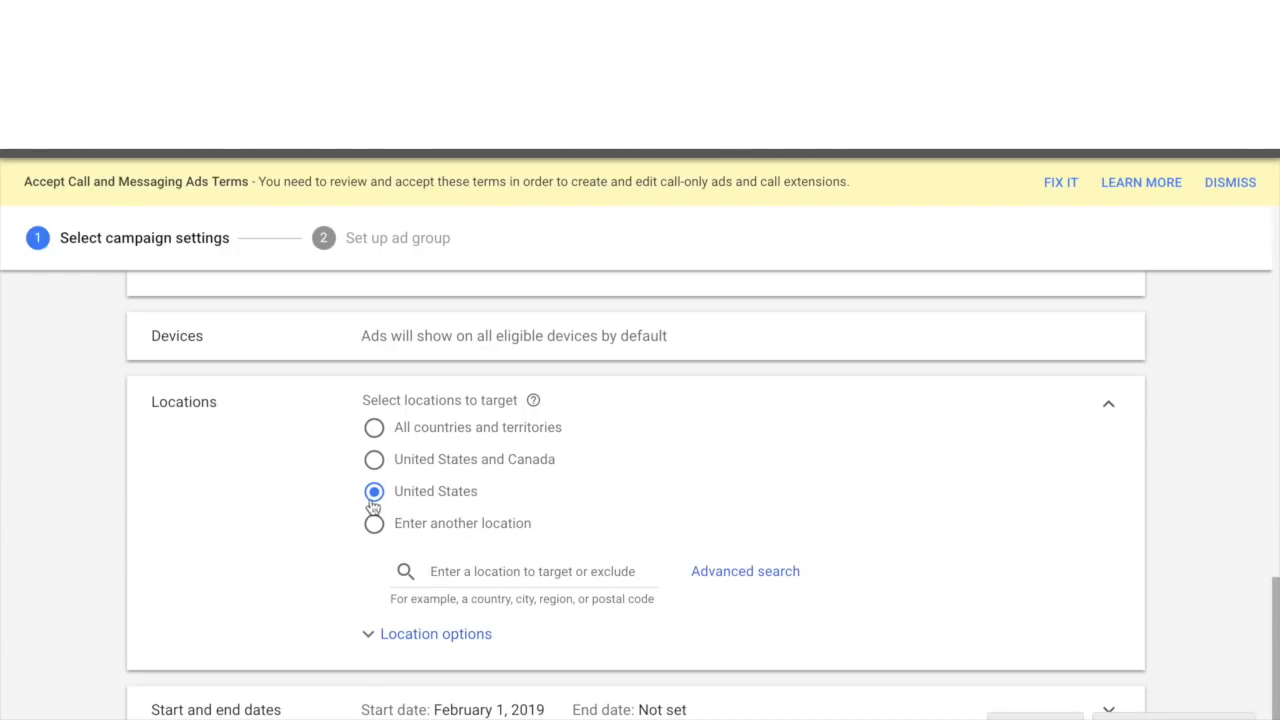
{"action": "scroll", "coordinate": [374, 506], "scroll_direction": "down", "scroll_amount": 2}
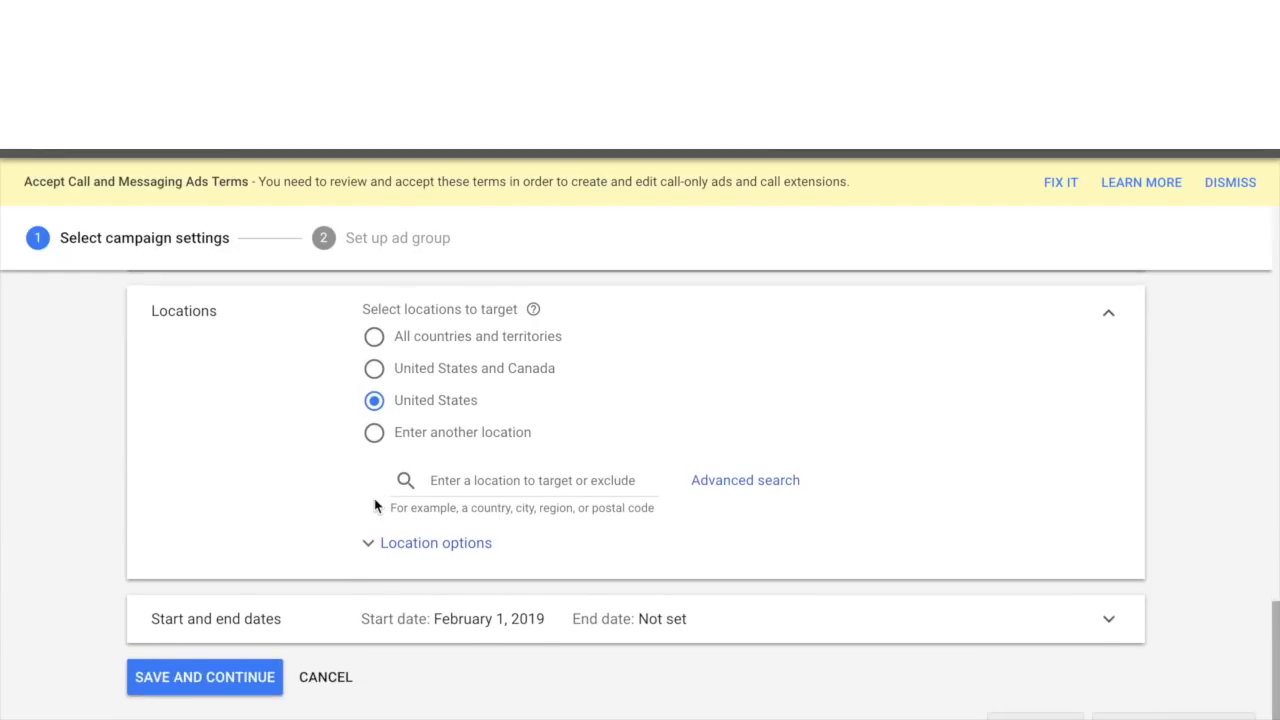